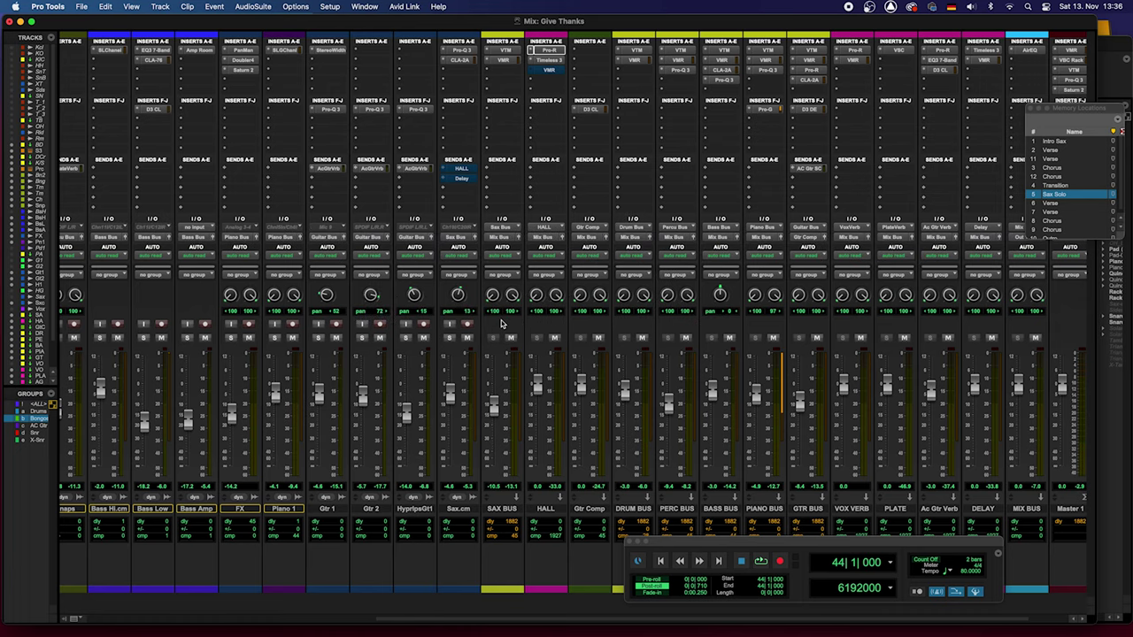
Solo the Sax.cm track and play back the sax solo section.
left_click(450, 339)
key("space")
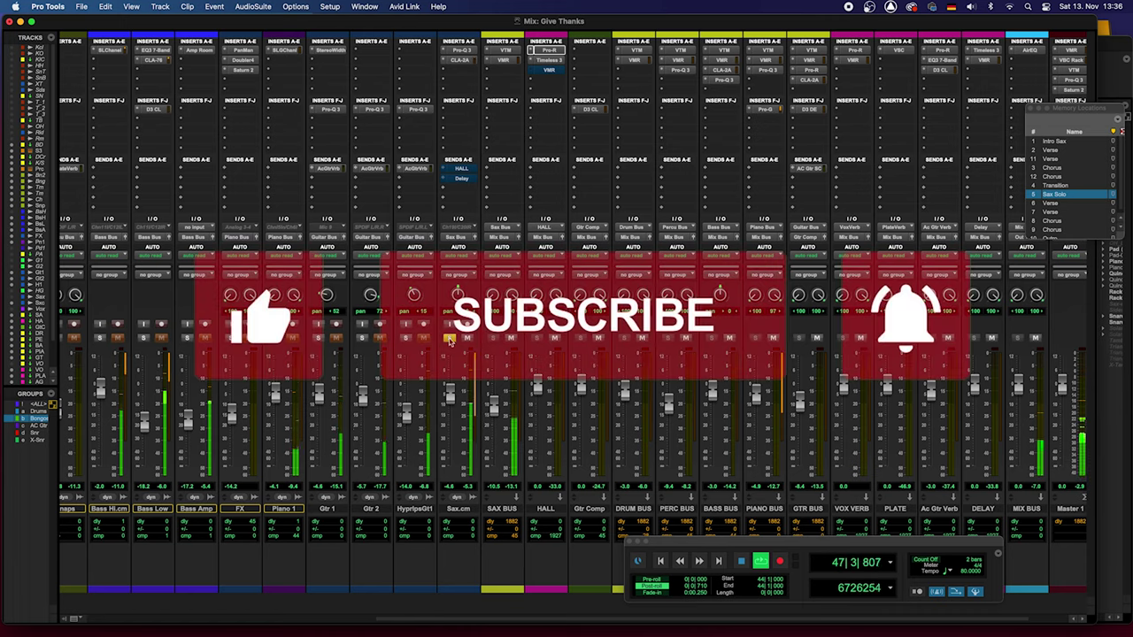
key("space")
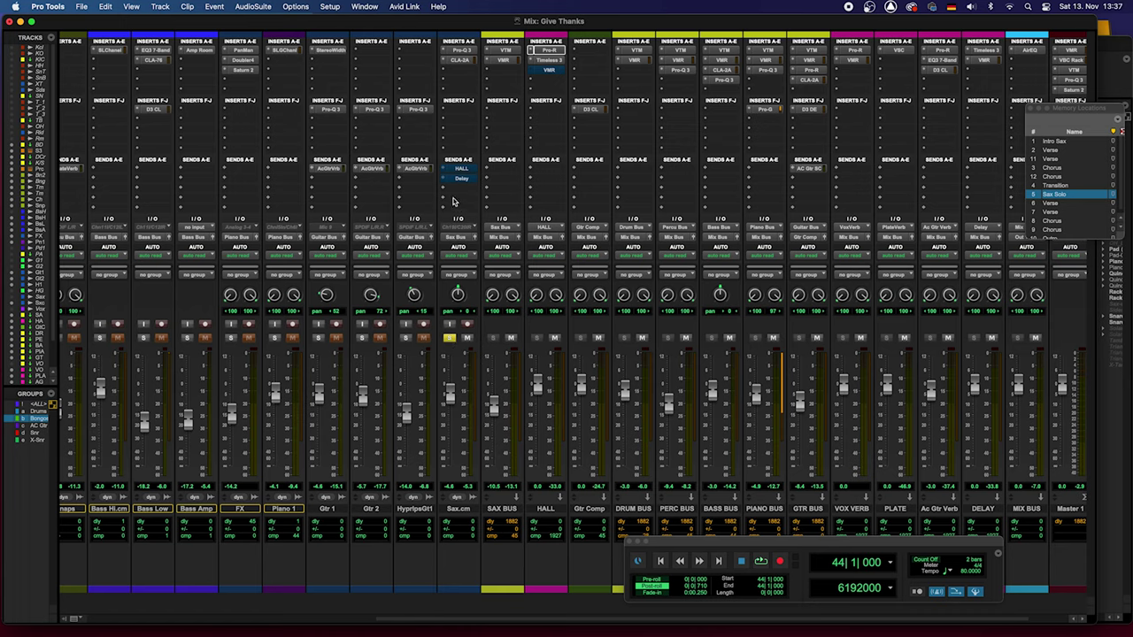
Open the Pro-Q 3 equalizer on the Sax.cm track and play the solo to view its frequency spectrum.
left_click(462, 53)
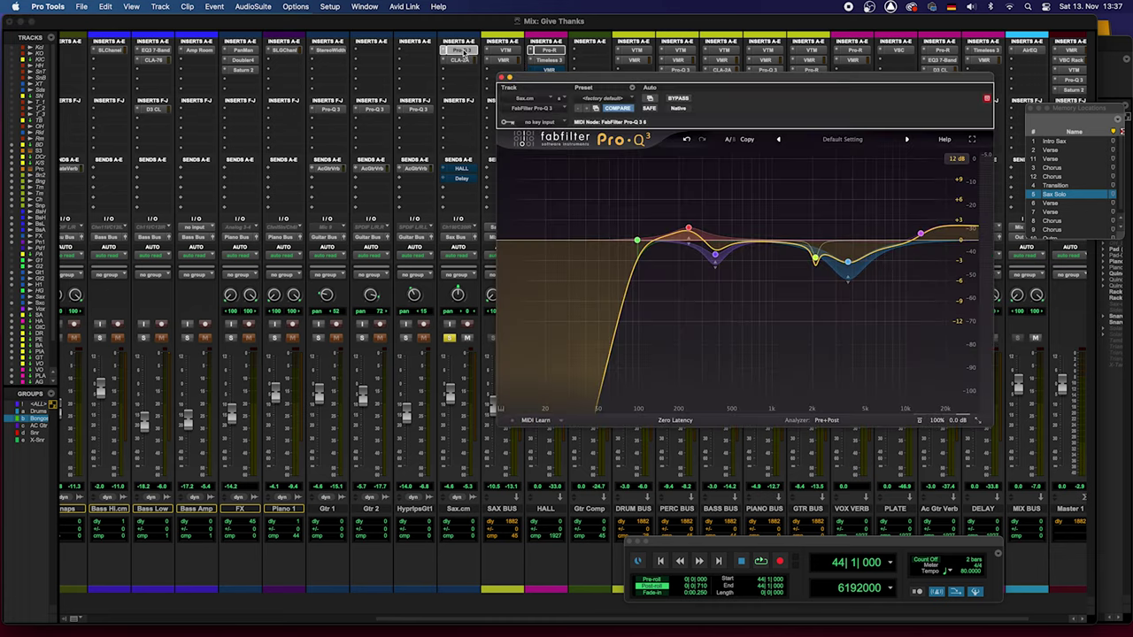
scroll(660, 222, "up", 1)
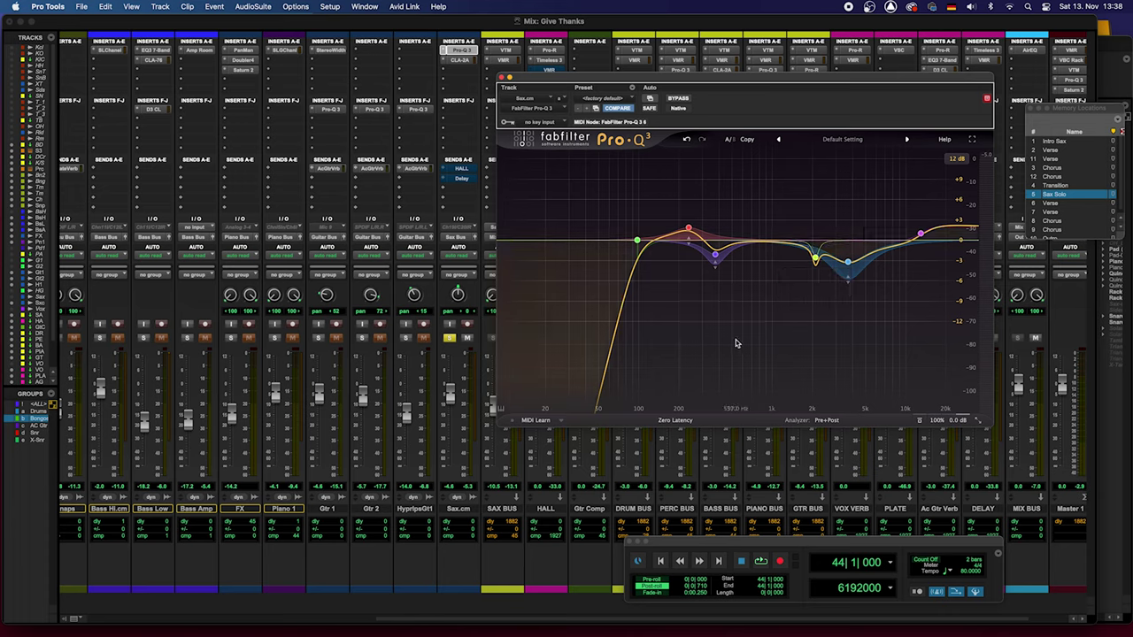
key("space")
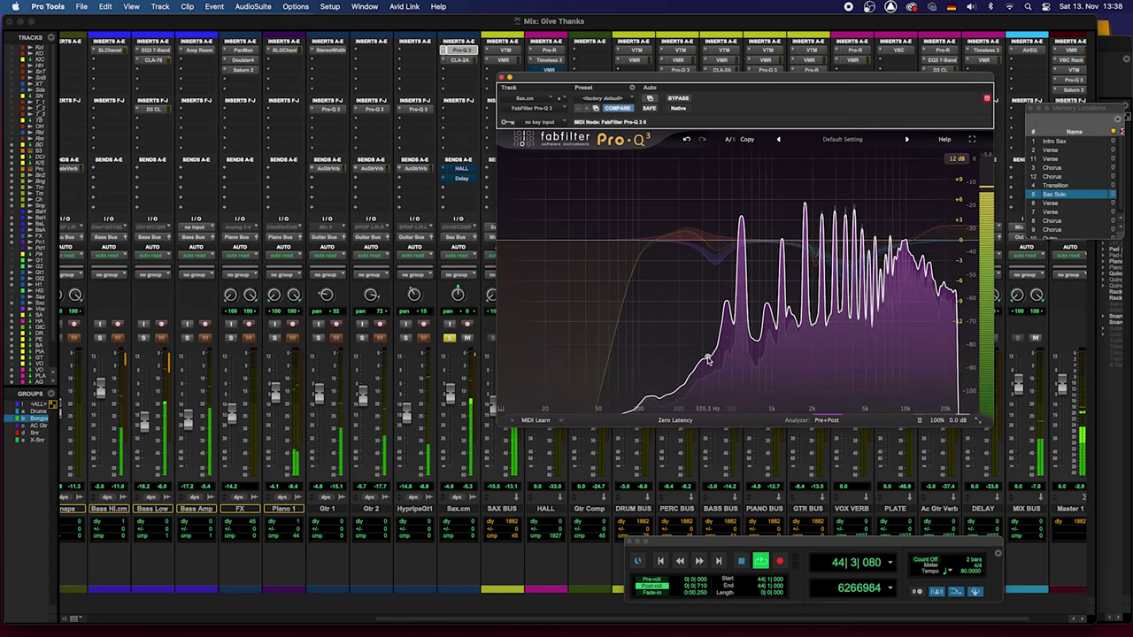
mouse_move(739, 357)
left_mouse_down()
mouse_move(700, 369)
mouse_move(764, 362)
left_mouse_up()
key("space")
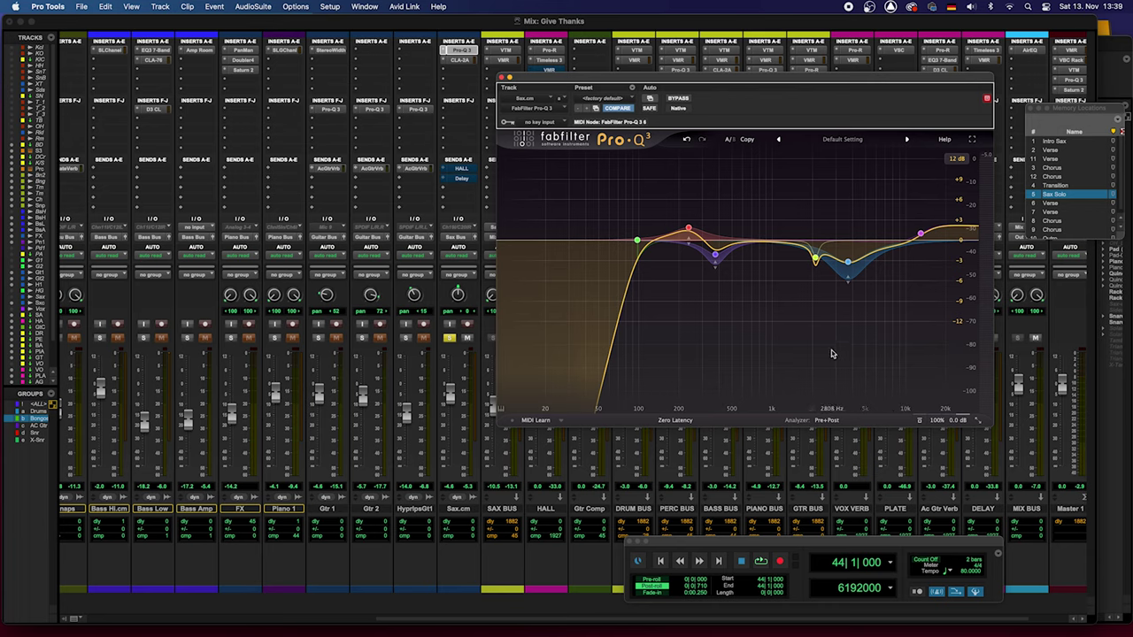
Examine the frequency, gain and Q of the sax EQ's bands, and close the equalizer.
mouse_move(852, 354)
mouse_move(803, 317)
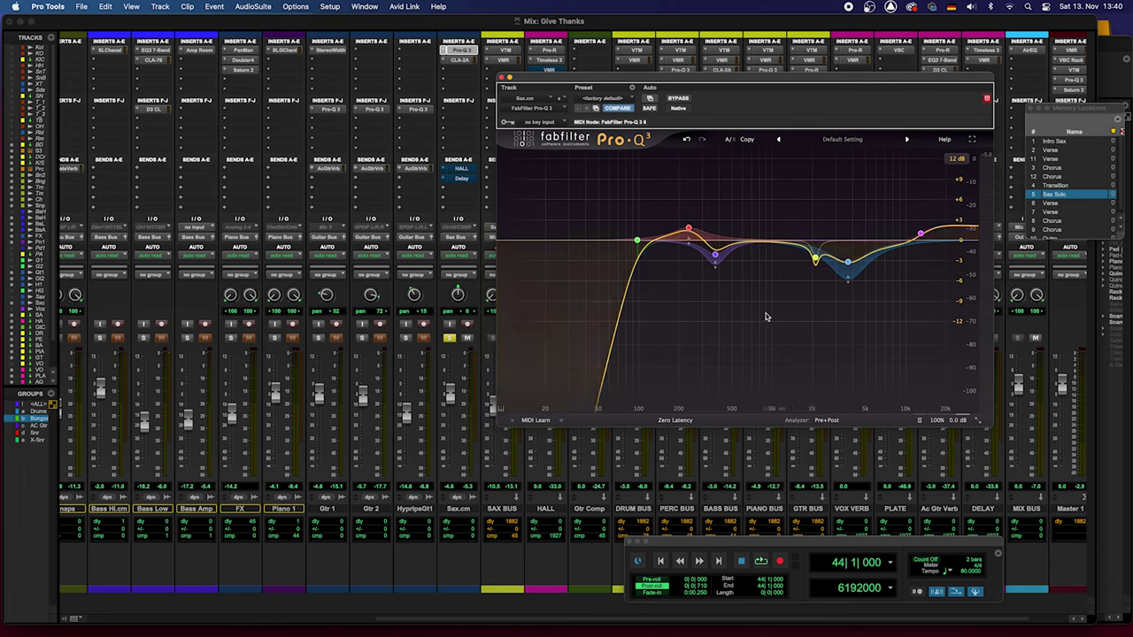
mouse_move(779, 268)
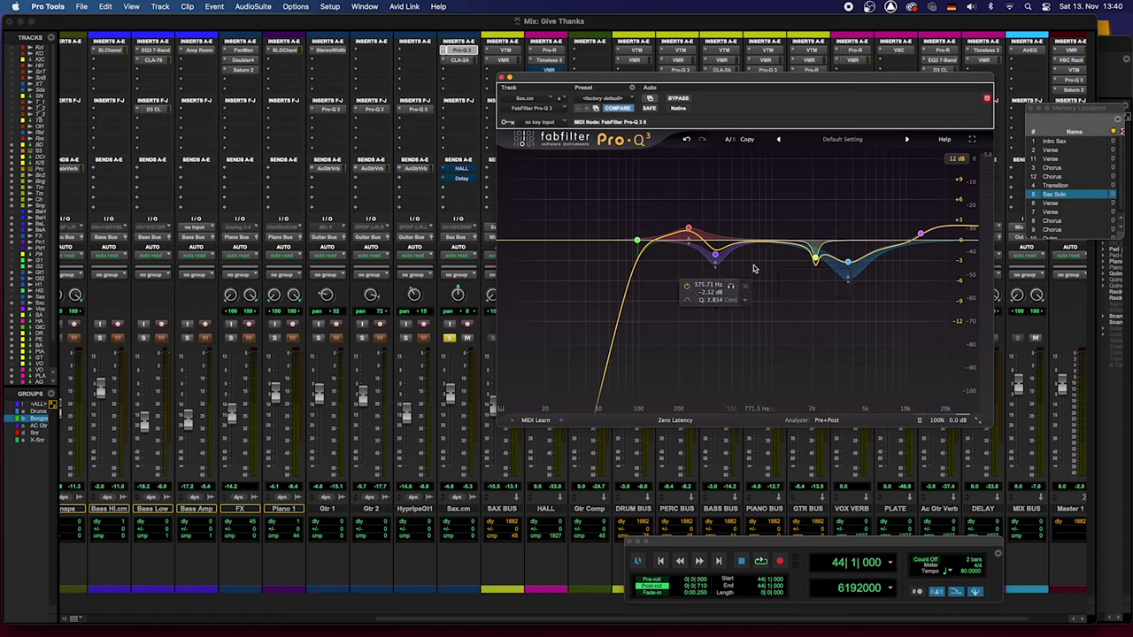
mouse_move(742, 270)
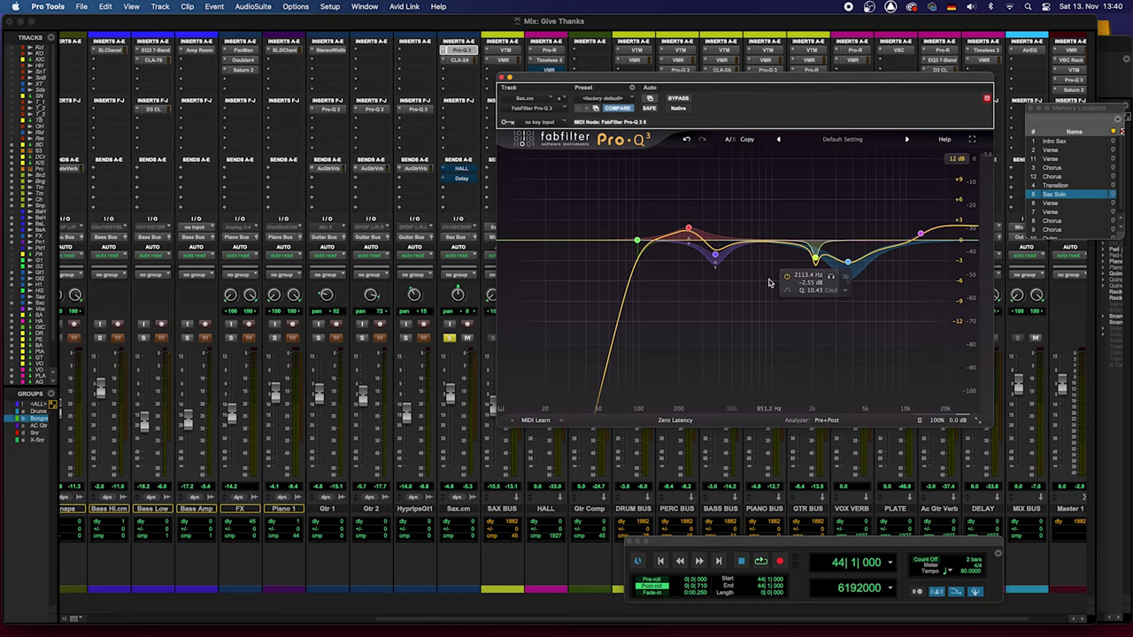
mouse_move(816, 335)
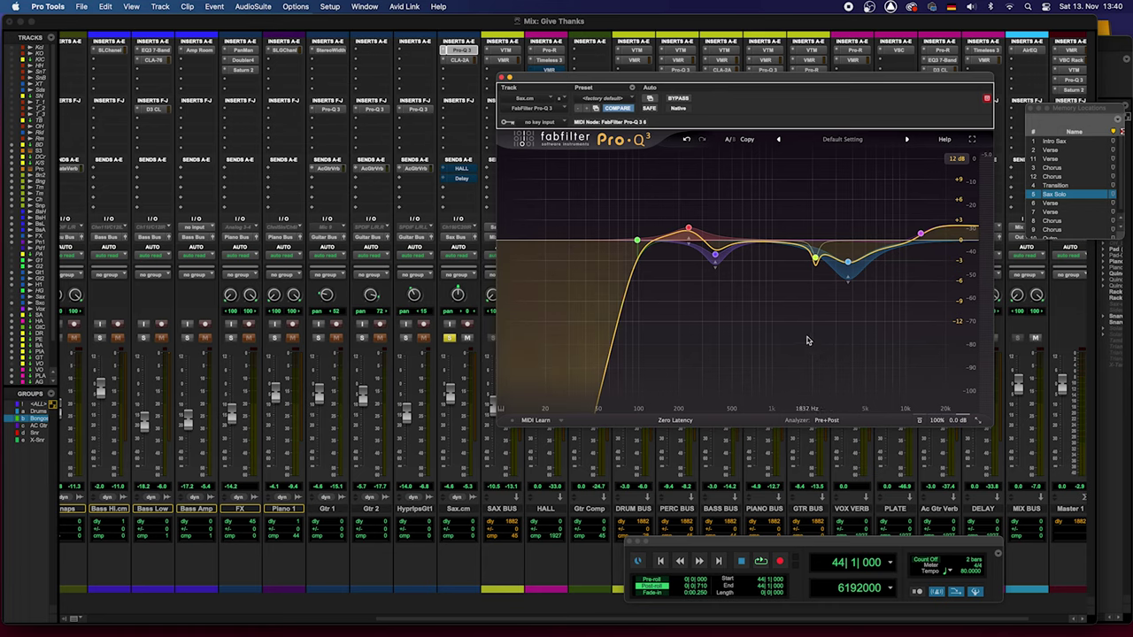
left_click(727, 247)
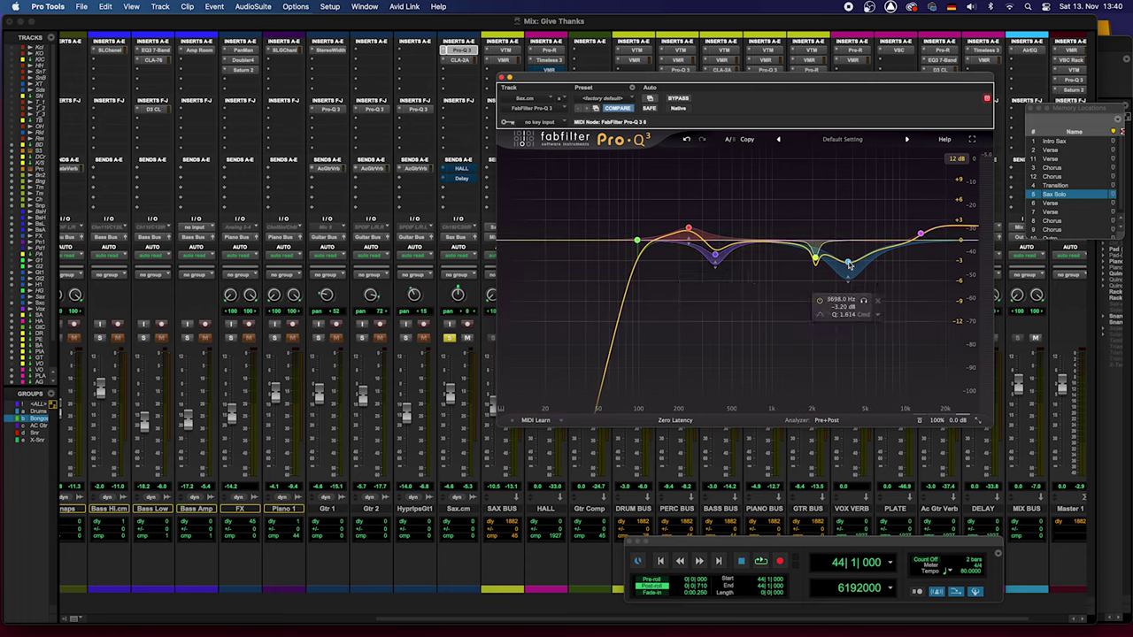
scroll(819, 262, "down", 3)
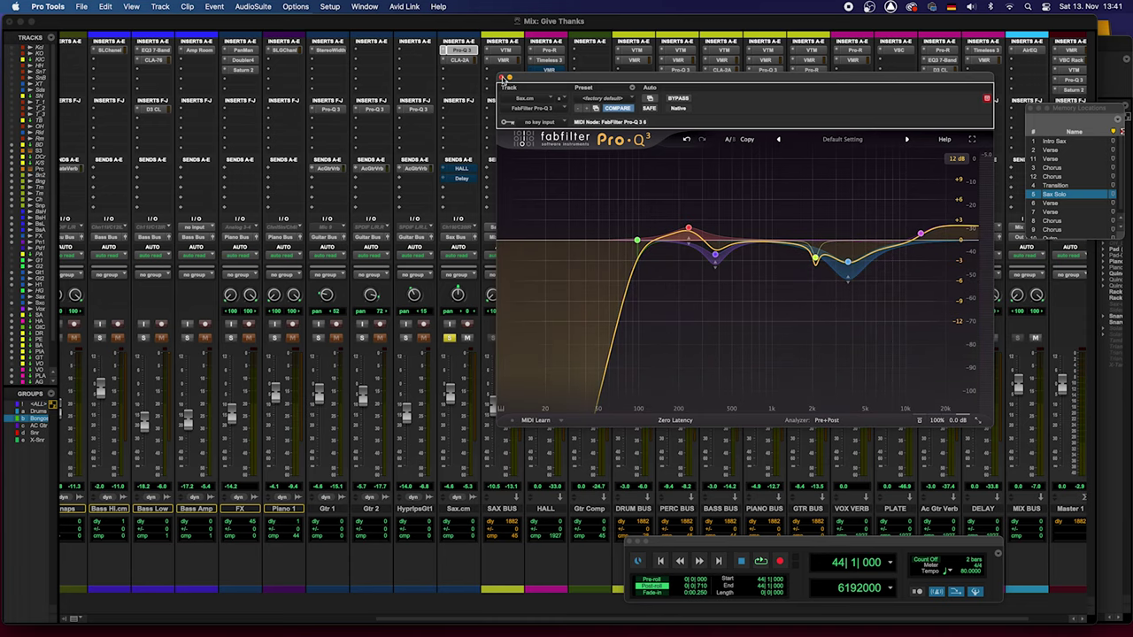
left_click(501, 78)
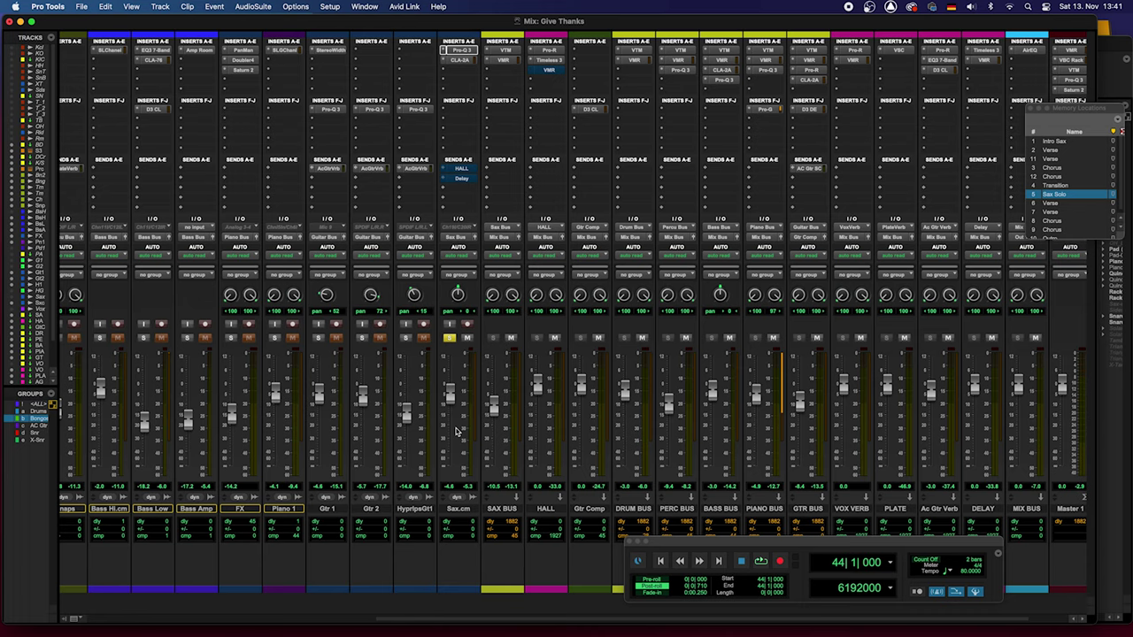
Select the Sax.cm track, reopen its Pro-Q 3 equalizer and delete the narrow cut band at 2113.4 Hz.
left_click(459, 510)
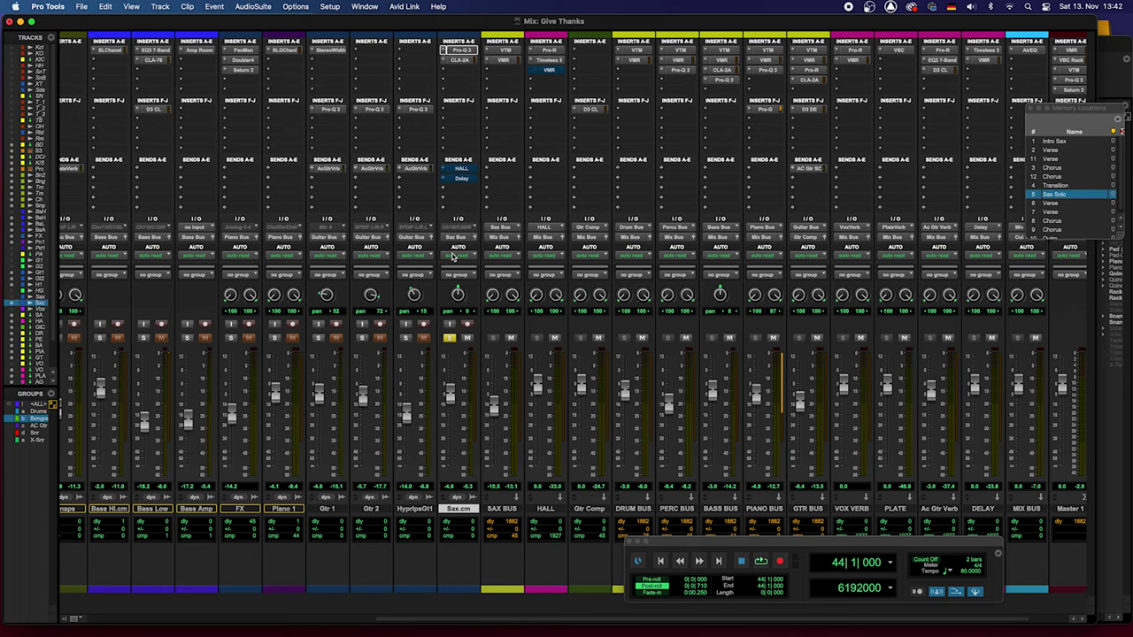
left_click(460, 50)
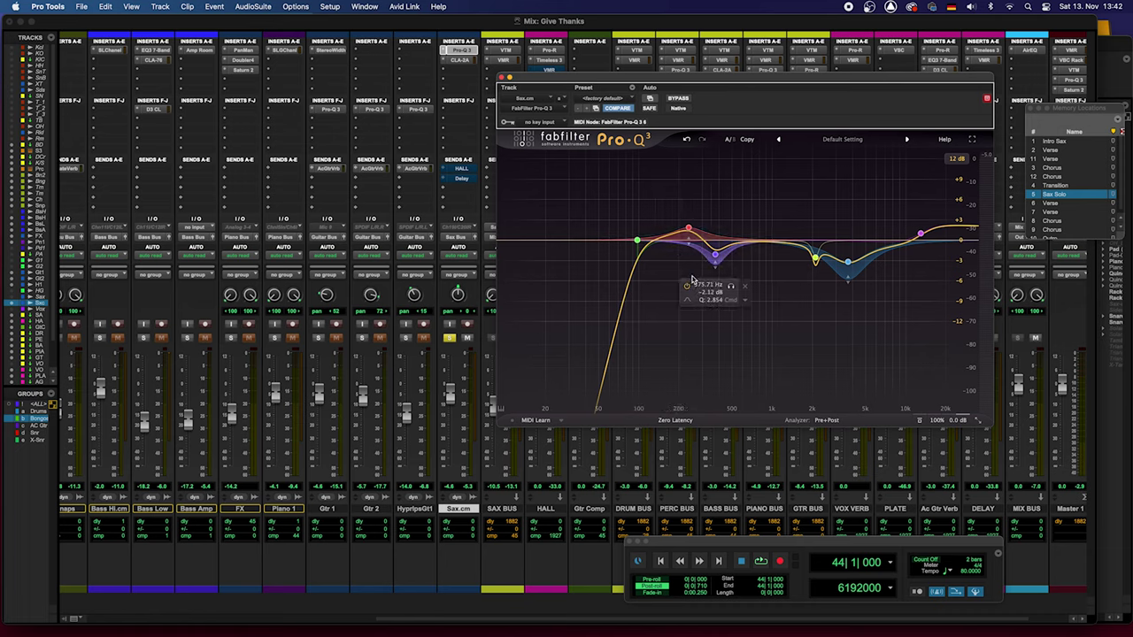
key("Delete")
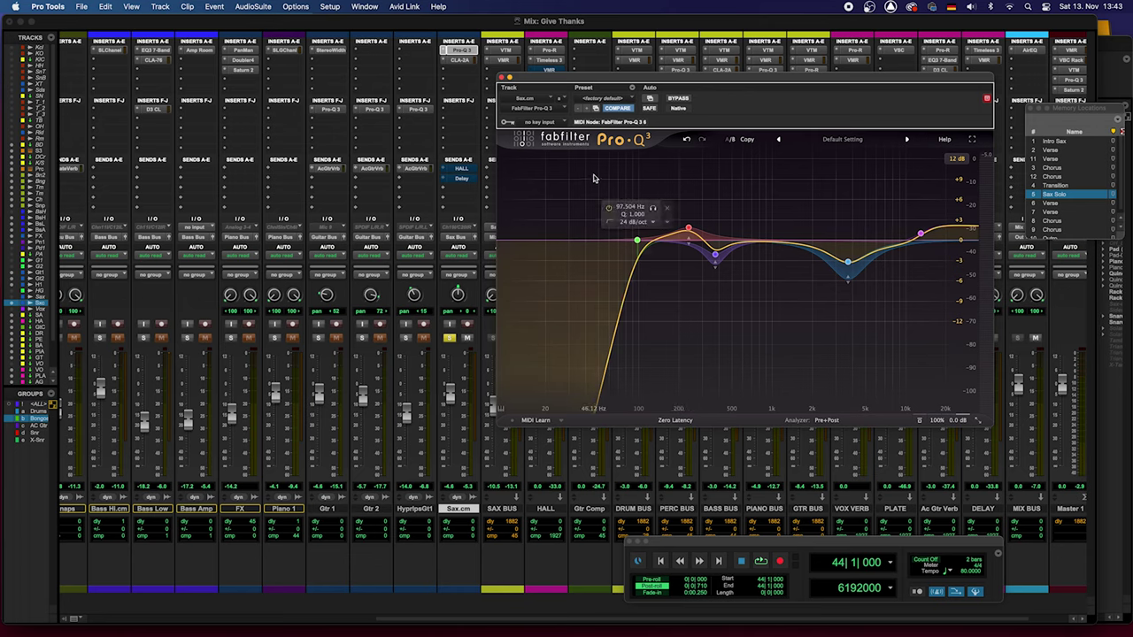
Bypass all remaining bands in the sax equalizer and play the solo without EQ.
left_click_drag(593, 174, 723, 290)
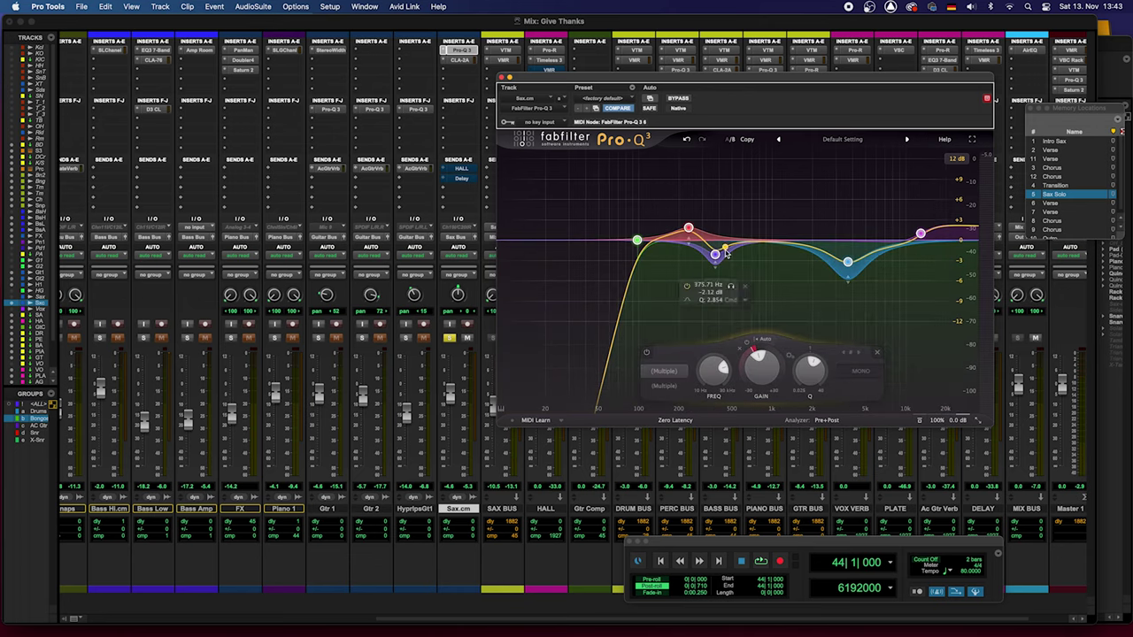
left_click(717, 206)
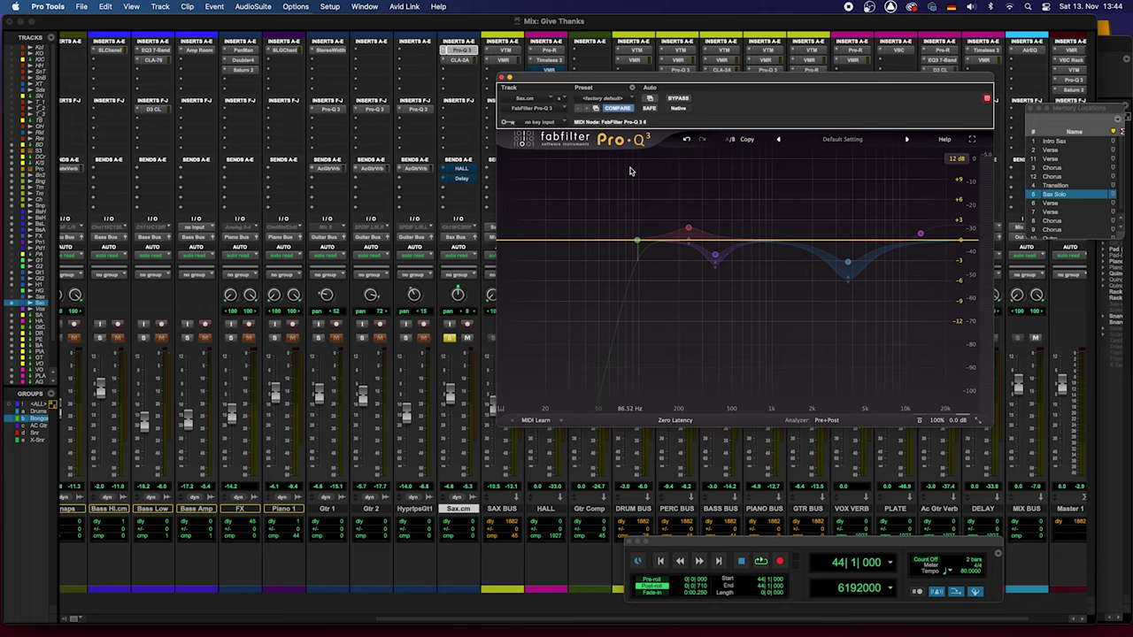
key("space")
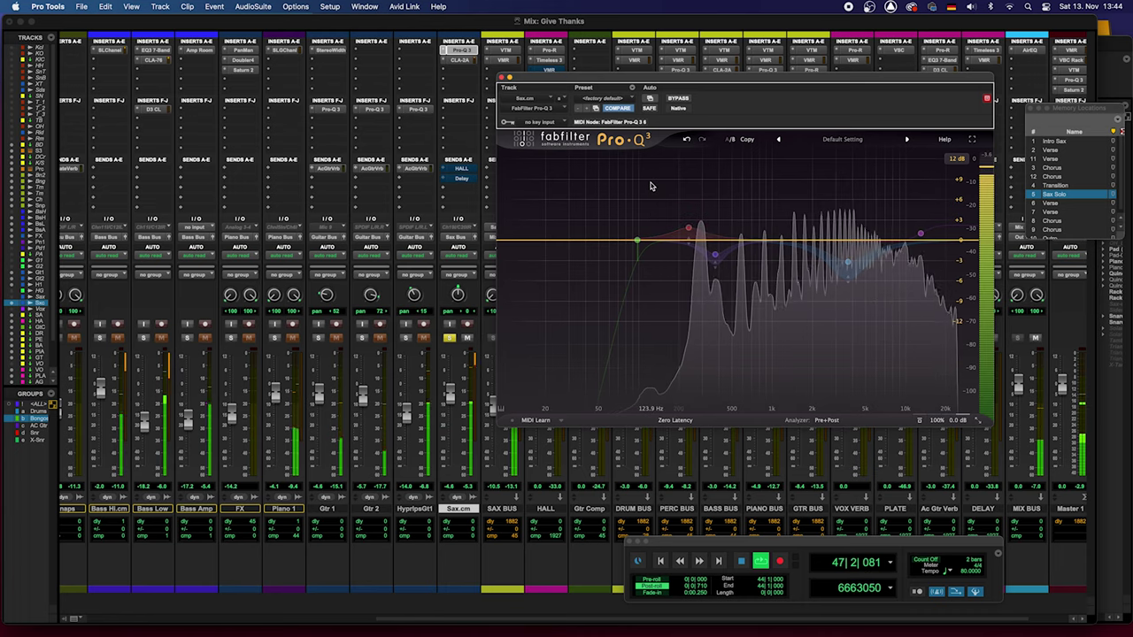
key("space")
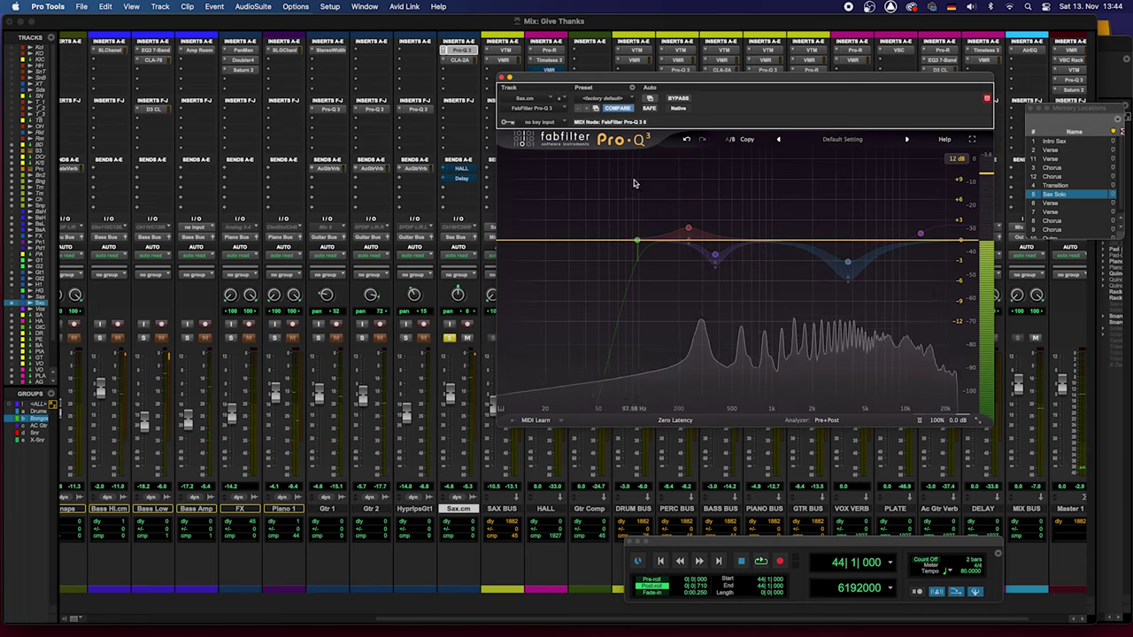
mouse_move(638, 189)
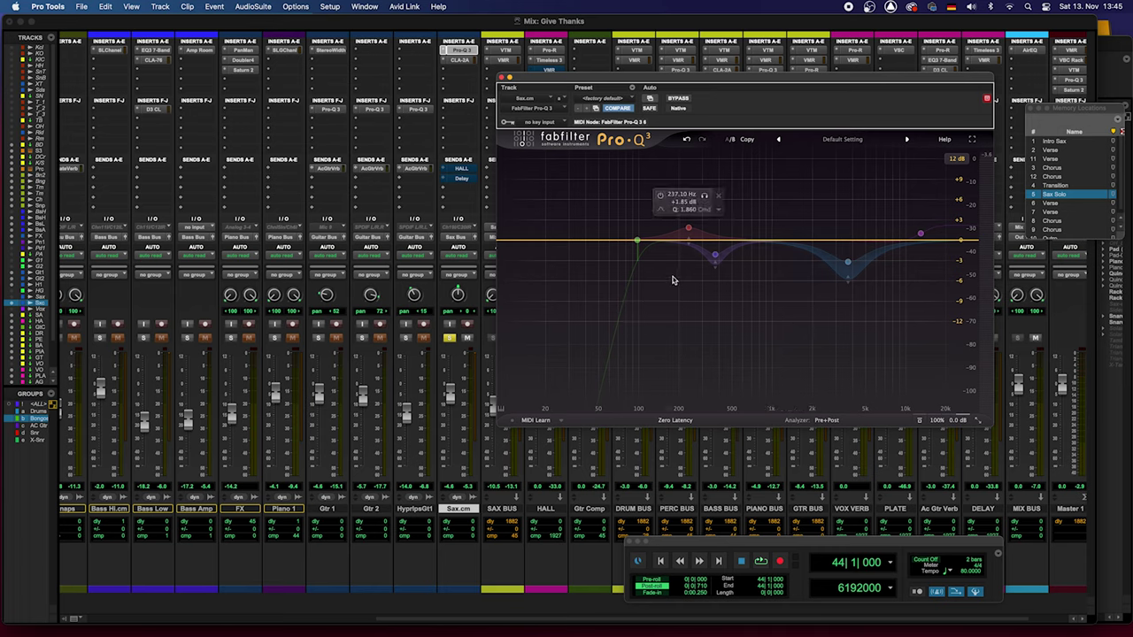
Re-enable the 97.504 Hz low cut and the 237.10 Hz bell boost while playing back the sax.
left_click(637, 242)
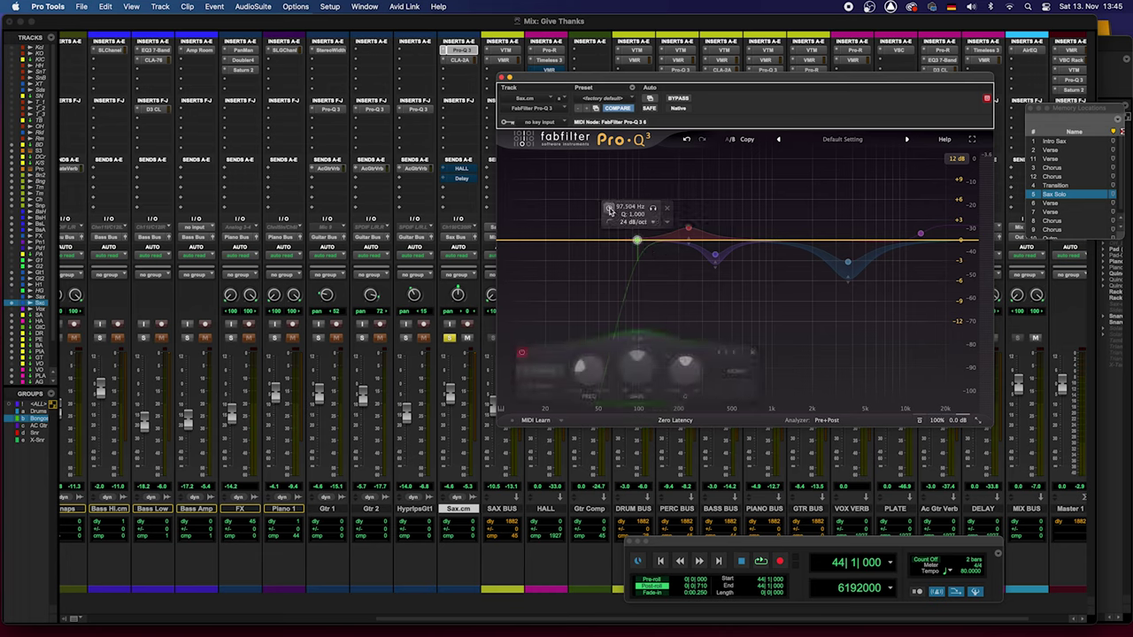
left_click(609, 209)
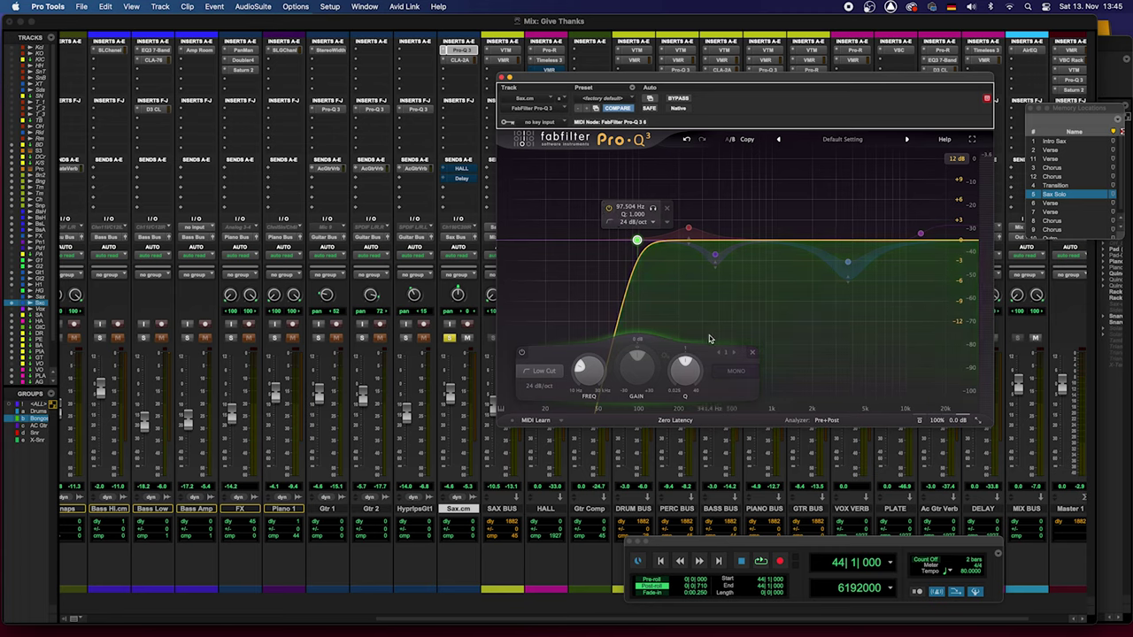
key("space")
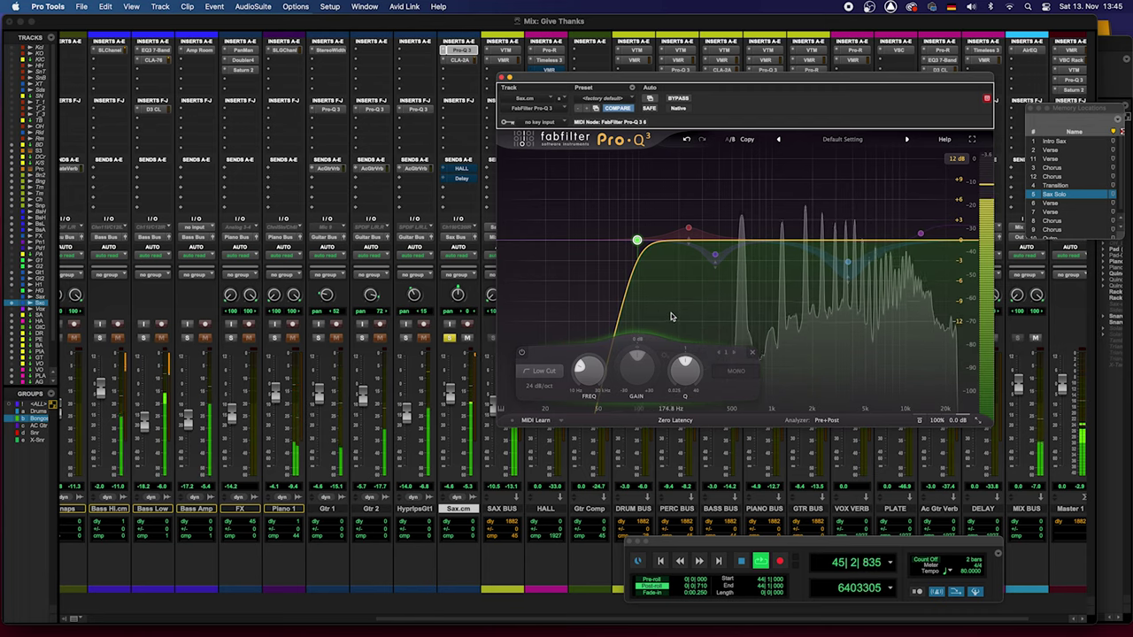
left_click(788, 331)
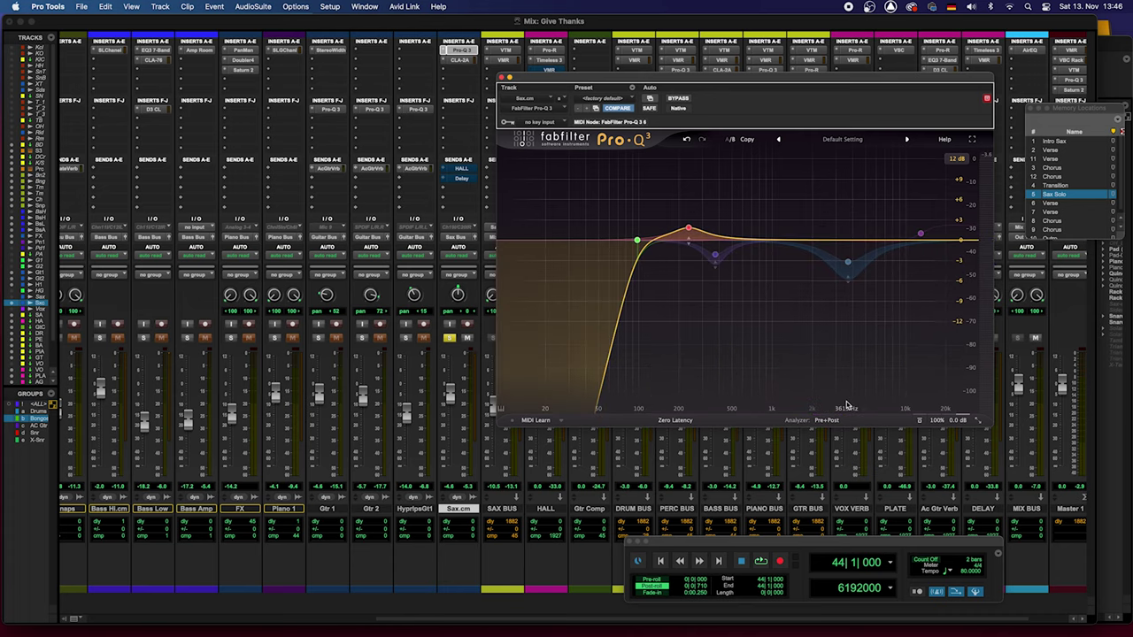
Re-enable the 3698 Hz bell band and boost its gain to +10.88 dB during playback.
left_click(846, 264)
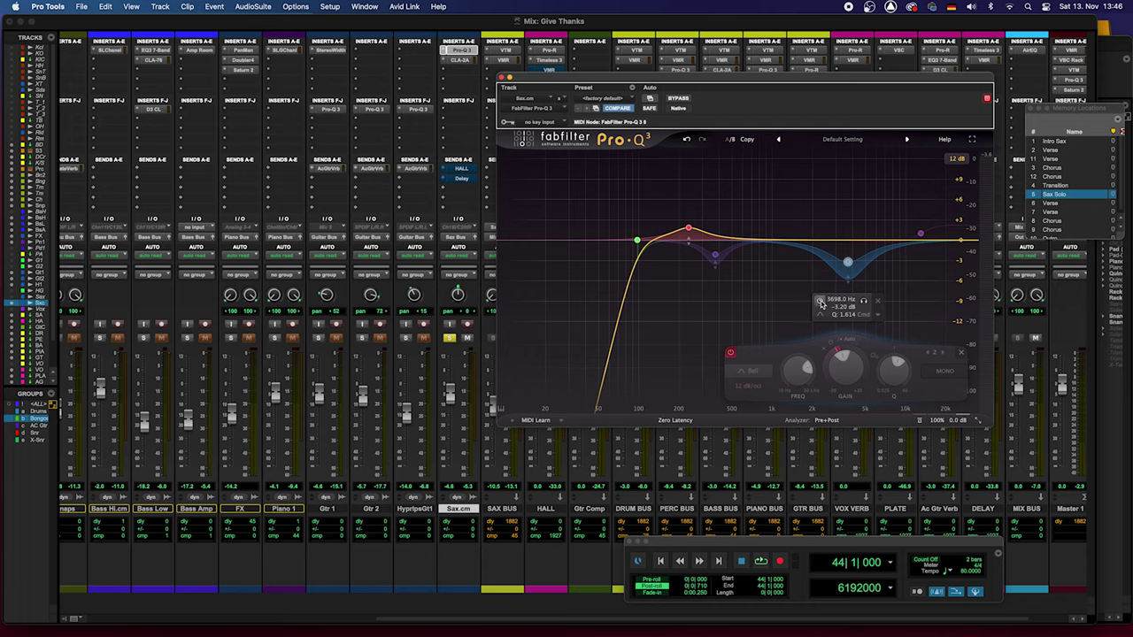
key("space")
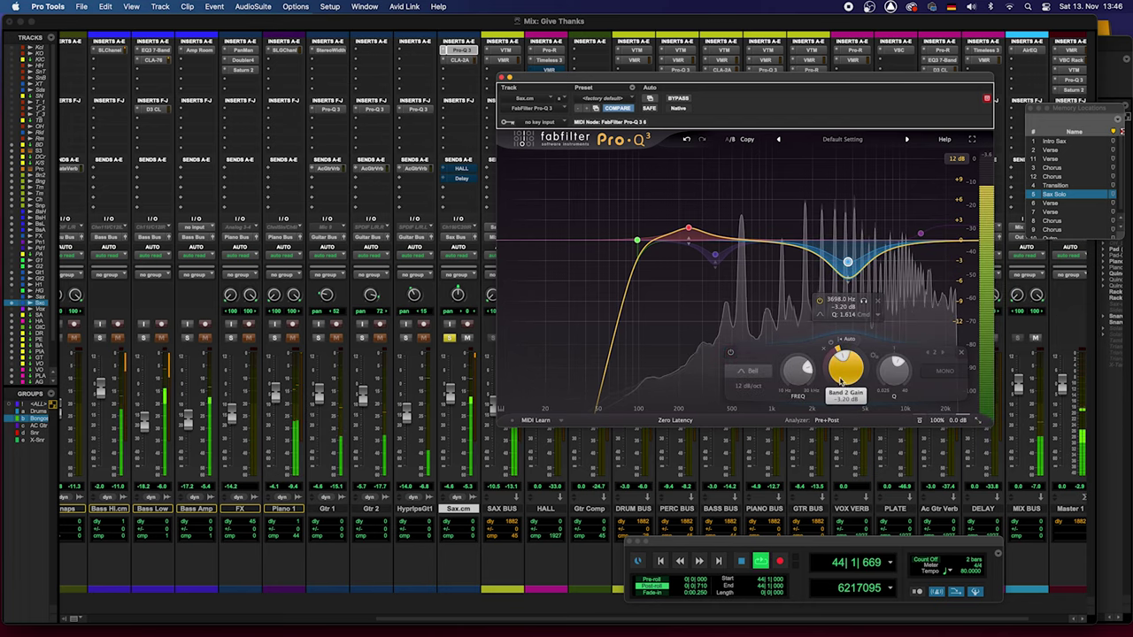
left_click_drag(842, 382, 834, 310)
Audition the boosted 3698 Hz band with its band solo during playback of the sax.
mouse_move(863, 205)
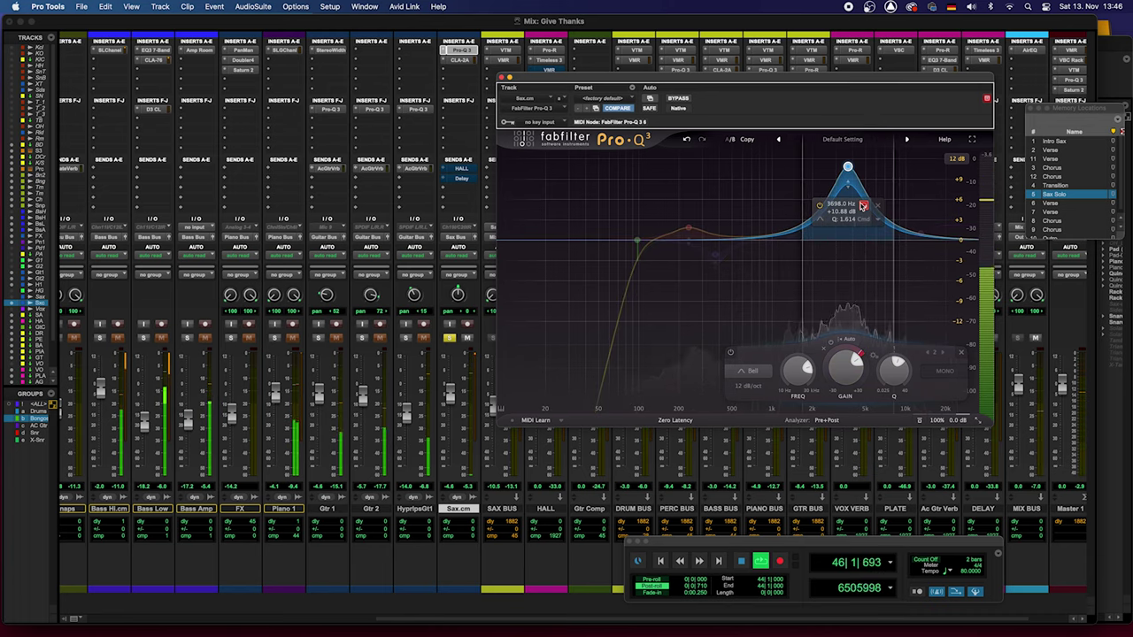
key("space")
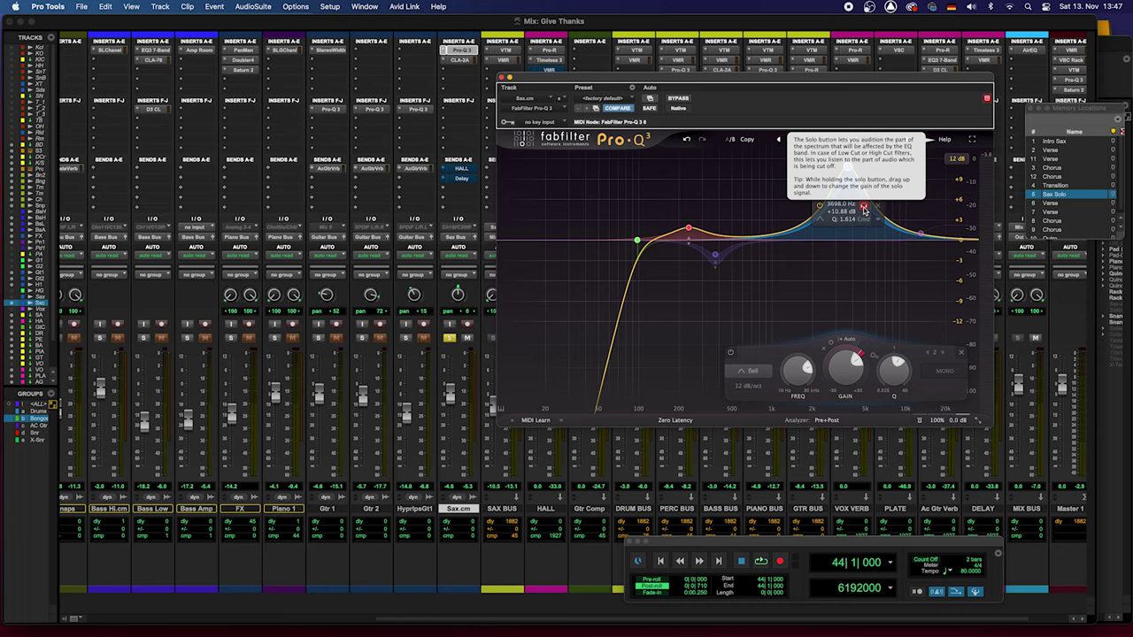
left_click_drag(865, 210, 857, 214)
mouse_move(853, 258)
left_mouse_down()
mouse_move(868, 303)
mouse_move(855, 292)
left_mouse_up()
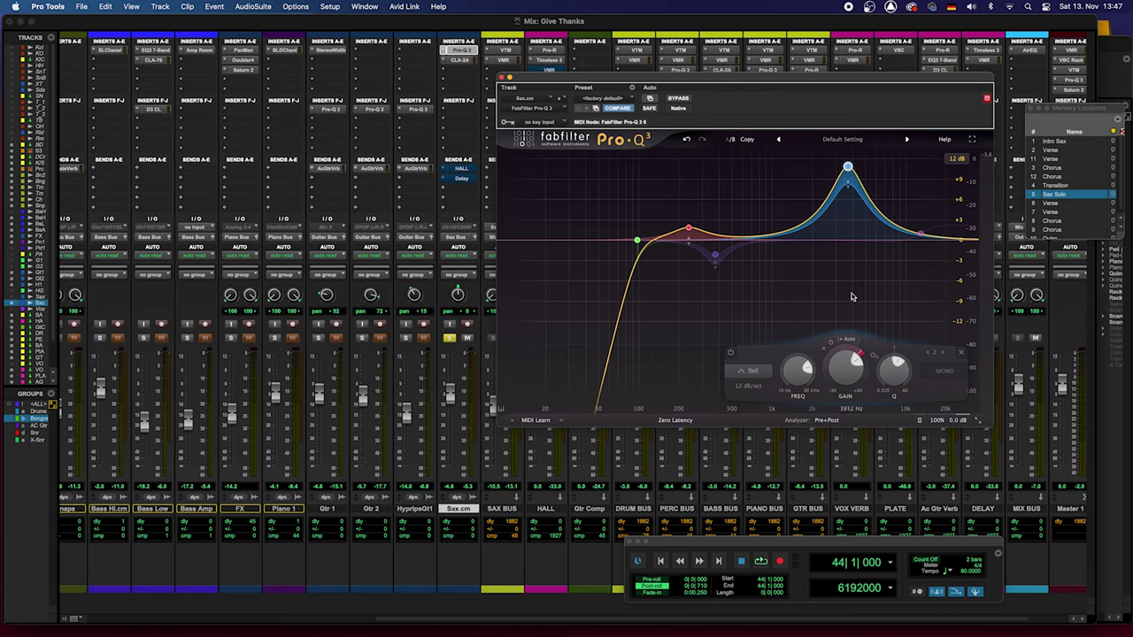
key("space")
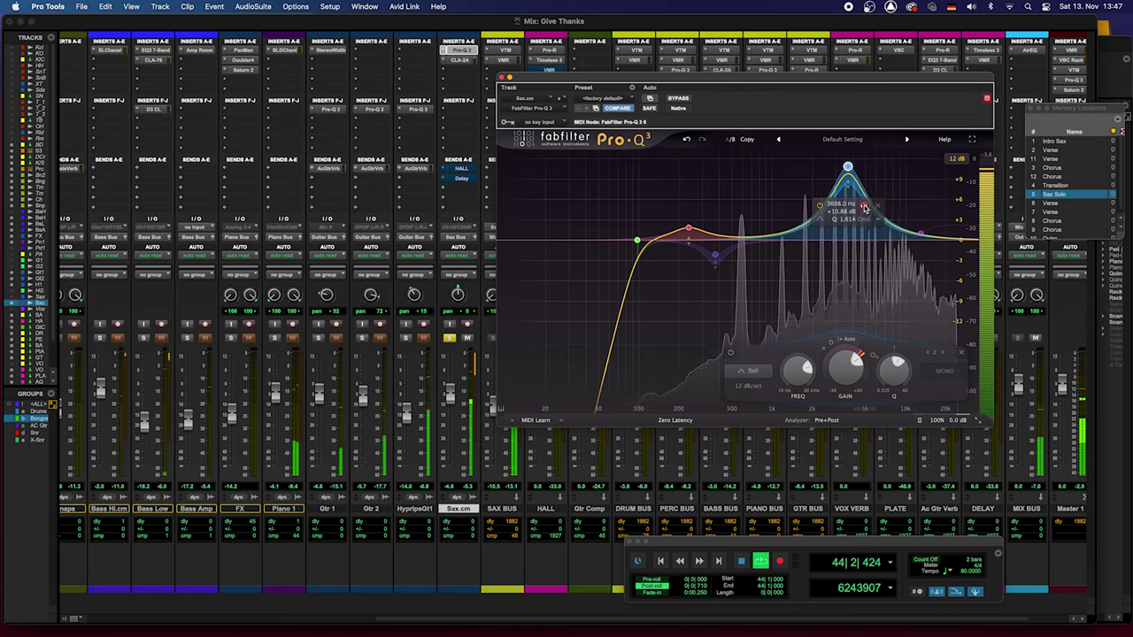
mouse_move(863, 210)
left_click_drag(864, 209, 864, 210)
key("space")
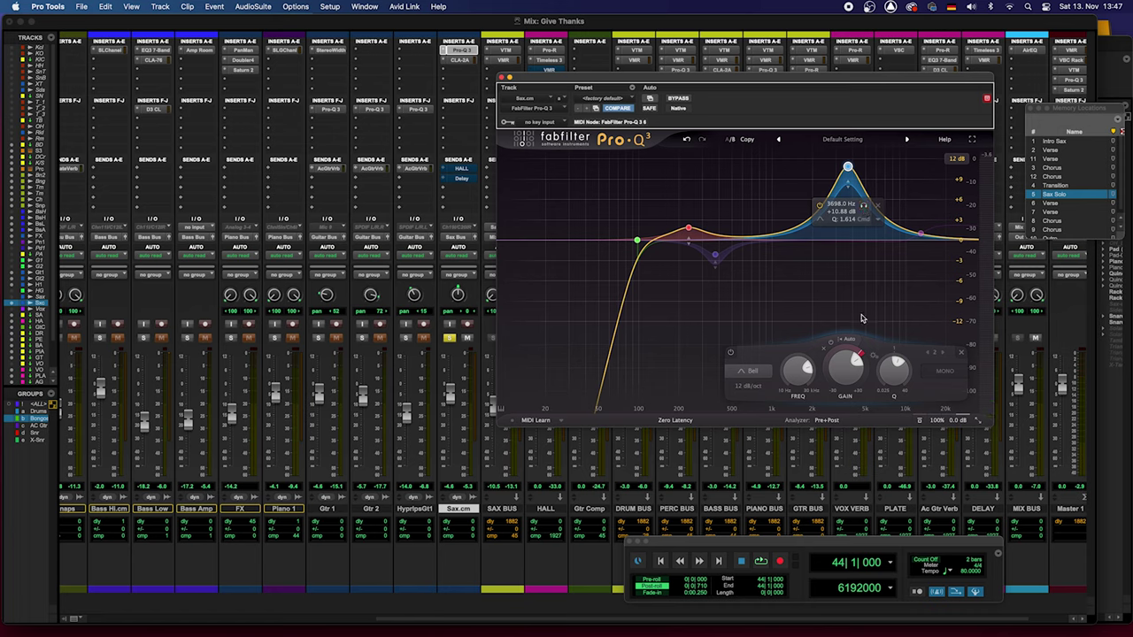
Set the 3698 Hz band's gain to -3.25 dB and compare the sax with the band bypassed and enabled during playback.
left_click_drag(845, 366, 842, 463)
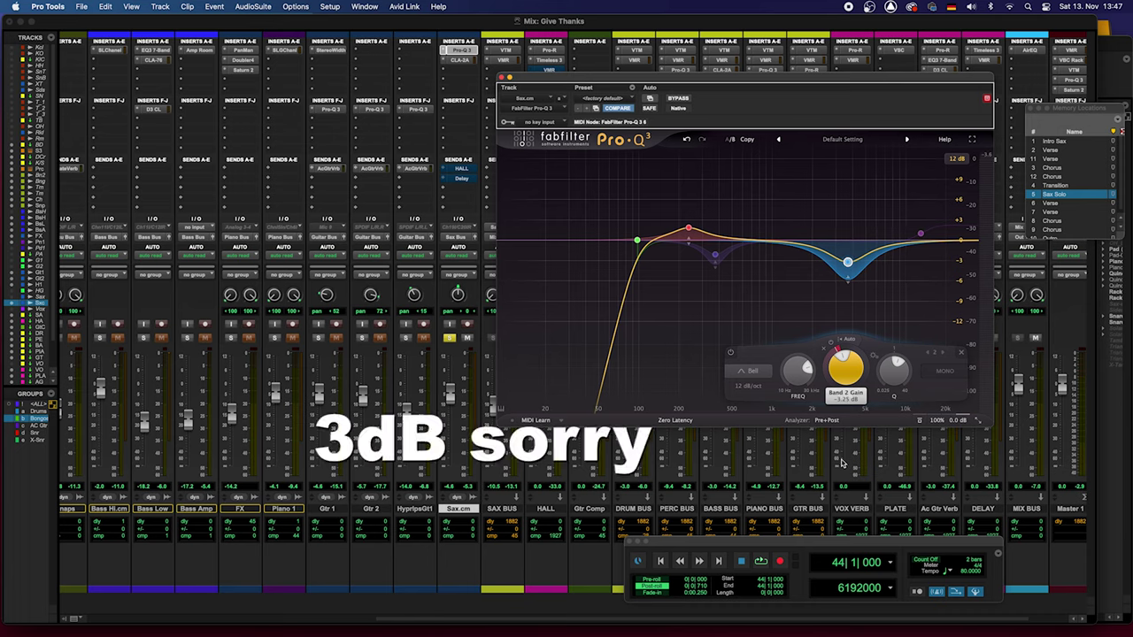
key("space")
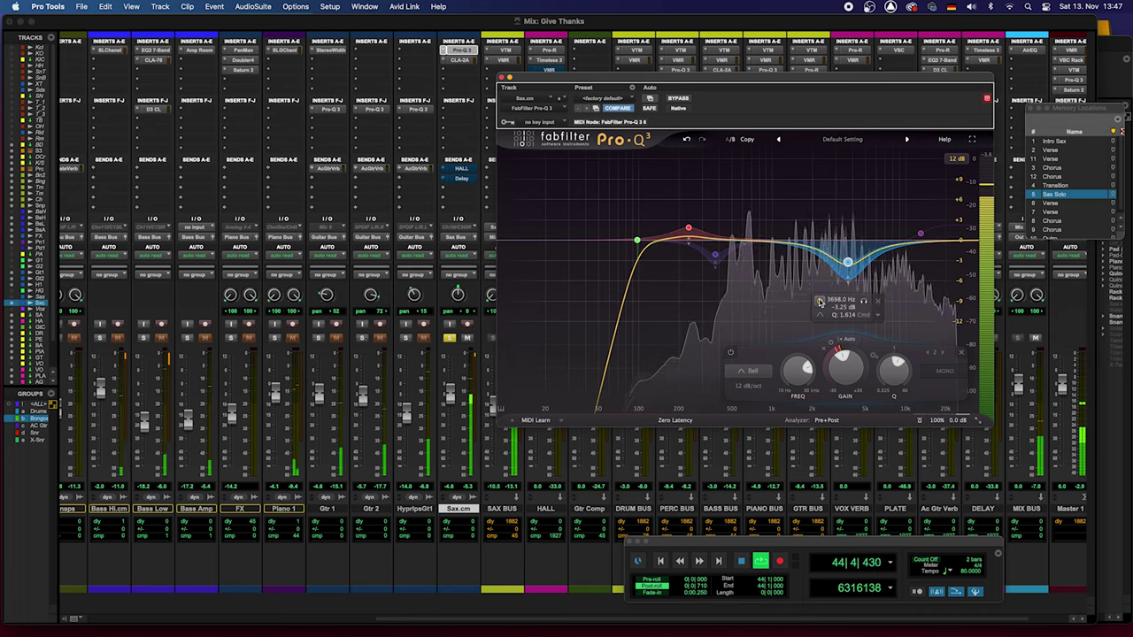
left_click(820, 301)
left_click(819, 301)
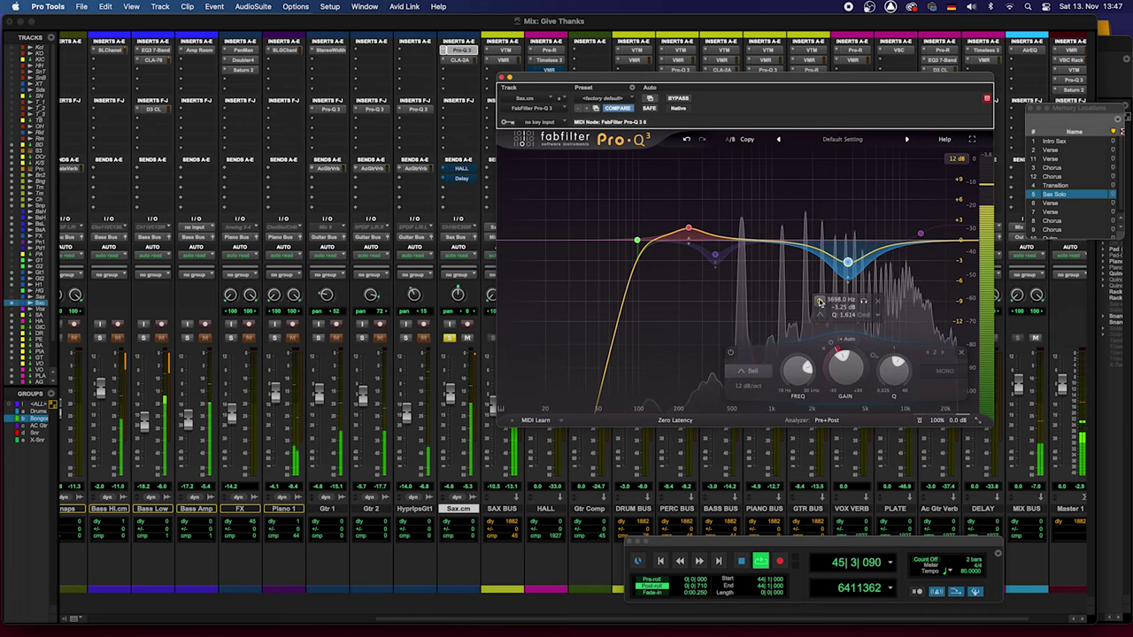
Play back the sax solo again and examine its frequency peaks in the Pro-Q 3 spectrum.
key("space")
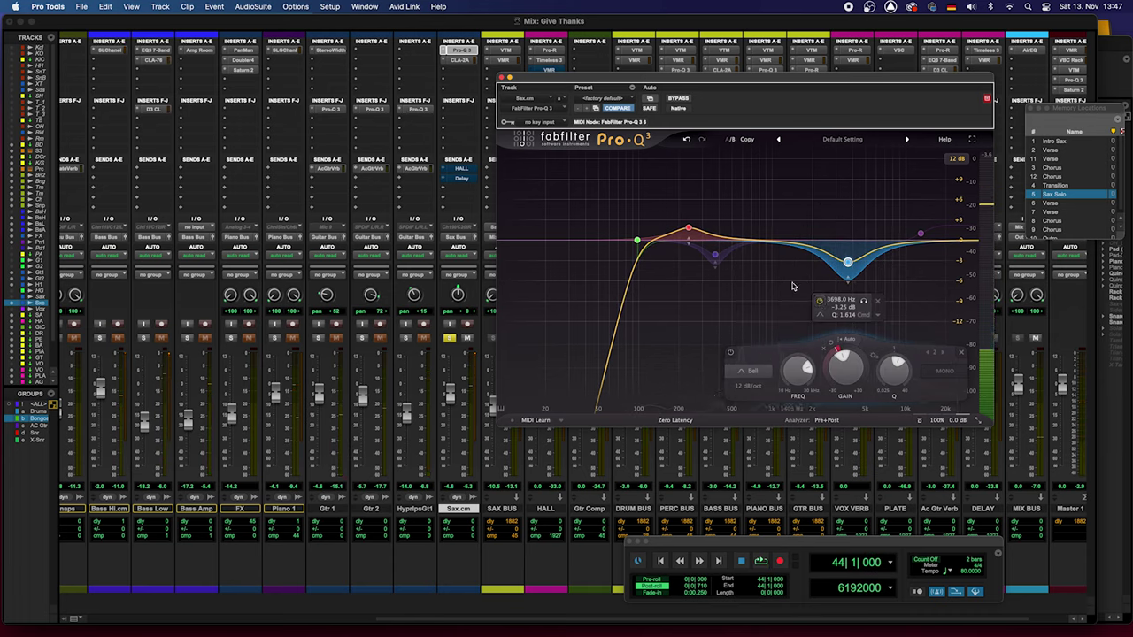
mouse_move(748, 288)
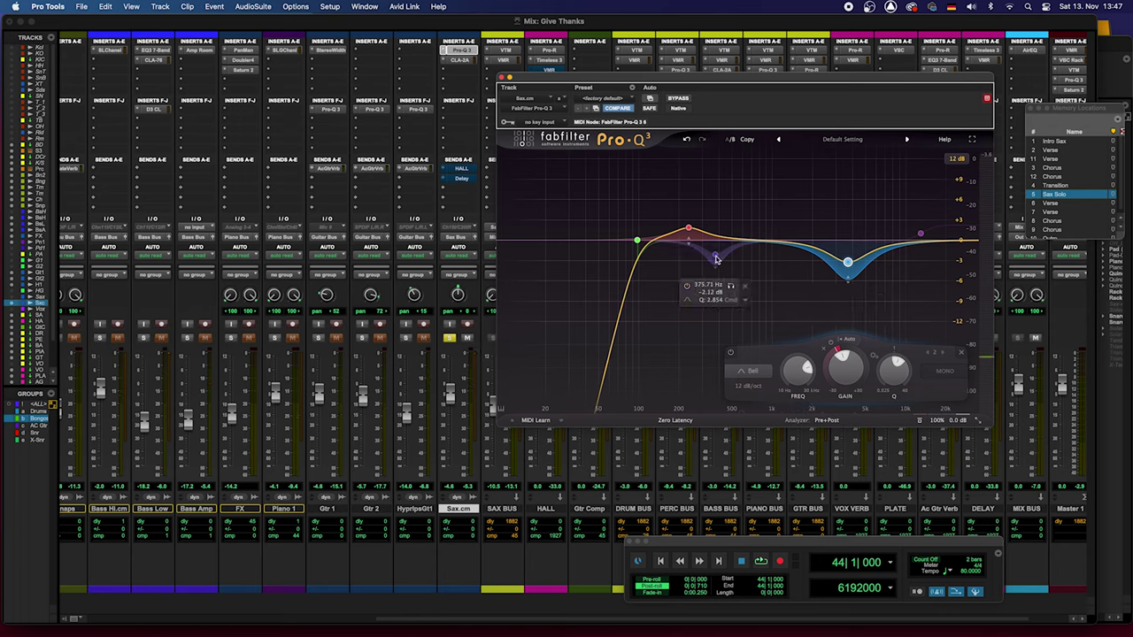
key("space")
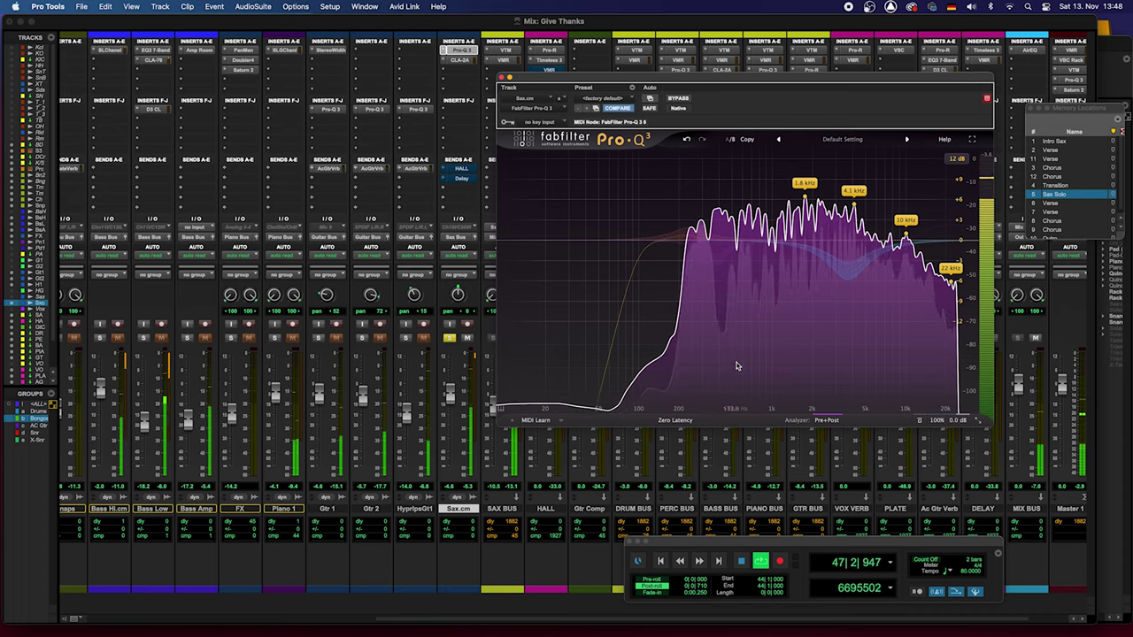
key("space")
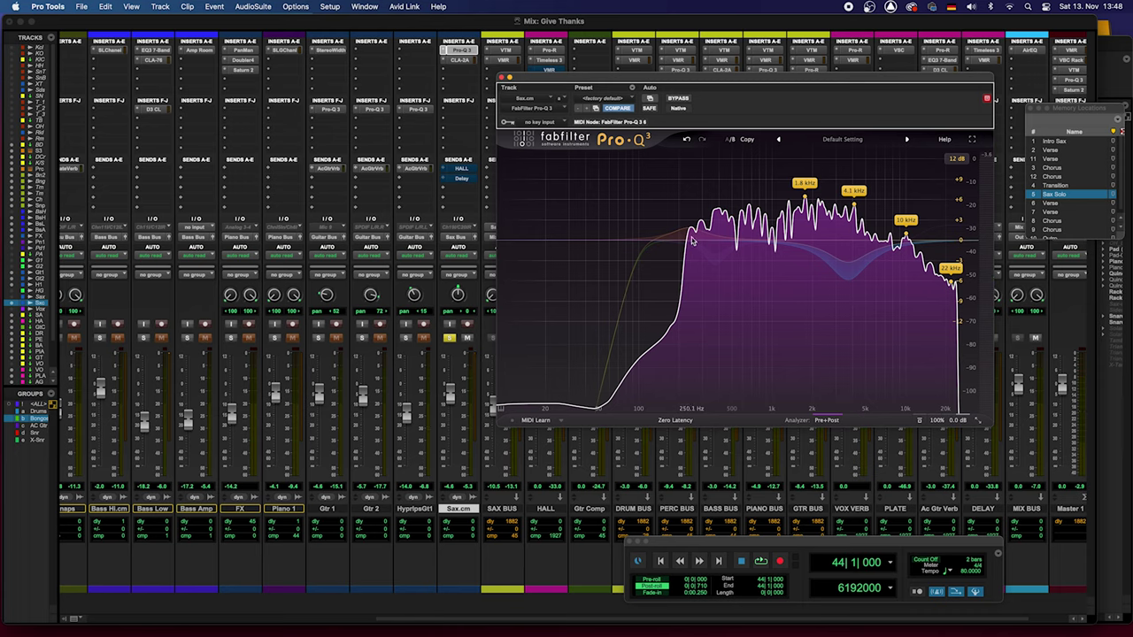
left_click(693, 240)
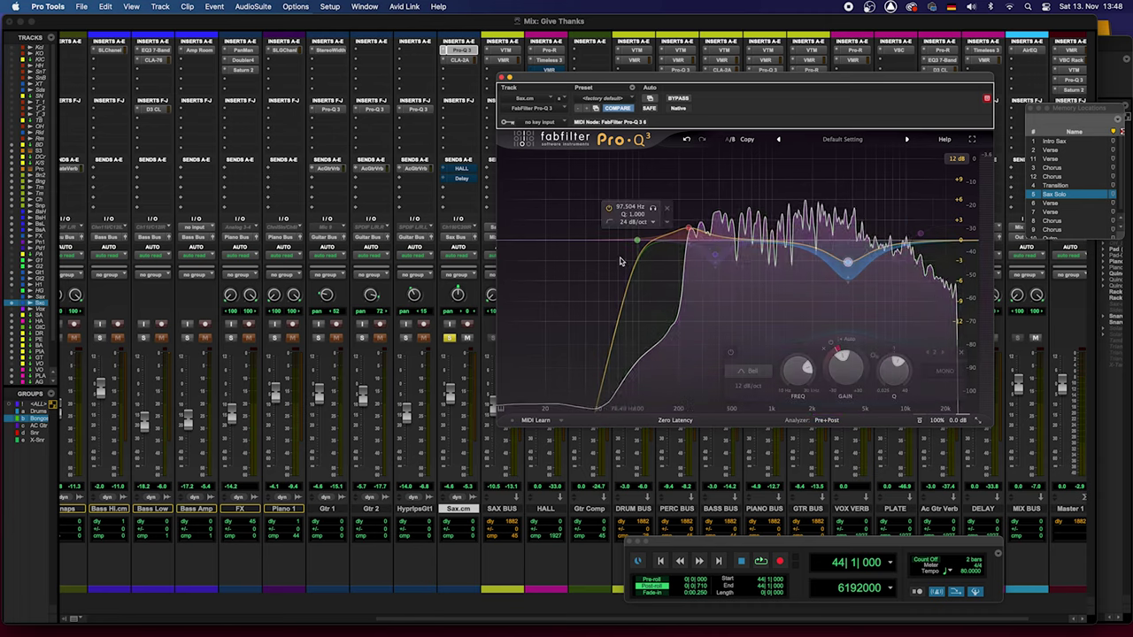
Enable the 375.71 Hz bell band and boost its gain to +10.53 dB.
left_click(717, 258)
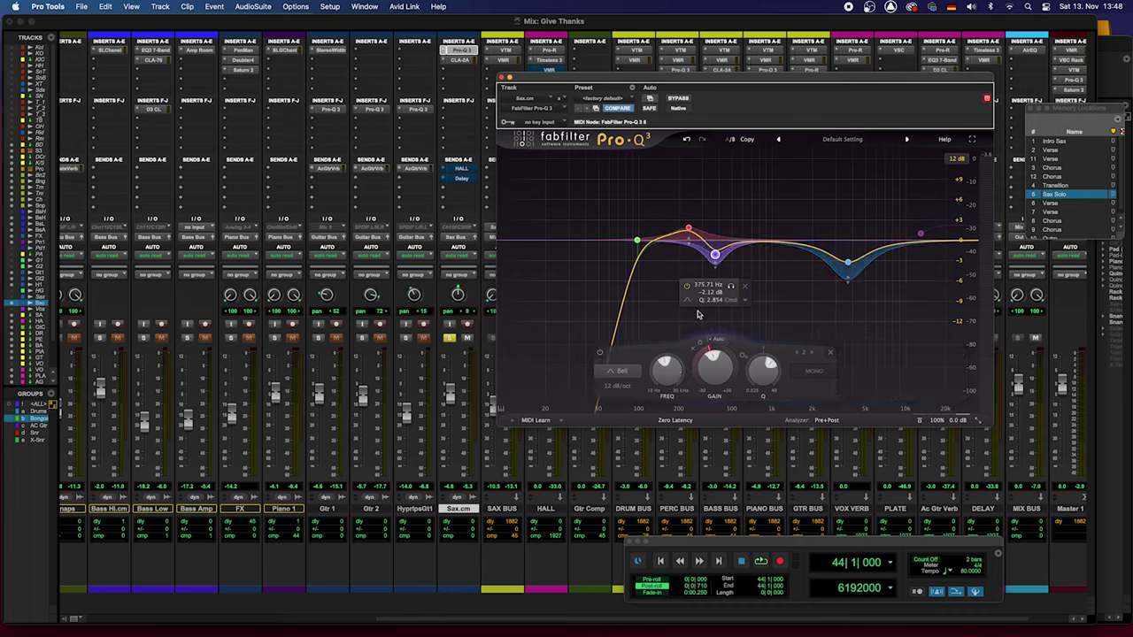
key("space")
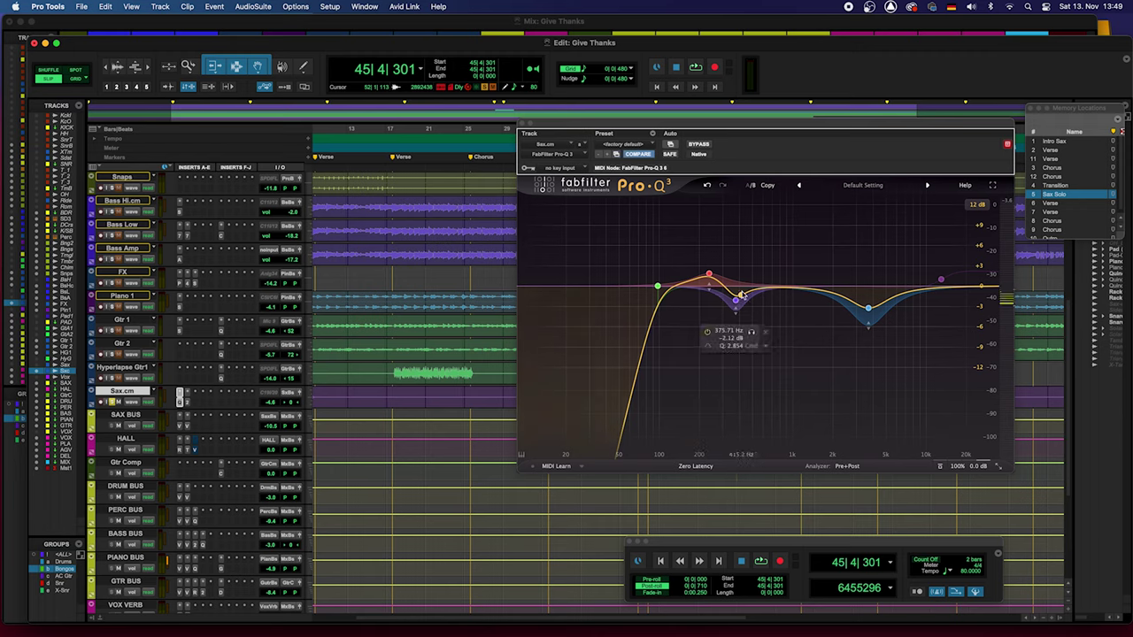
left_click_drag(735, 300, 736, 215)
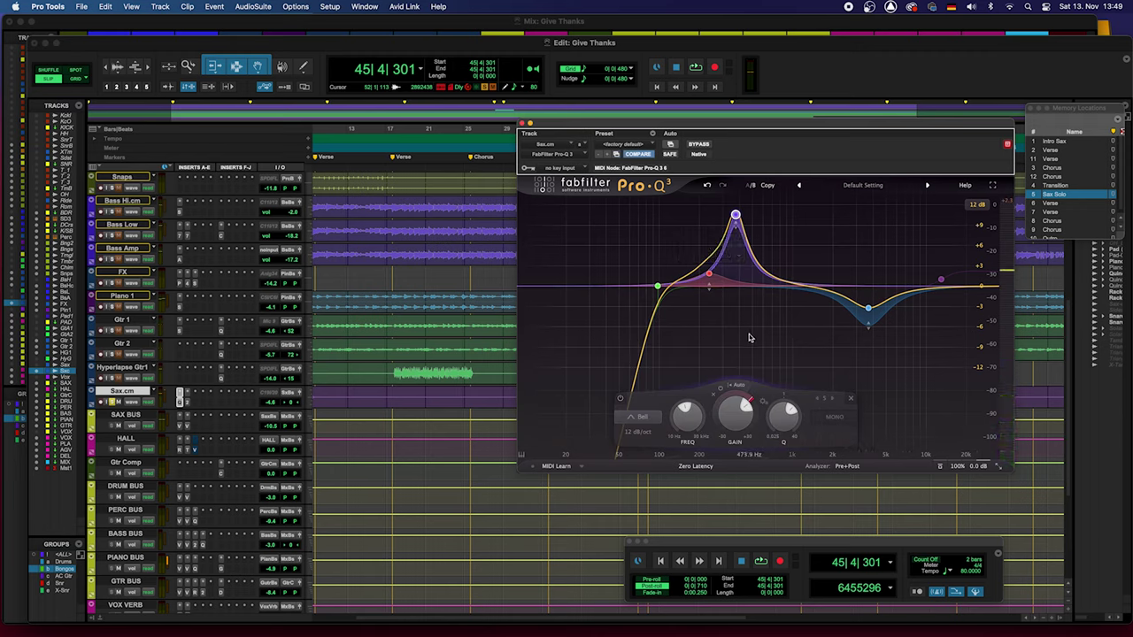
Audition the 237.10 Hz band and the boosted 375.71 Hz band with their band solos during playback of the sax.
key("space")
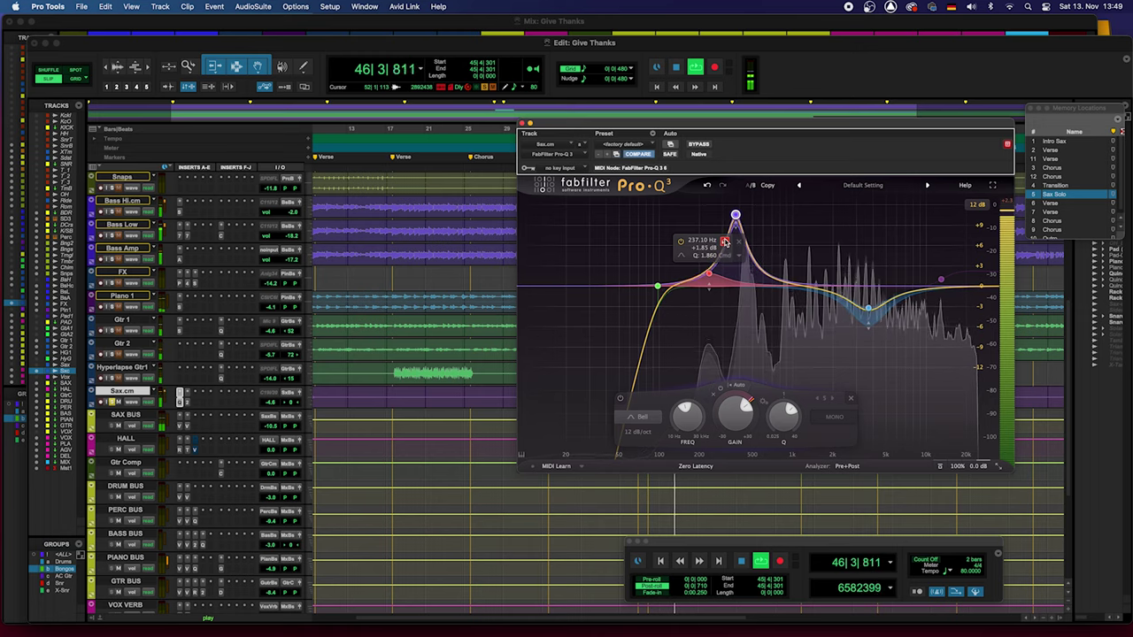
left_click(725, 241)
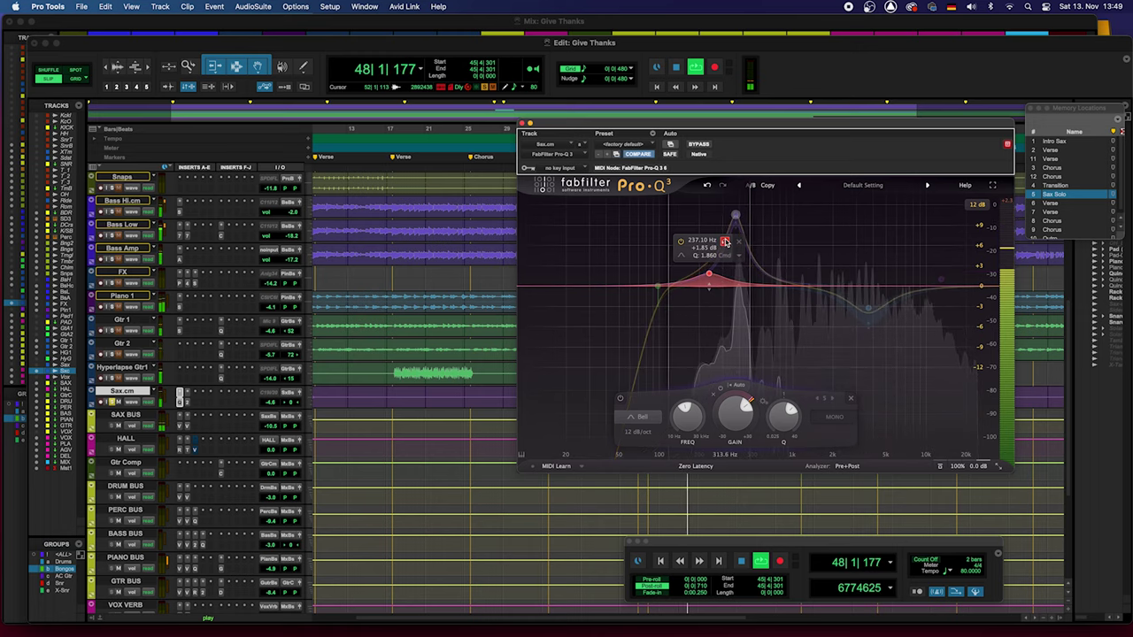
key("space")
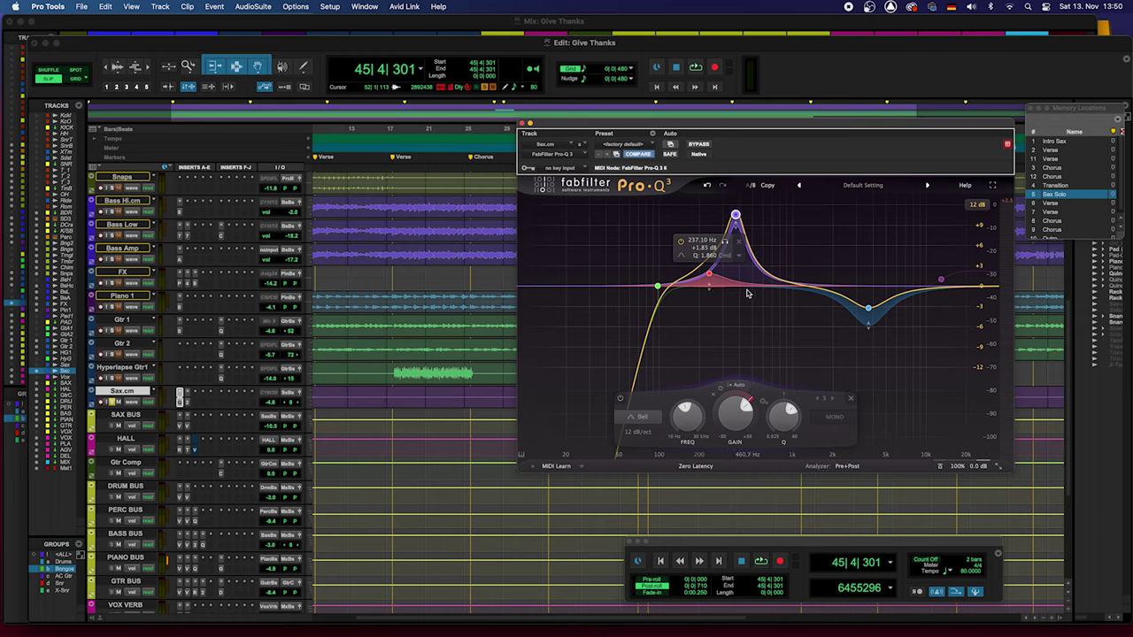
key("space")
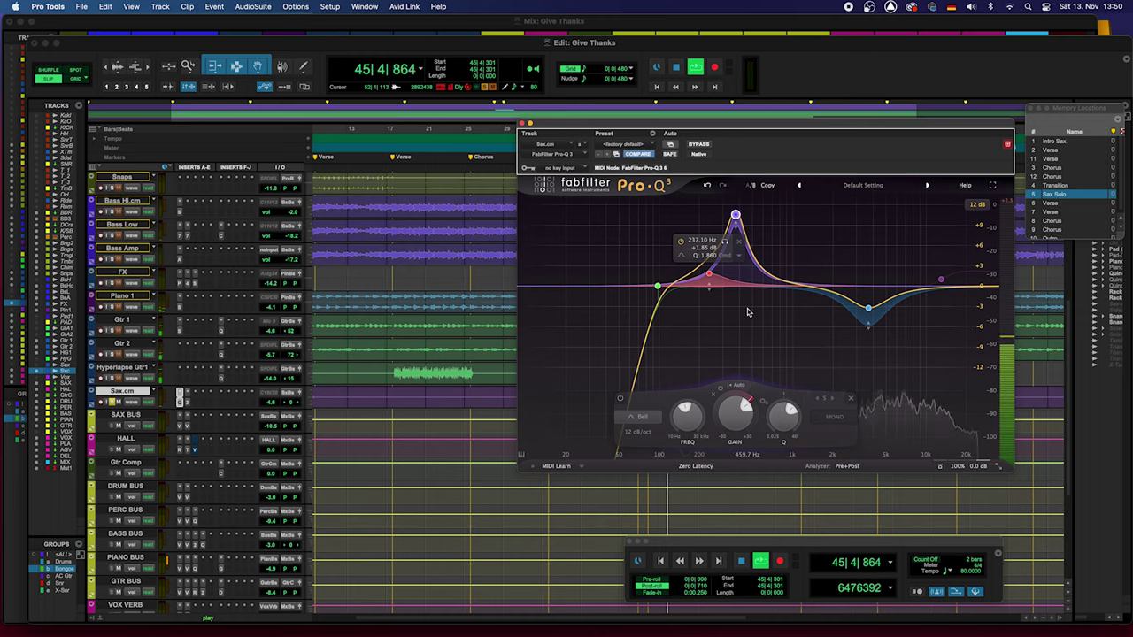
left_click(751, 248)
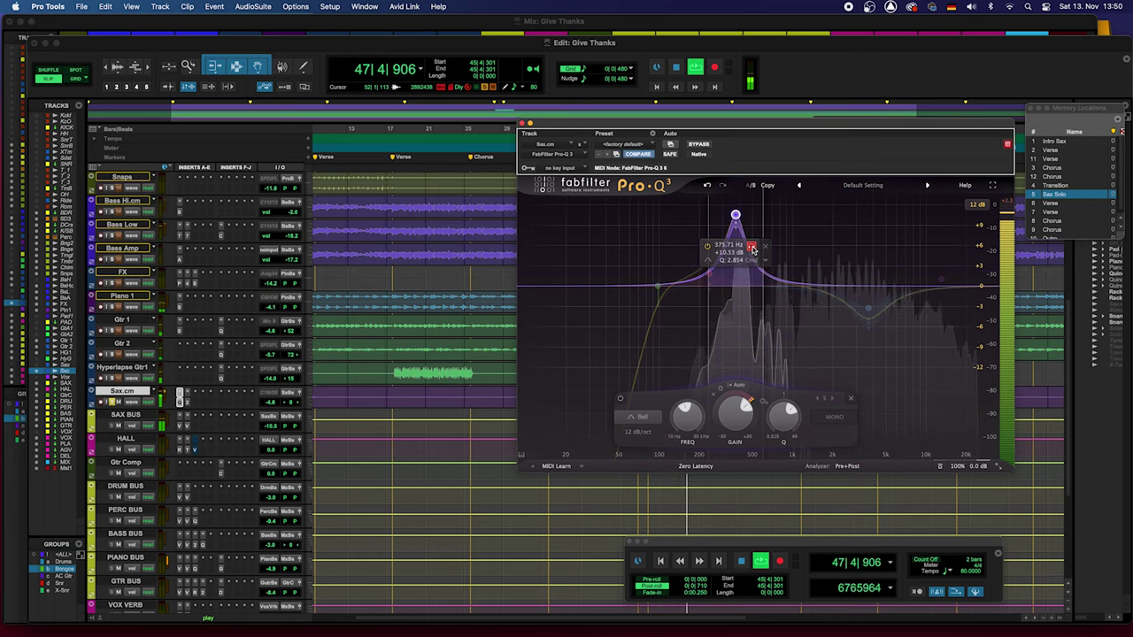
left_click(751, 248)
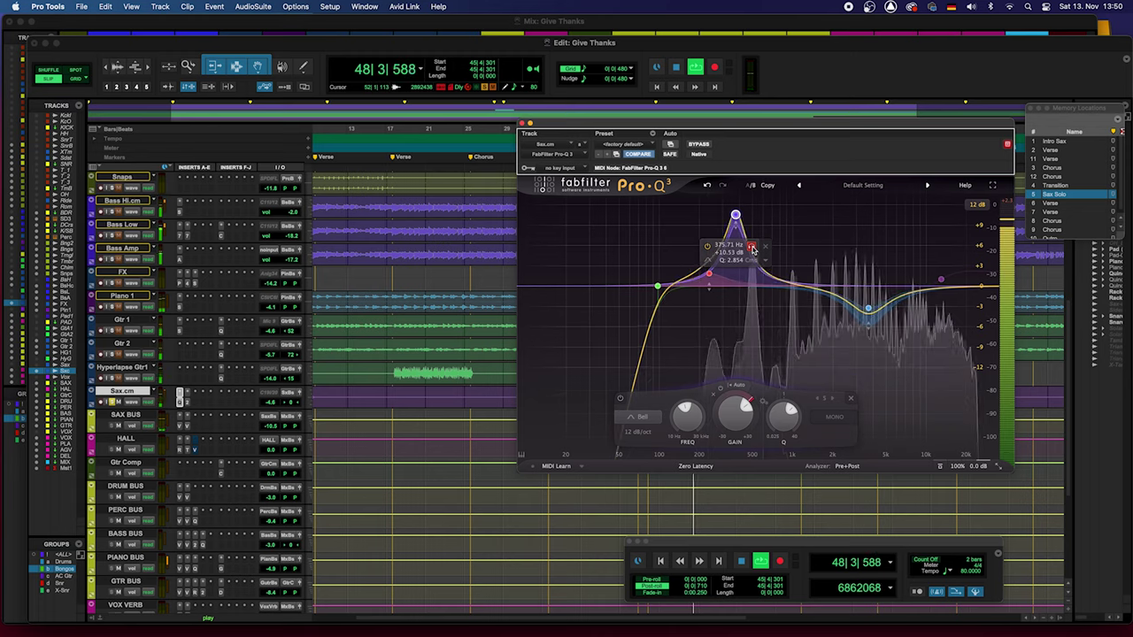
key("space")
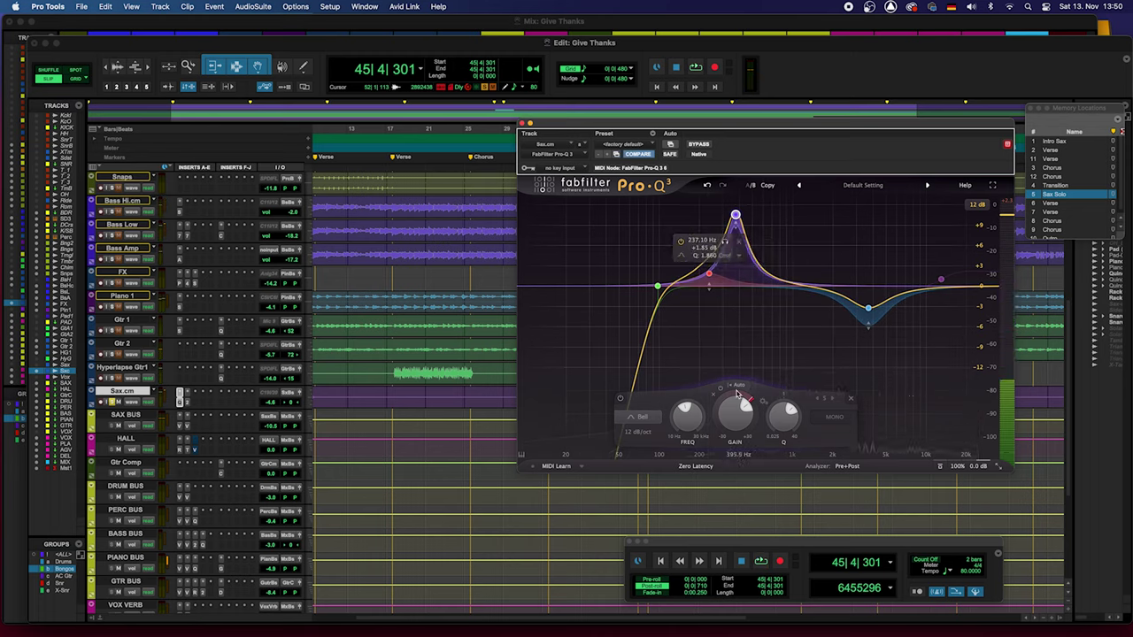
Set the 375.71 Hz band's gain to -2.94 dB and play back the sax with the cut.
mouse_move(734, 413)
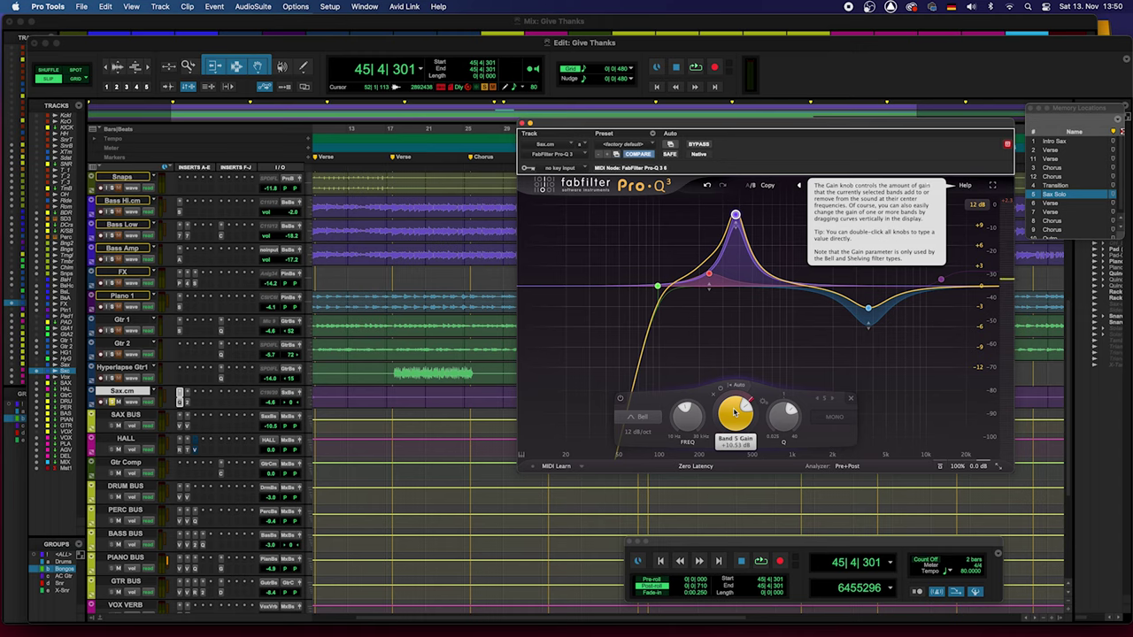
left_click_drag(735, 413, 718, 503)
mouse_move(754, 337)
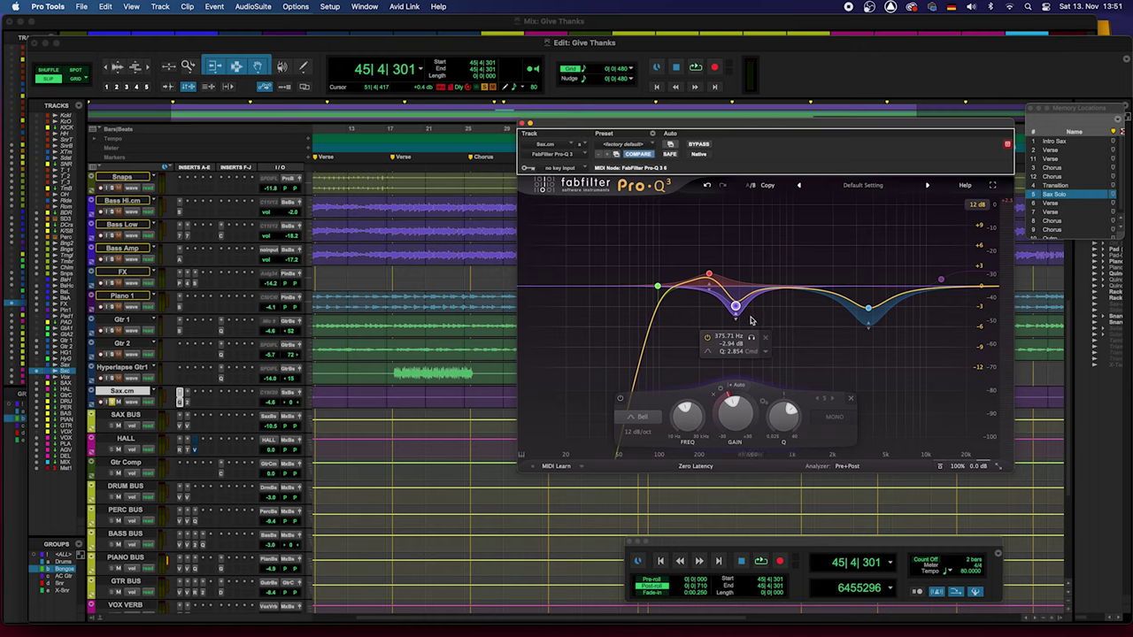
key("space")
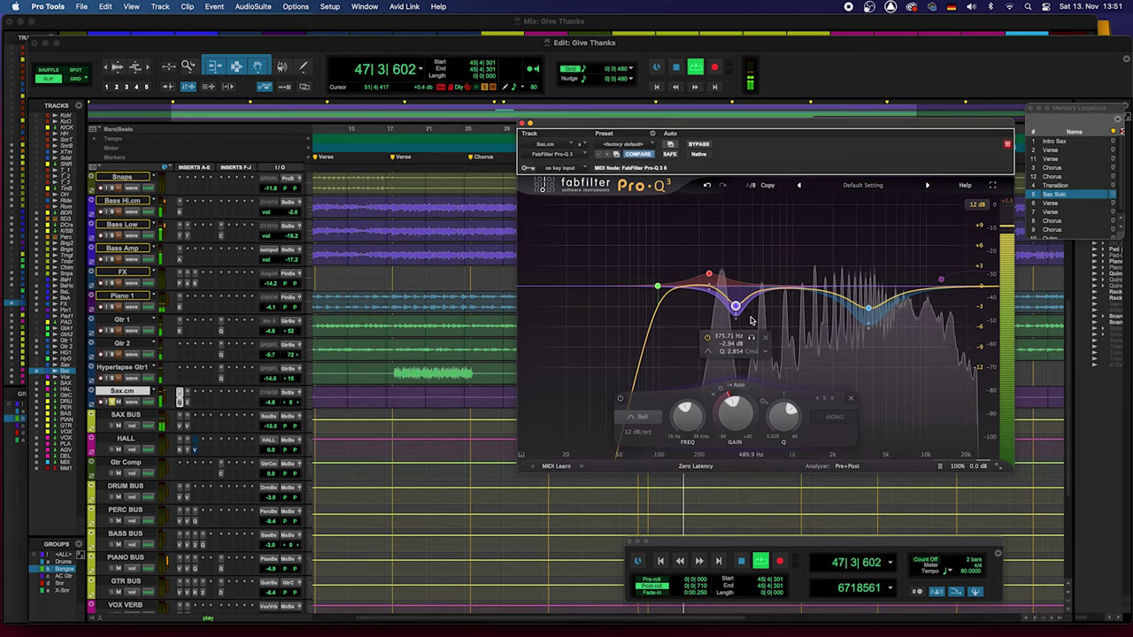
key("space")
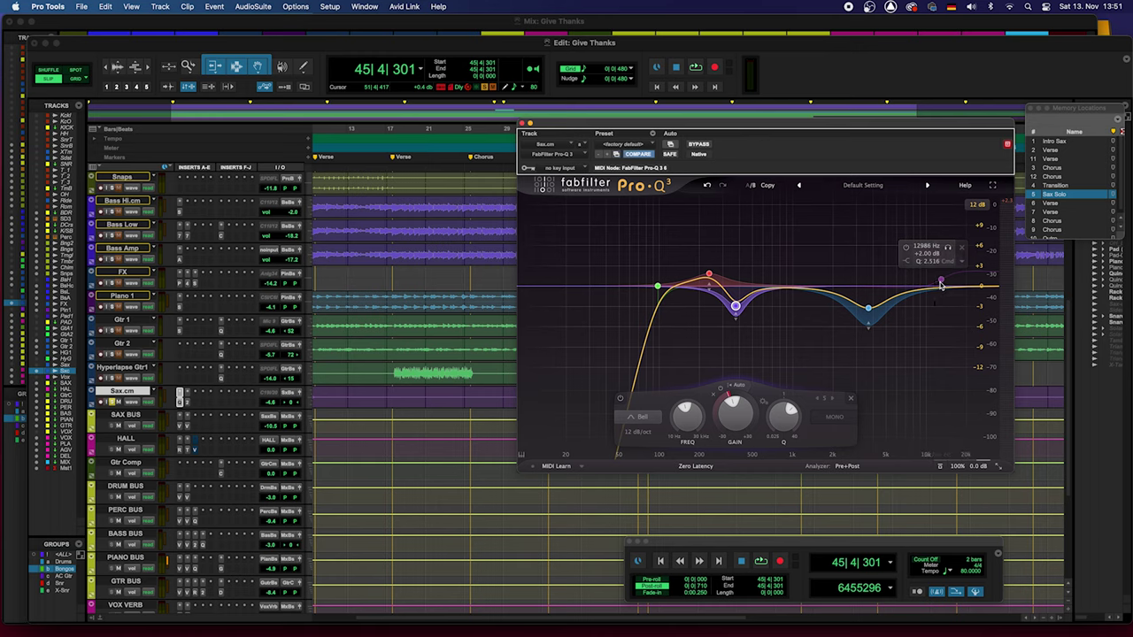
Enable the 12986 Hz high shelf and add a narrow bell at 2113.4 Hz with -2.55 dB gain and Q 10.43.
left_click(942, 281)
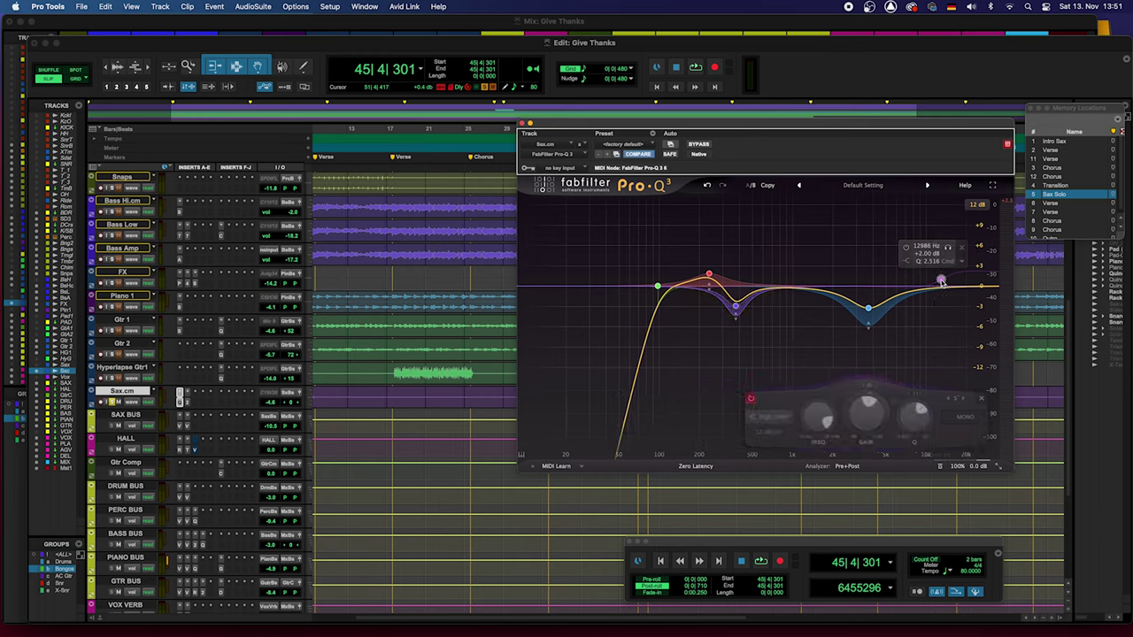
left_click(907, 251)
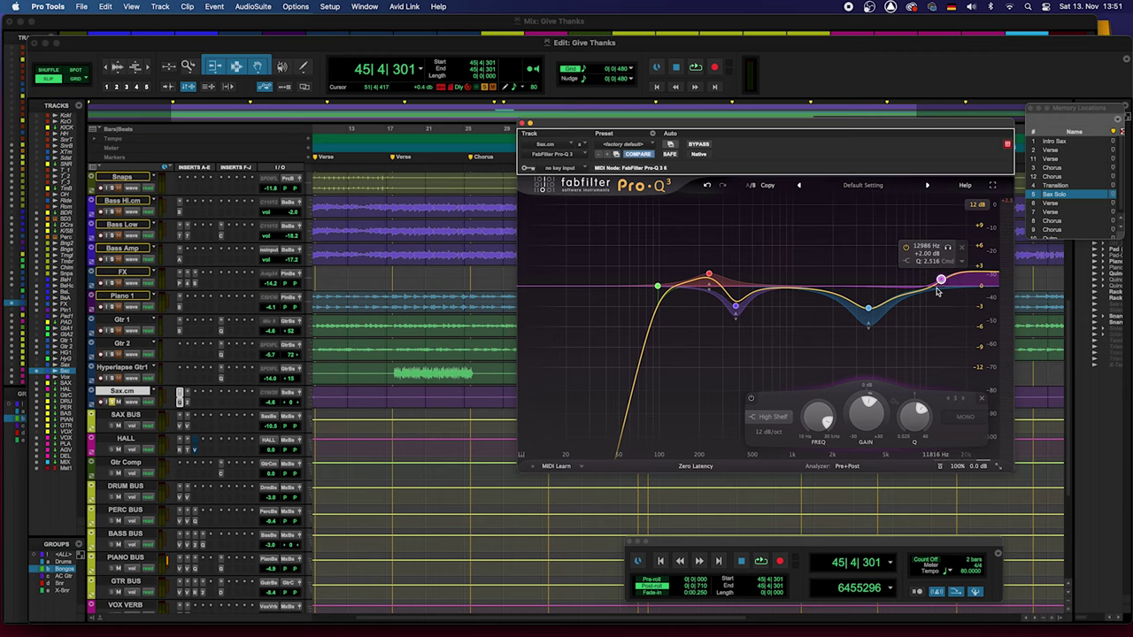
left_click_drag(835, 289, 835, 319)
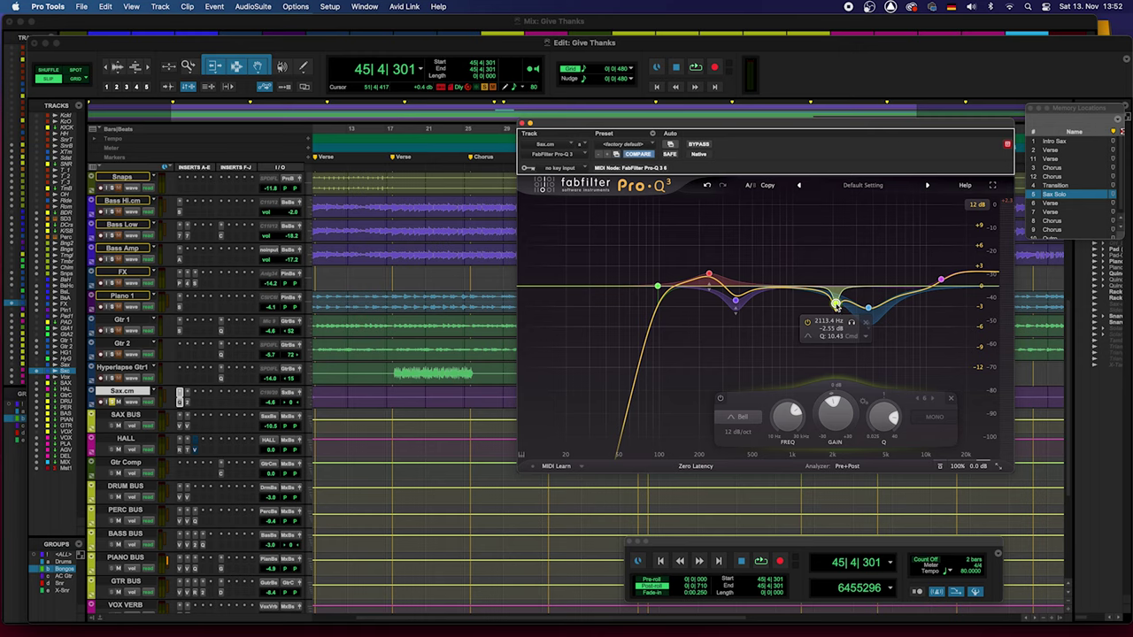
Boost the 2113.4 Hz bell to +9.58 dB and audition it with its band solo during playback.
left_click_drag(829, 421, 823, 346)
key("space")
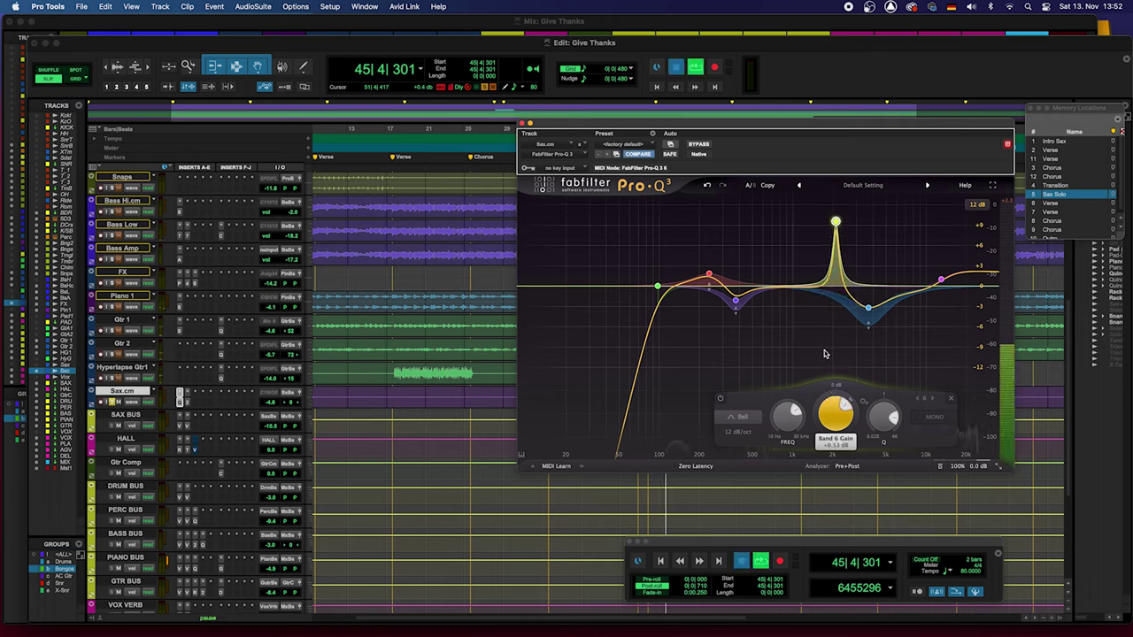
left_click(852, 241)
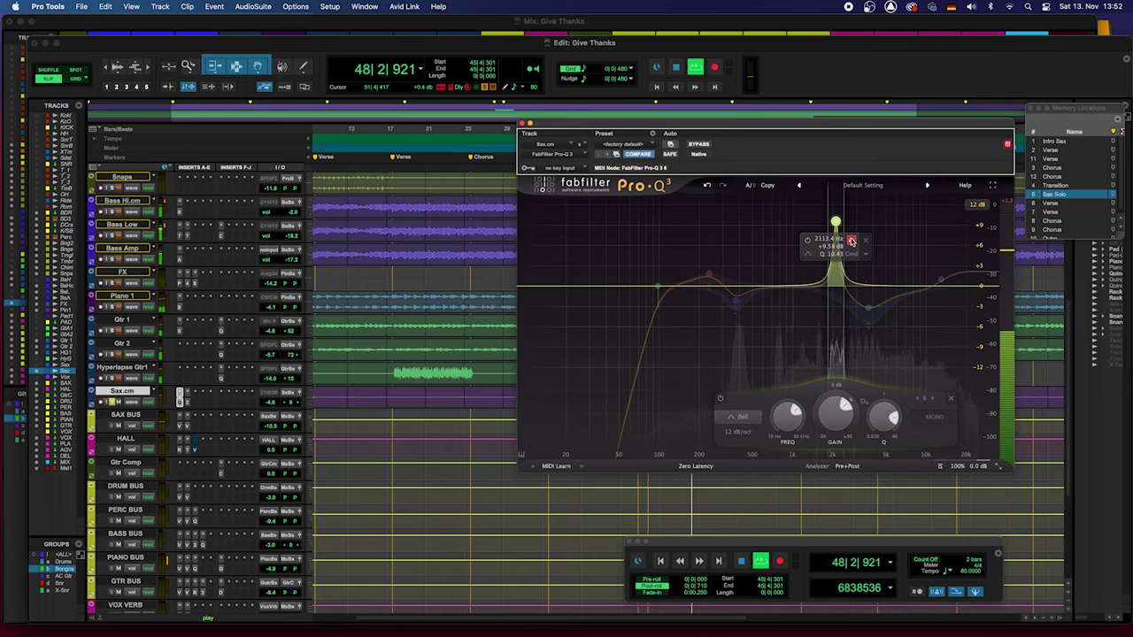
left_click(851, 241)
key("space")
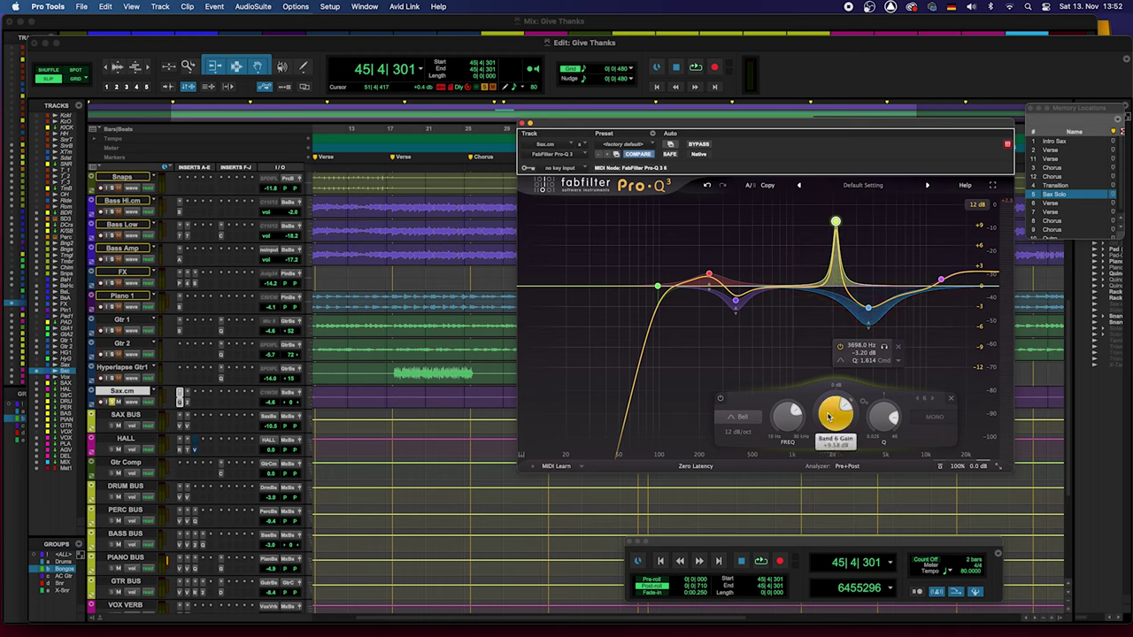
Set the 2113.4 Hz bell's gain to -2.37 dB and play back the sax with it.
left_click_drag(831, 409, 825, 470)
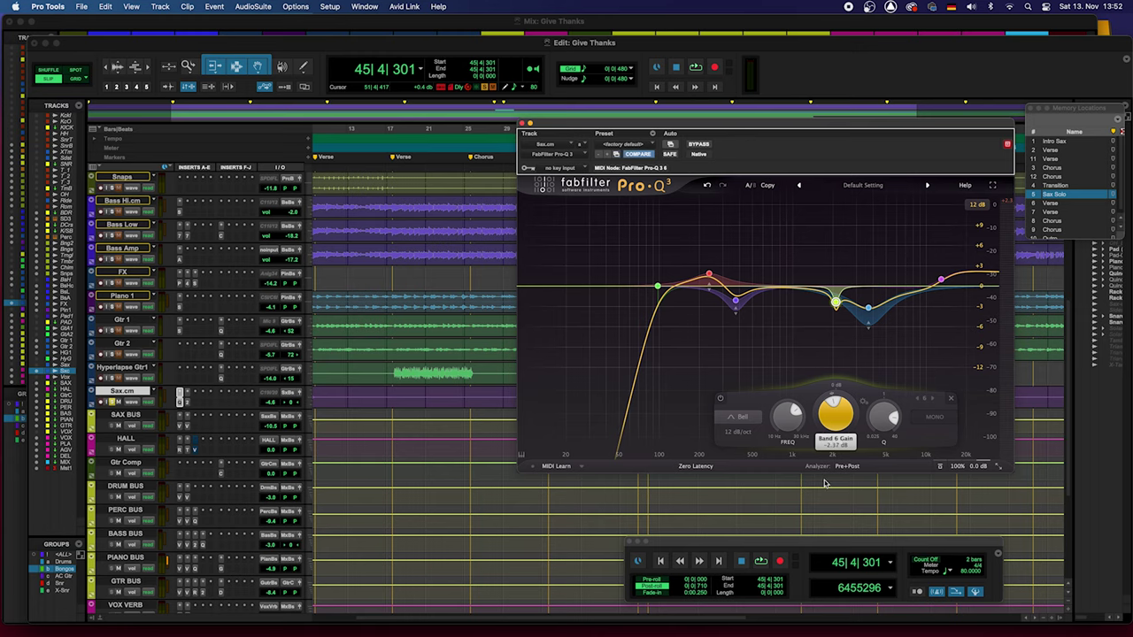
mouse_move(832, 324)
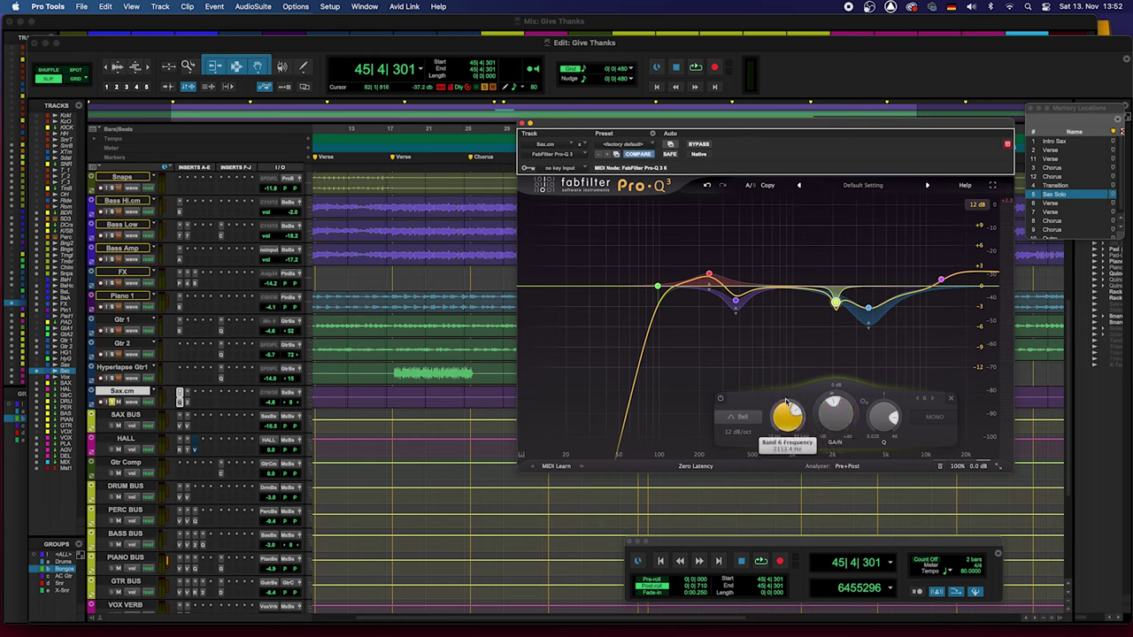
mouse_move(808, 351)
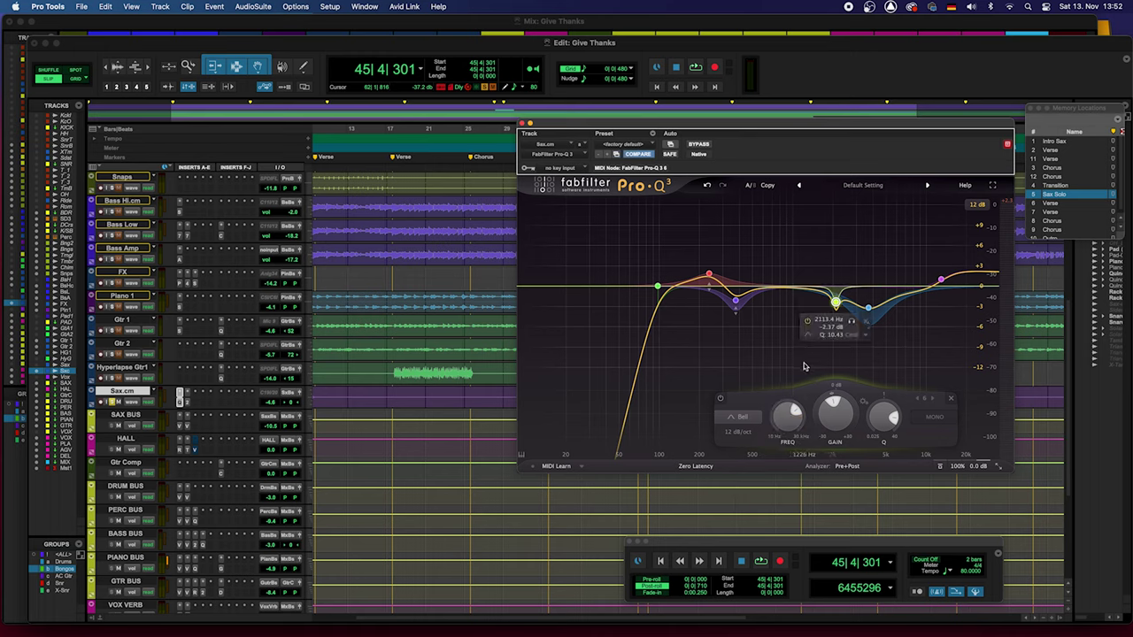
key("space")
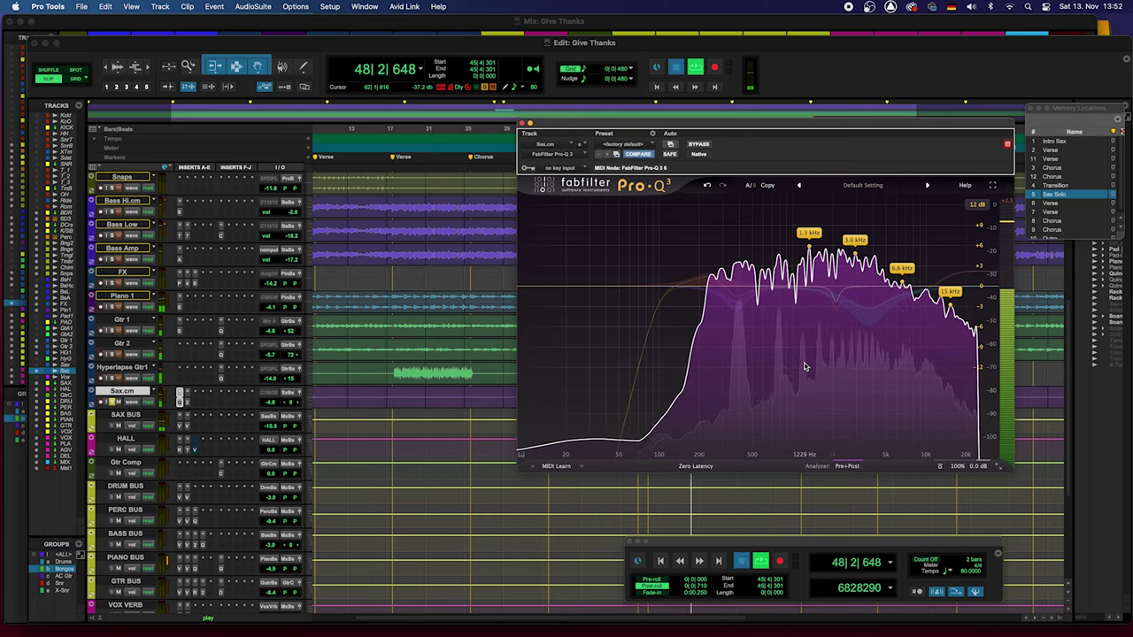
key("space")
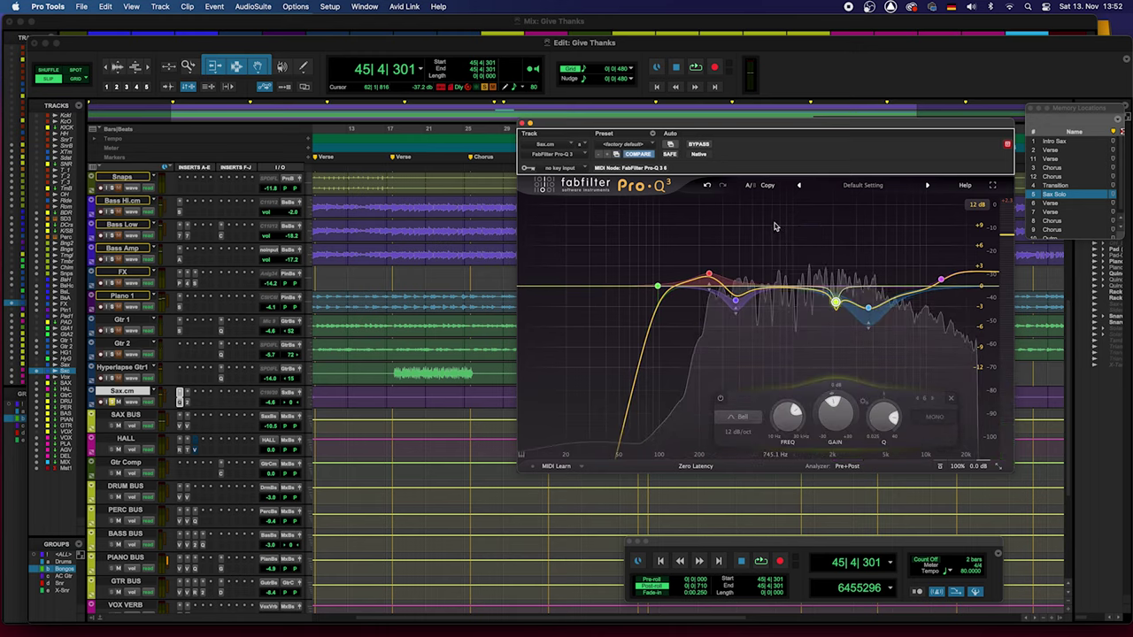
Compare the sax with the whole Pro-Q 3 bypassed and enabled during playback.
left_click(699, 144)
key("space")
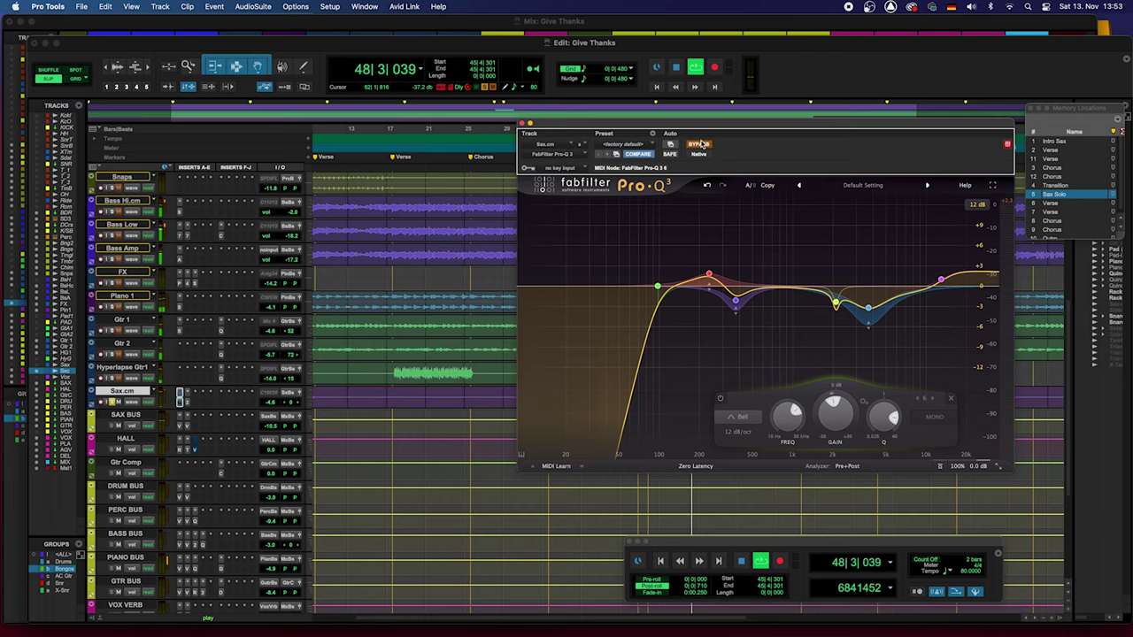
left_click(700, 143)
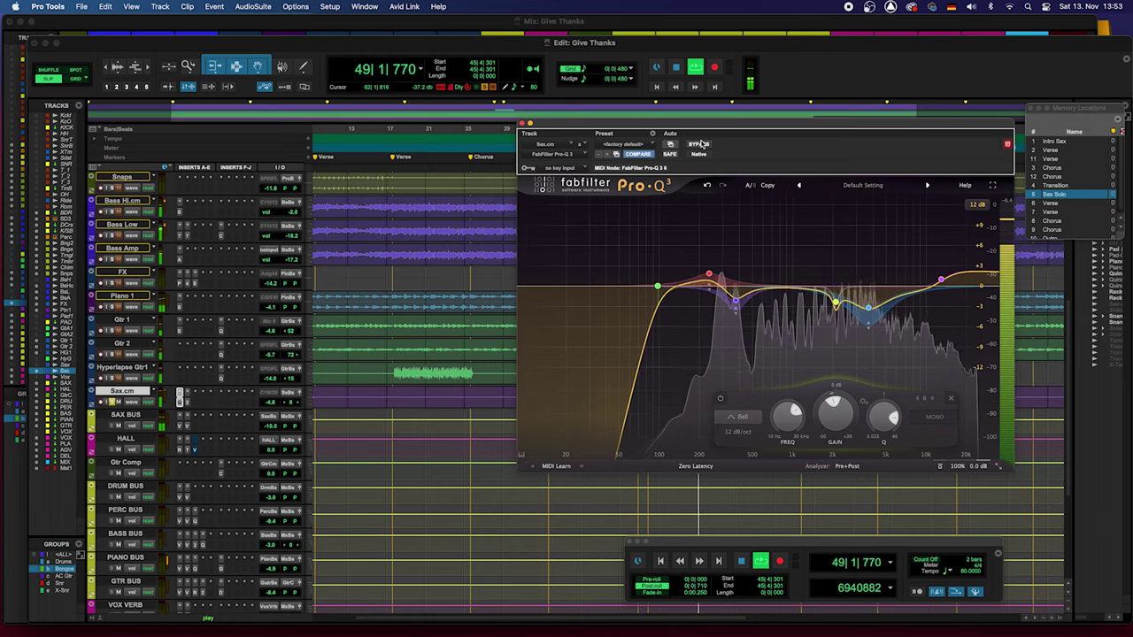
key("space")
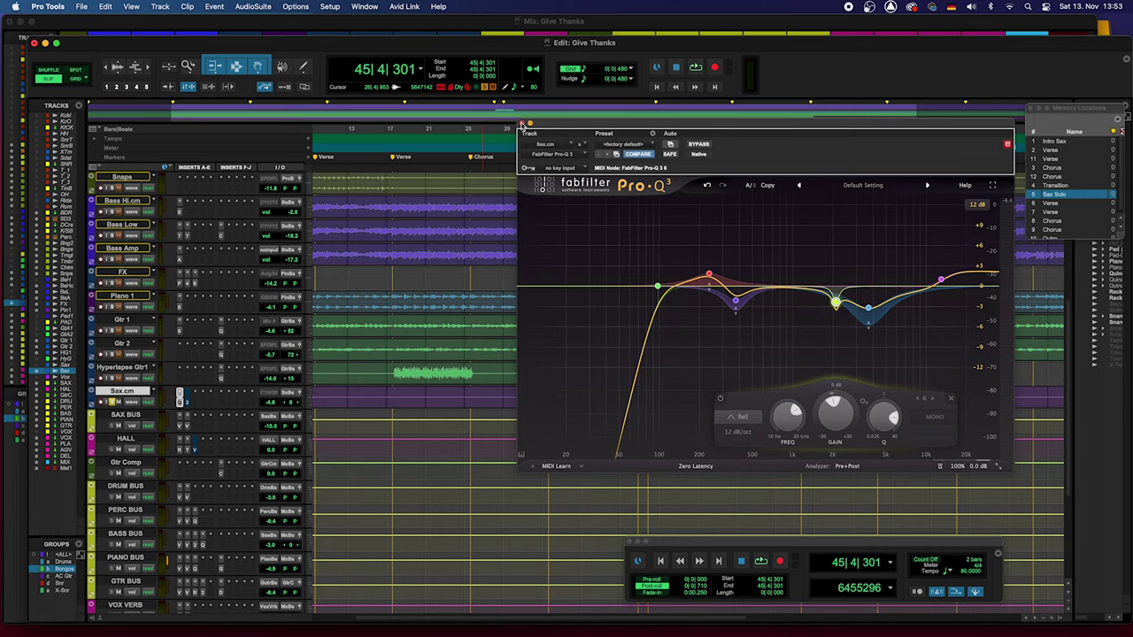
Close the Pro-Q 3 and open the CLA-2A compressor on the Sax.cm track from the Mix window.
left_click(521, 123)
left_click(580, 21)
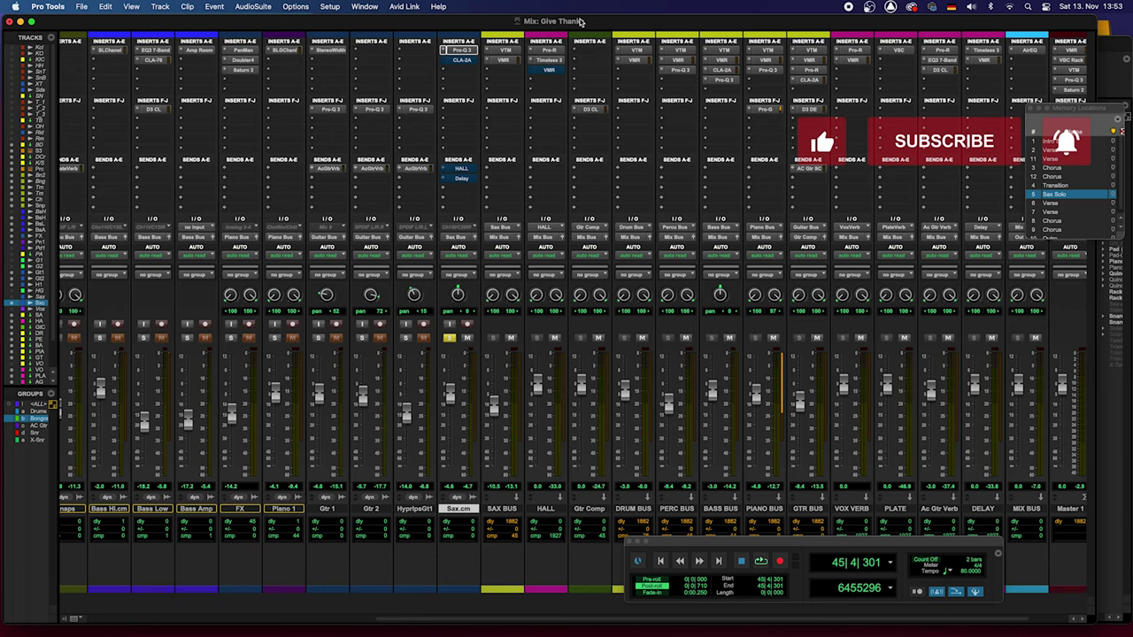
left_click(460, 59)
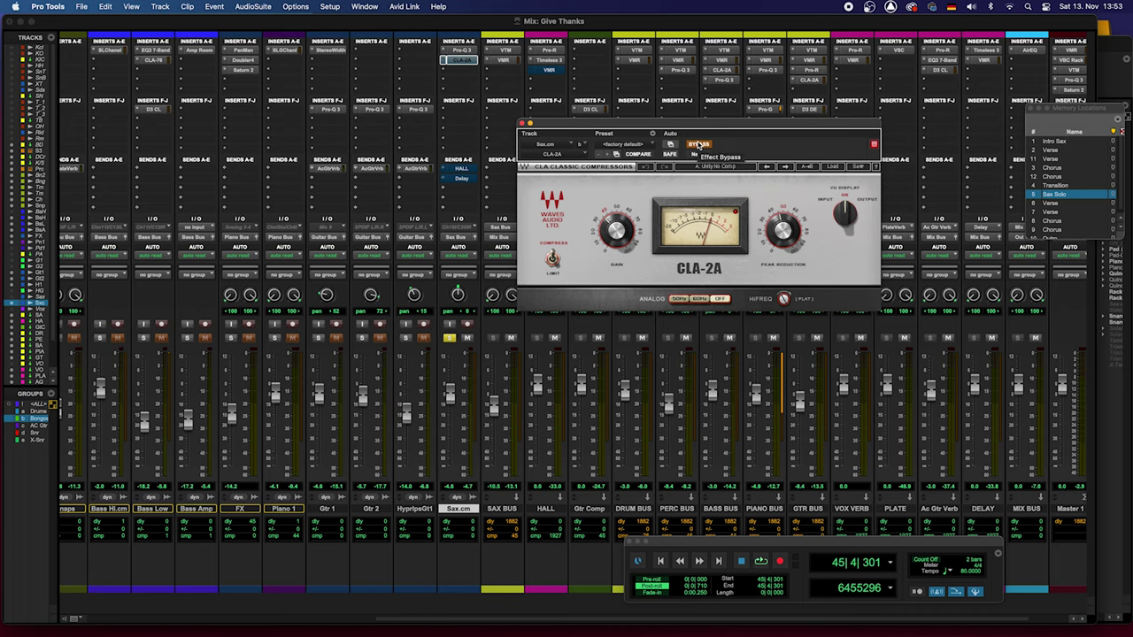
Enable the CLA-2A on the Sax.cm track and play back the soloed sax with the compressor active.
left_click(700, 144)
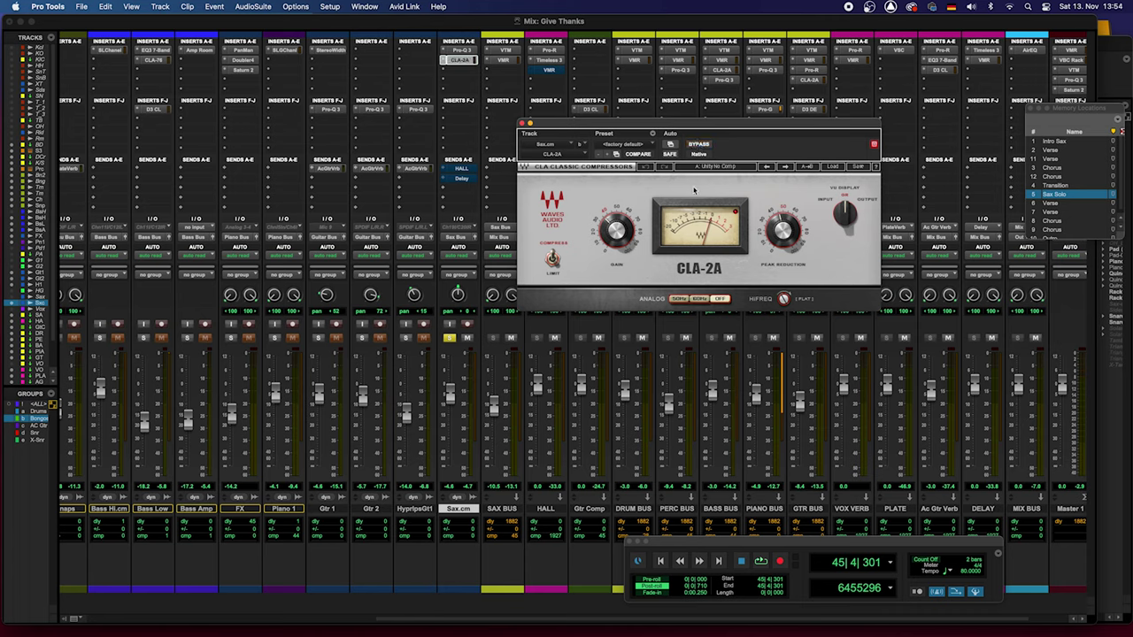
key("space")
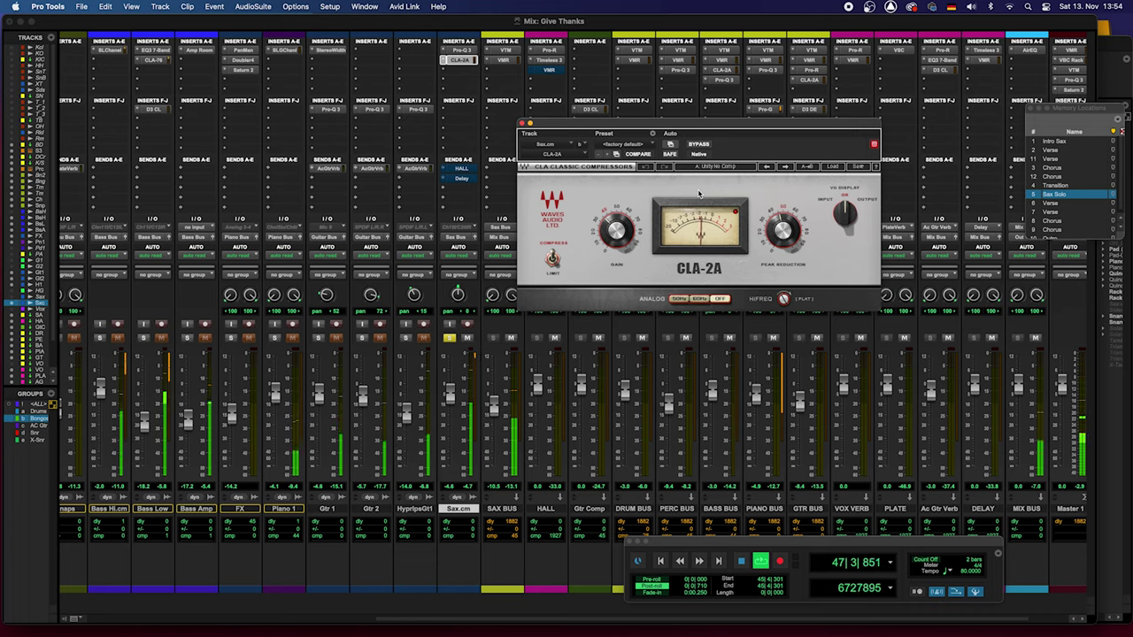
key("space")
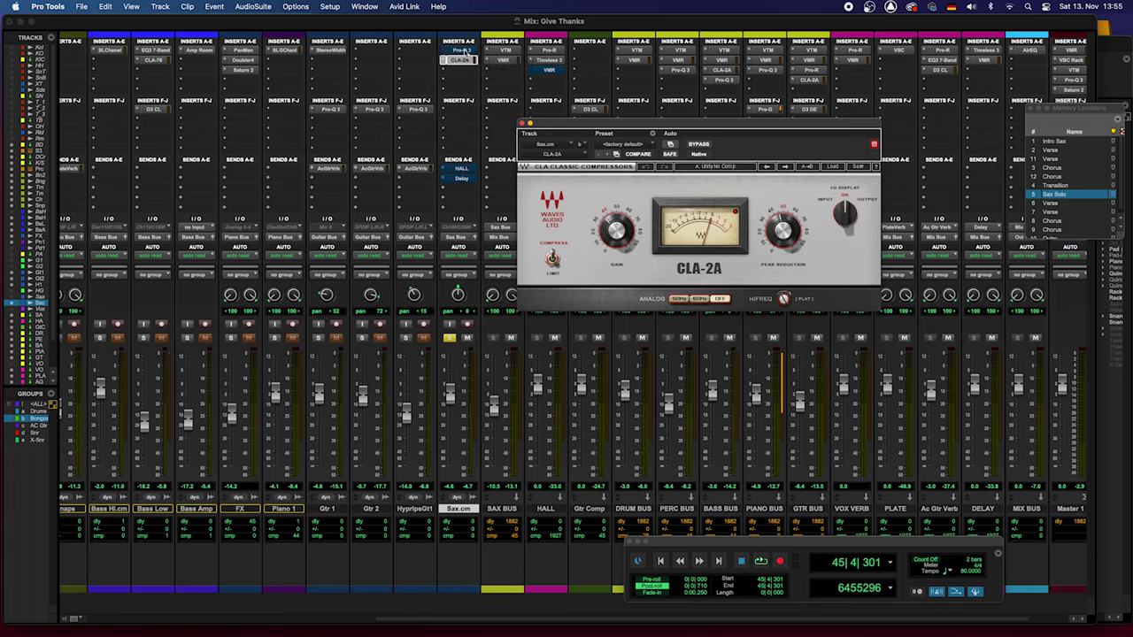
Audition the sax with the Pro-Q 3 bypassed and review the Pro-Q 3 and CLA-2A windows on Sax.cm.
key("space")
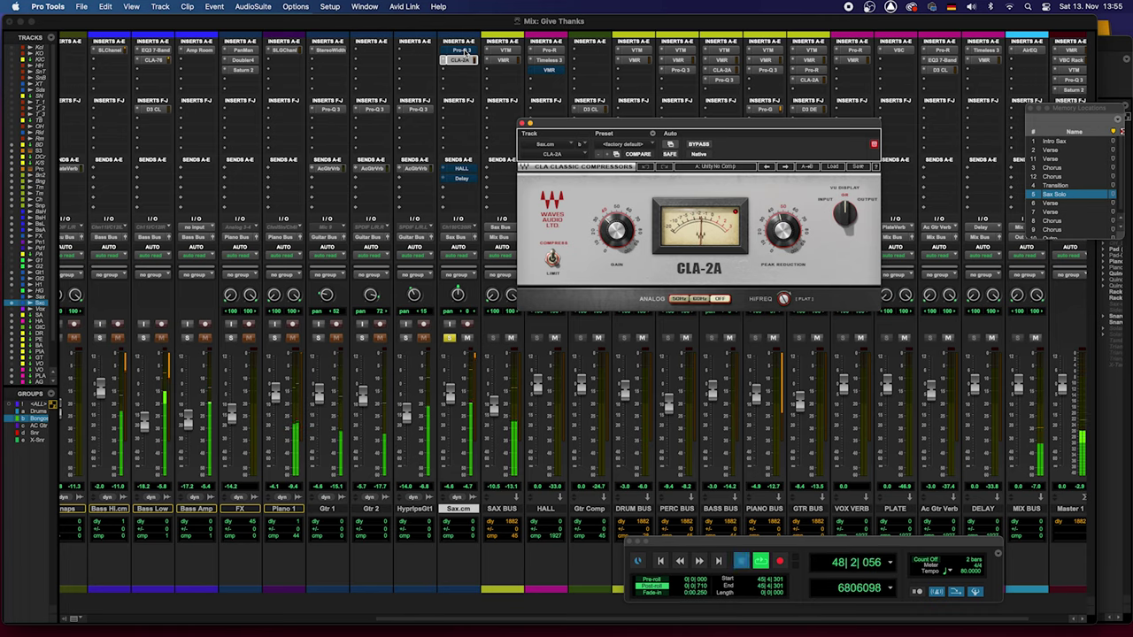
key("space")
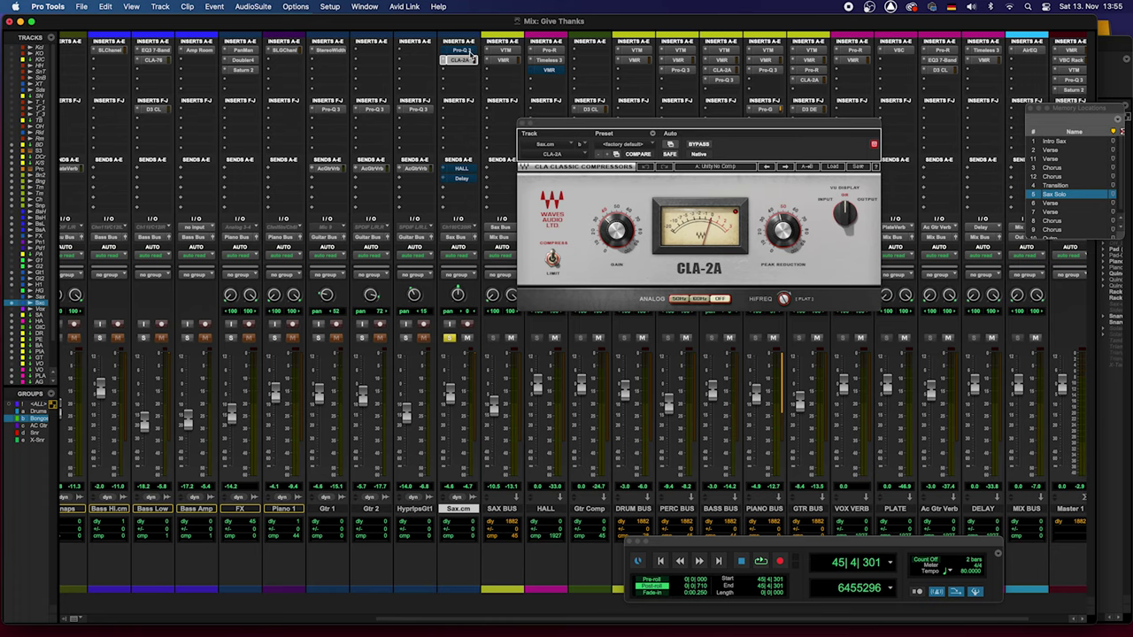
left_click(462, 50)
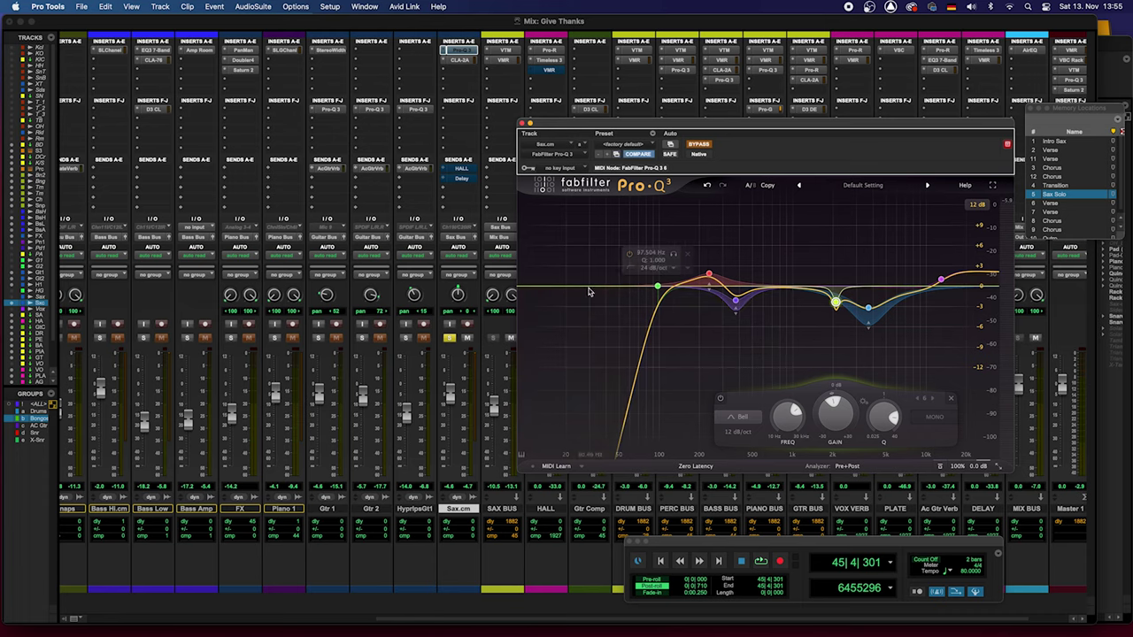
left_click(461, 59)
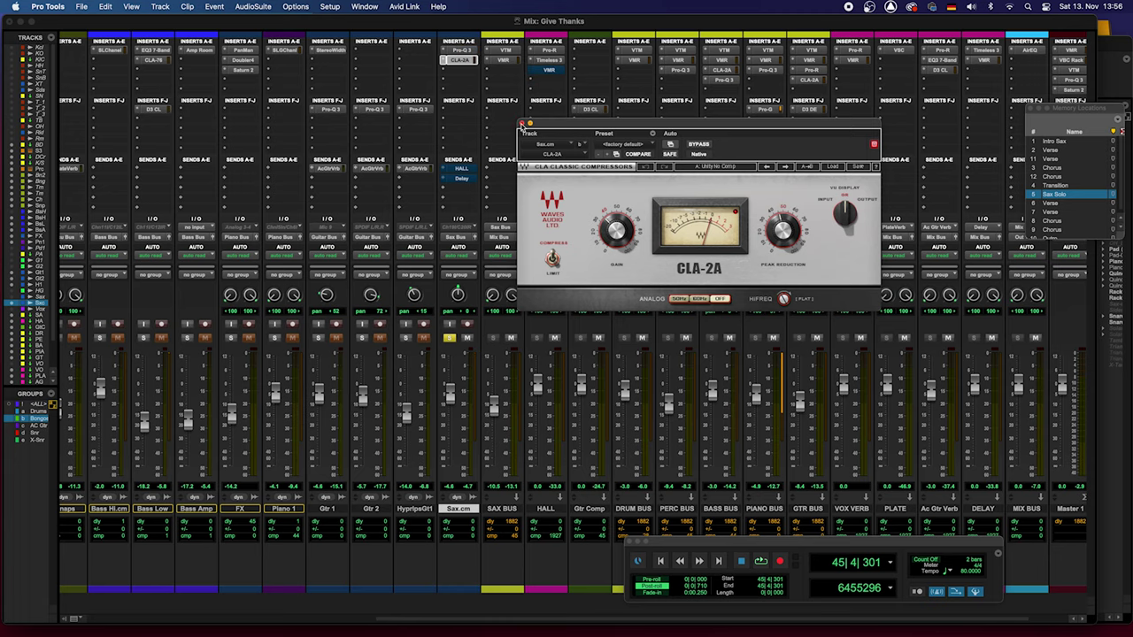
left_click(521, 123)
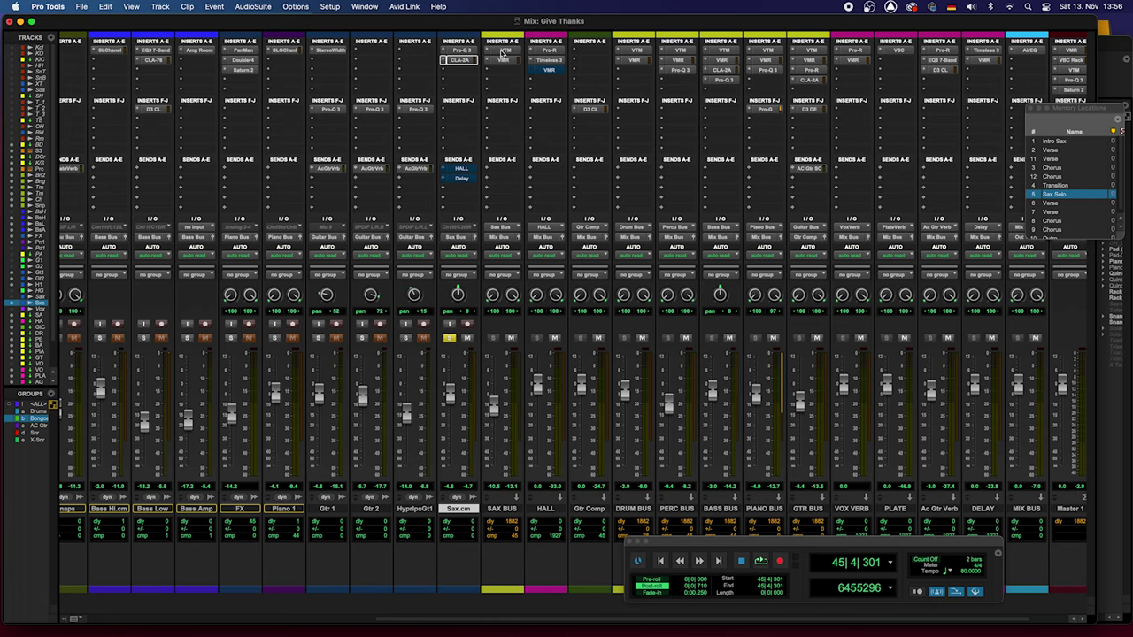
Inspect the SAX BUS's Virtual Tape Machines and the FG-S equalizer bands in its Virtual Mix Rack.
left_click(502, 52)
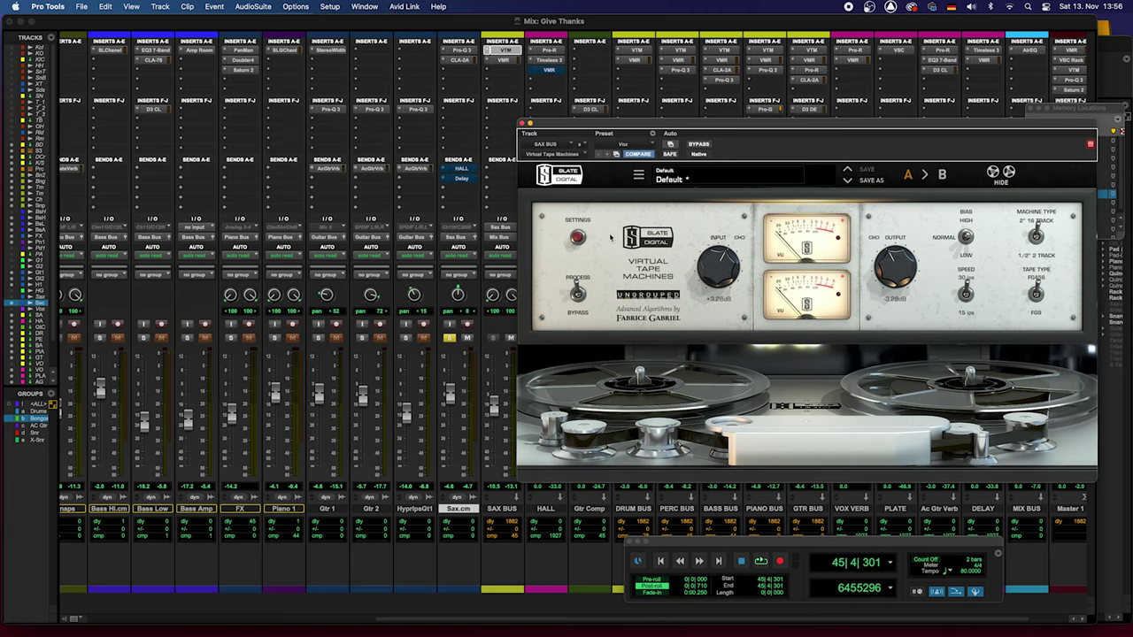
left_click(524, 123)
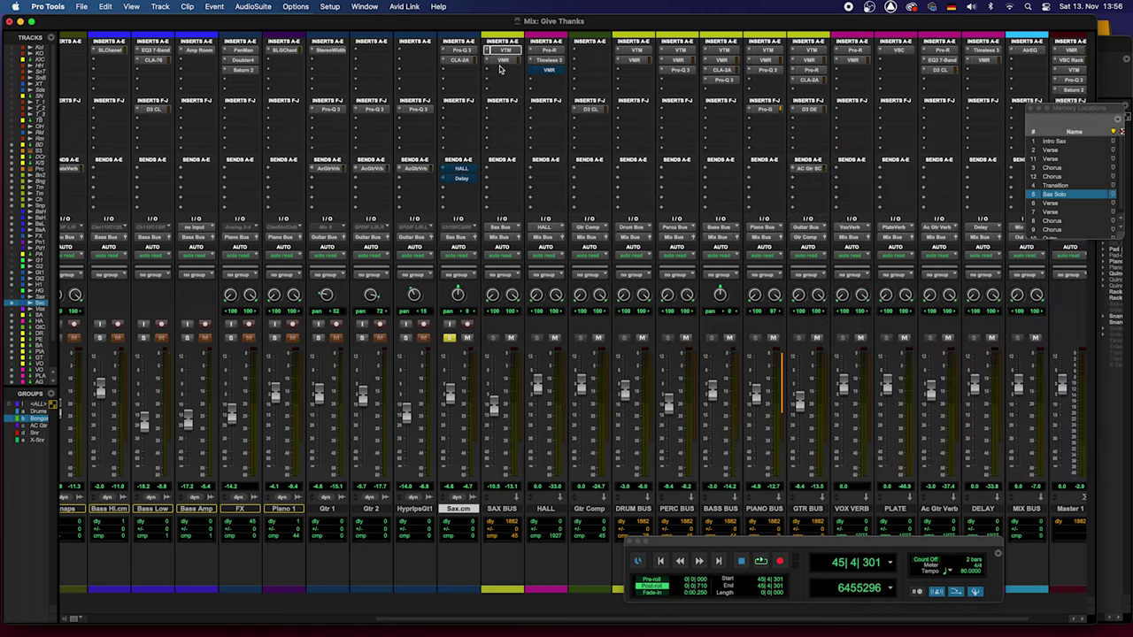
left_click(501, 60)
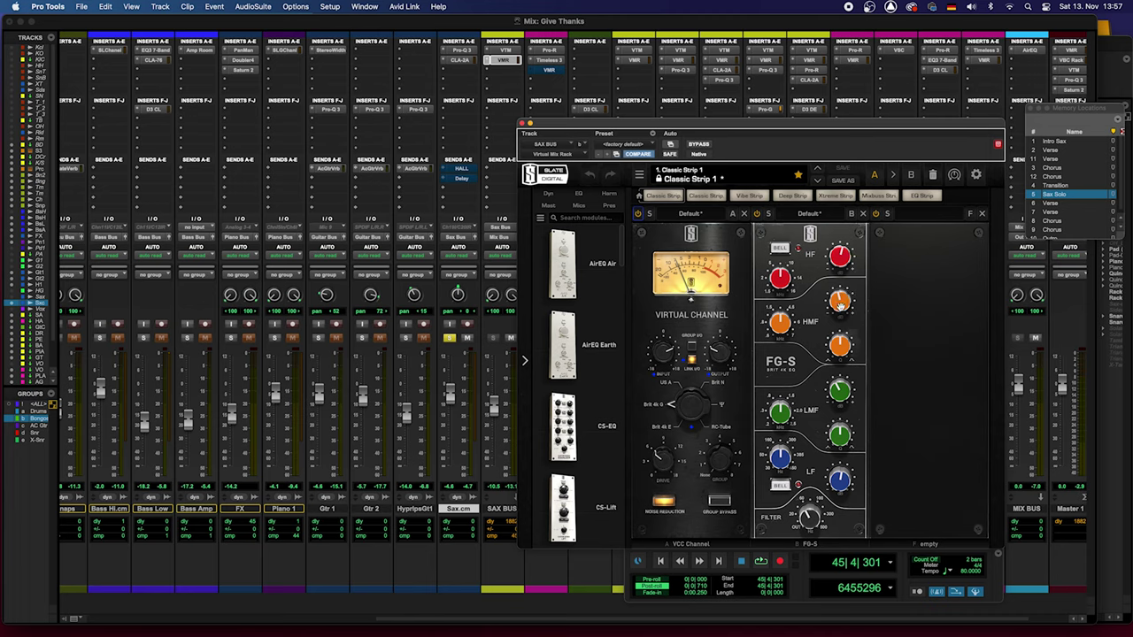
mouse_move(835, 302)
mouse_move(840, 394)
mouse_move(840, 481)
Compare the Pro-Q 3's 237.10 Hz bell on Sax.cm with the SAX BUS's FG-S equalizer and close the Virtual Mix Rack.
left_click(464, 53)
mouse_move(710, 281)
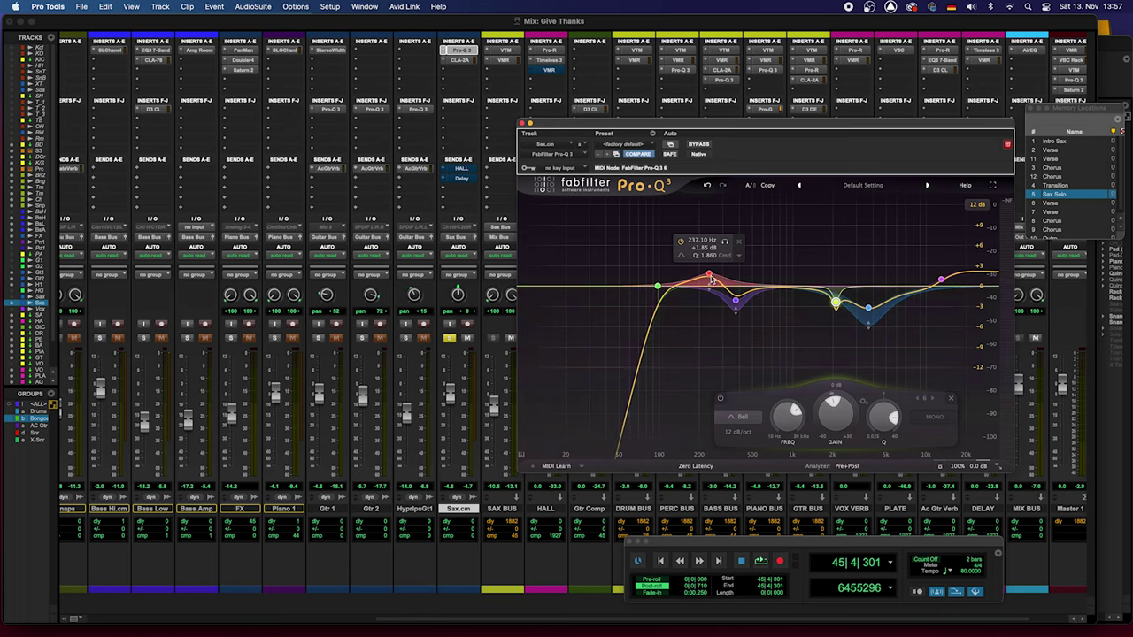
left_click(502, 60)
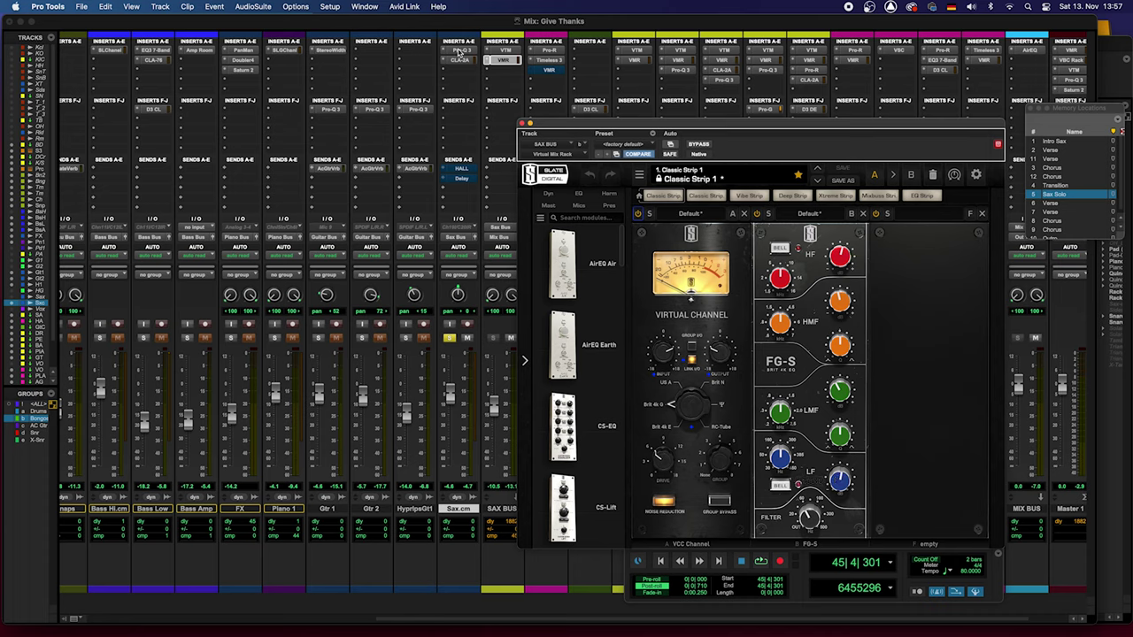
left_click(502, 61)
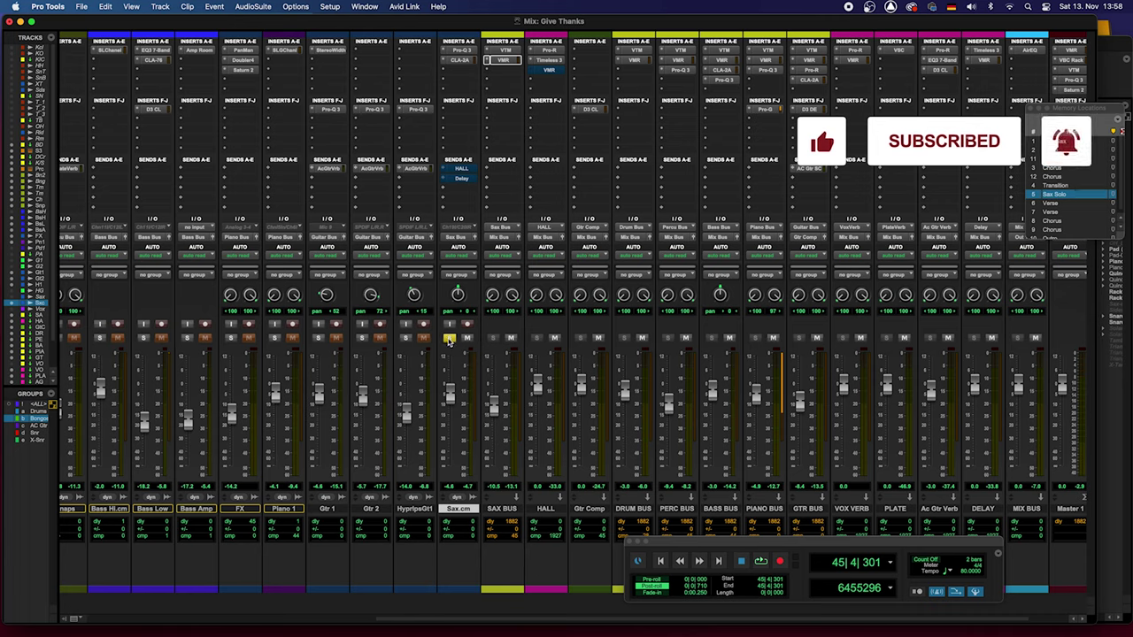
Unsolo the Sax.cm track and play the full mix from the Transition memory location.
left_click(1056, 186)
key("space")
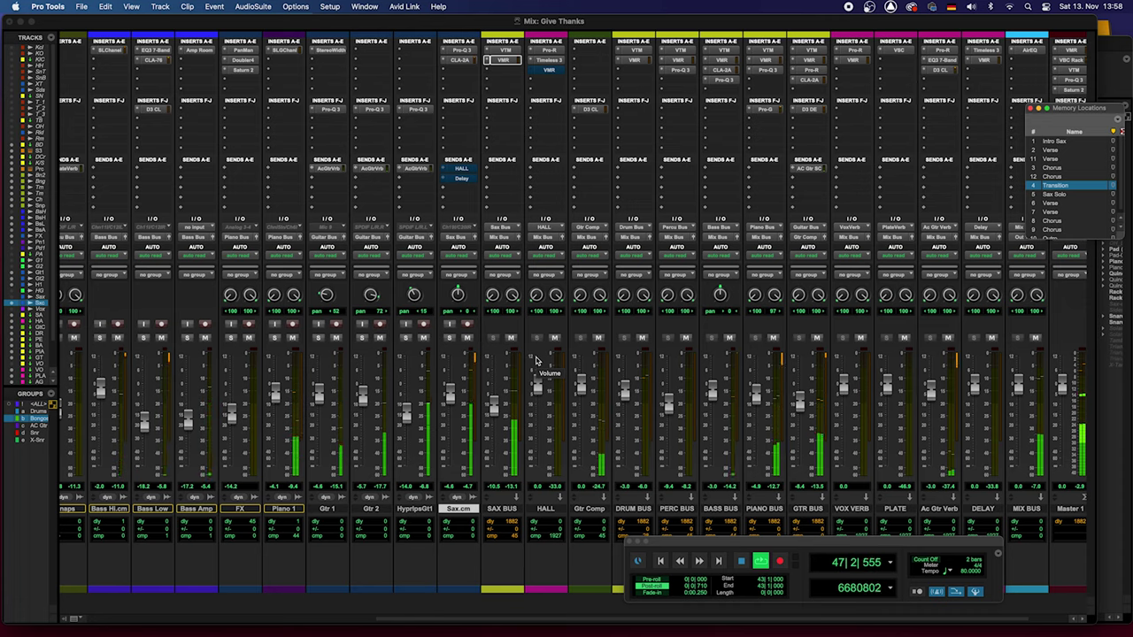
key("space")
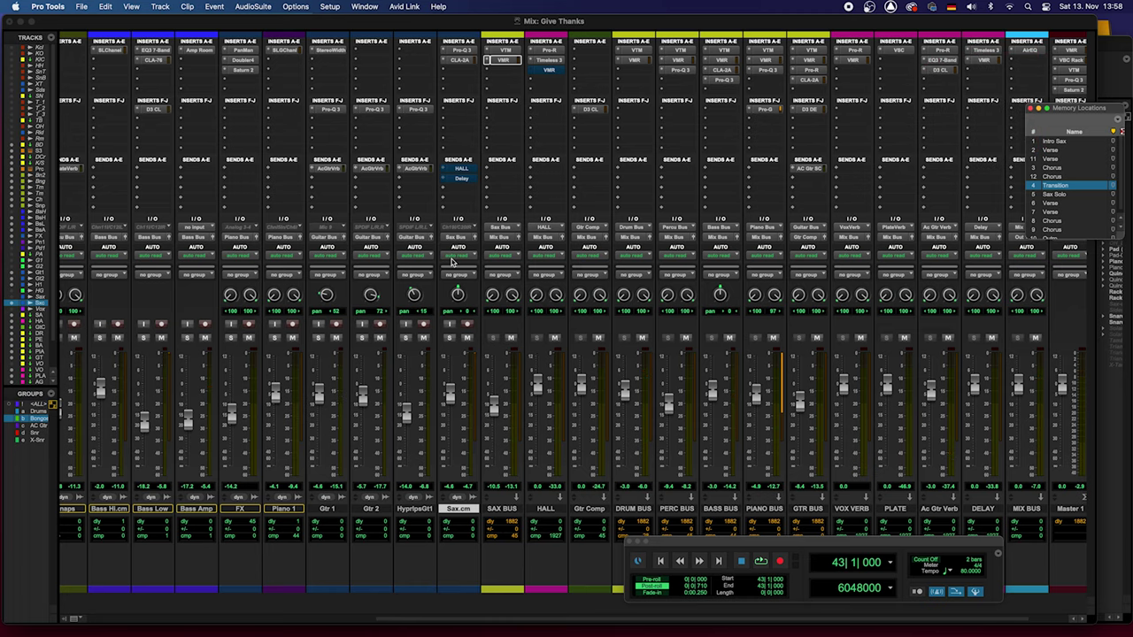
Overlay the Gtr 2 spectrum in the Sax.cm Pro-Q 3 analyzer and play back to check for frequency collisions.
left_click(465, 51)
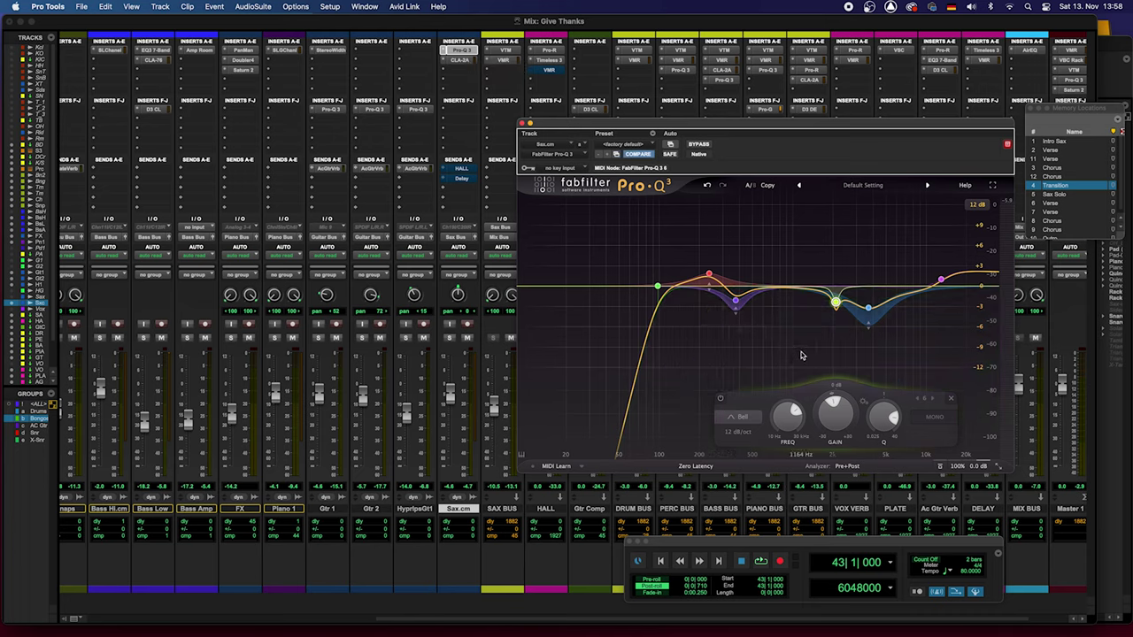
key("space")
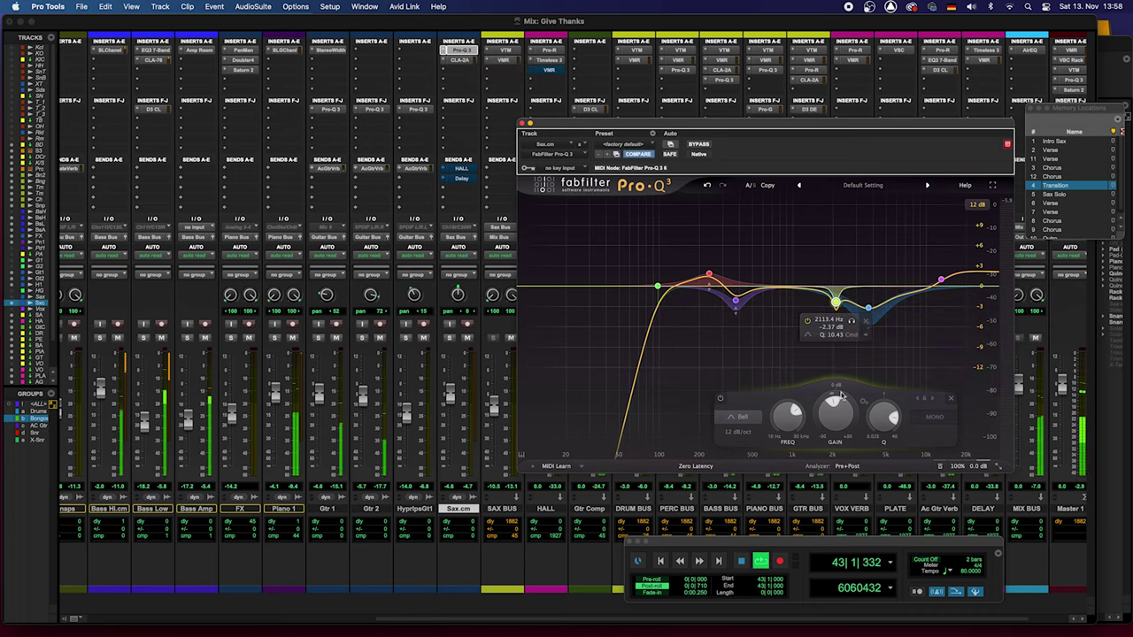
left_click(847, 465)
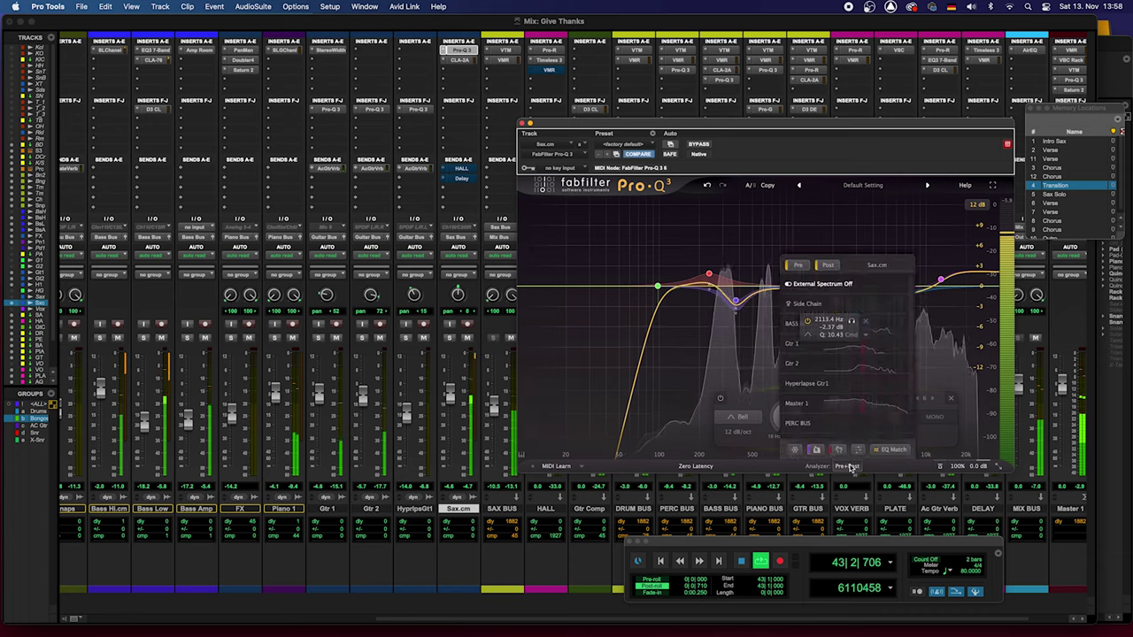
left_click(848, 363)
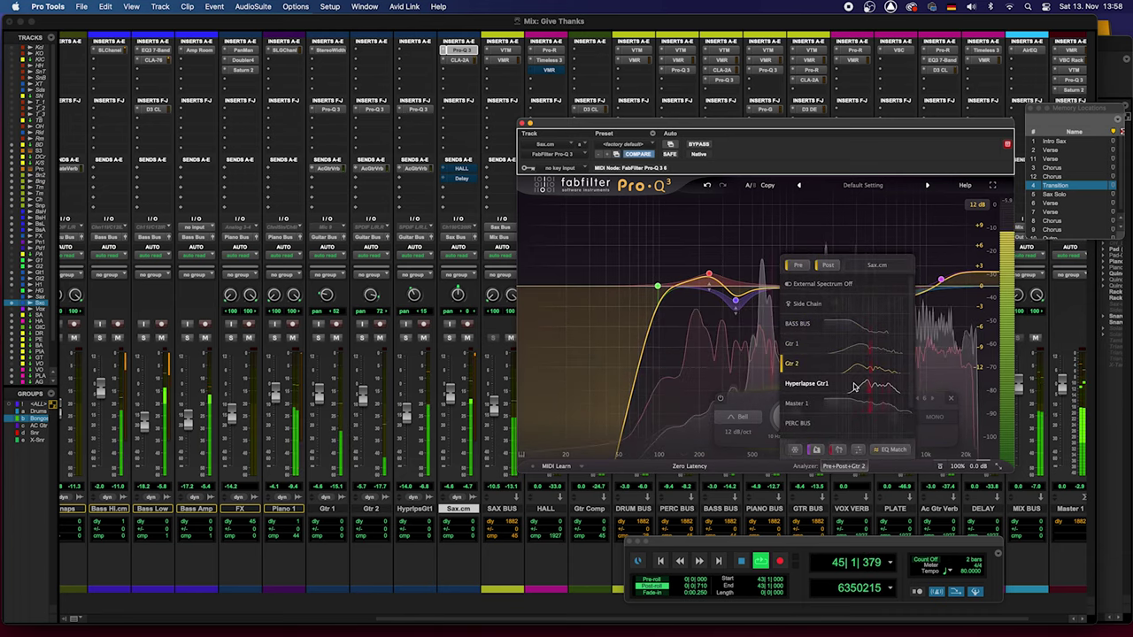
key("space")
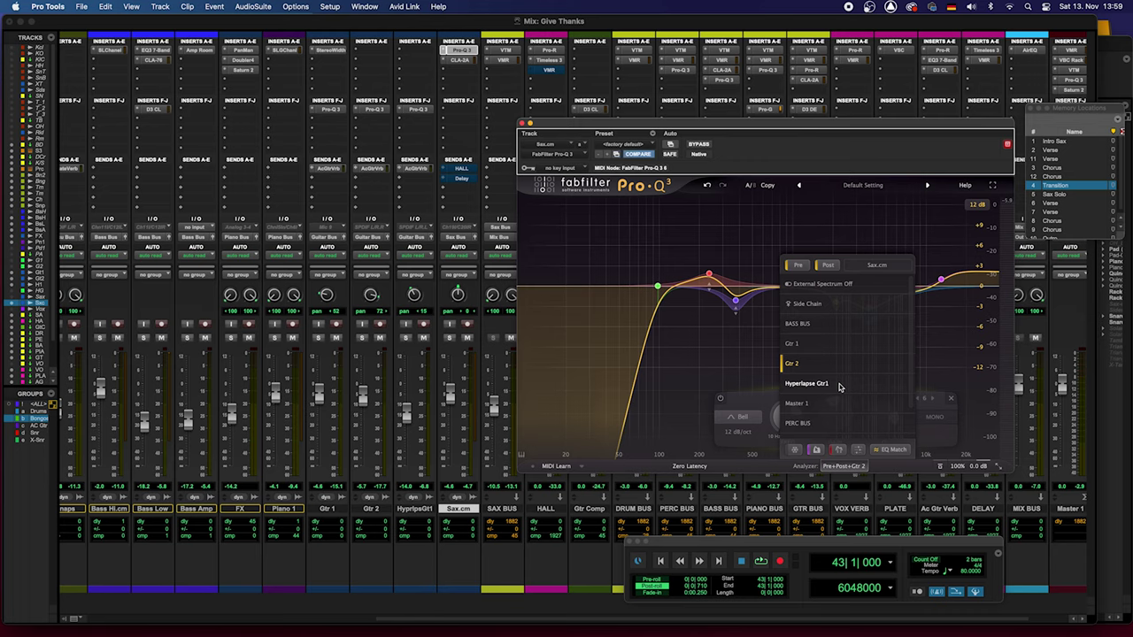
Switch the analyzer's external spectrum to Hyperlapse Gtr1 and examine its overlap with the sax during playback.
left_click(840, 387)
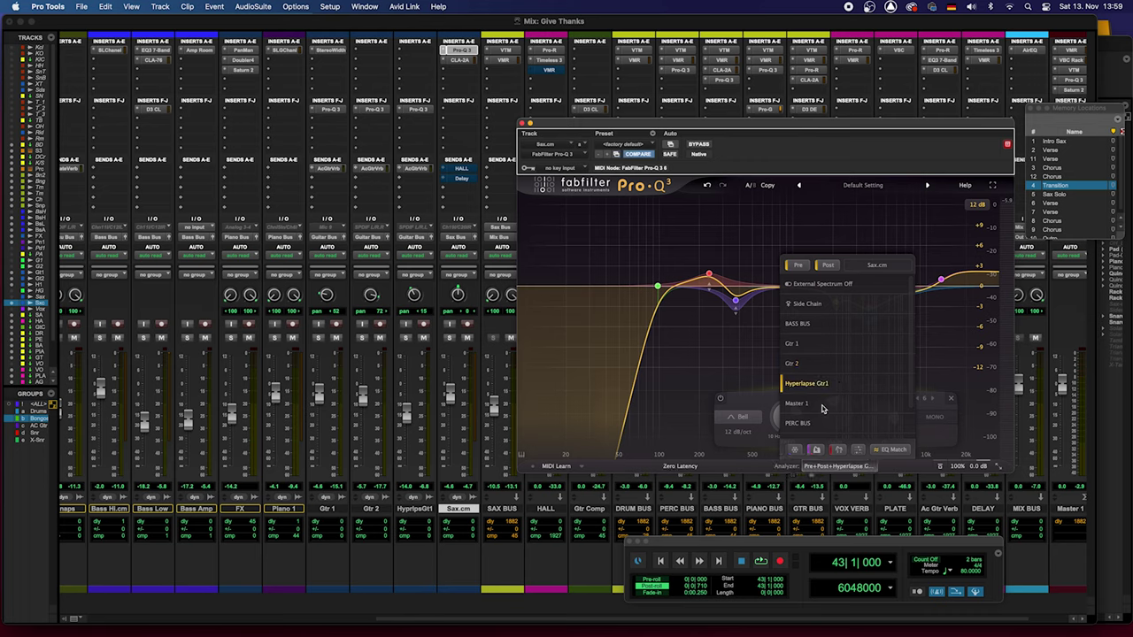
left_click(829, 468)
key("space")
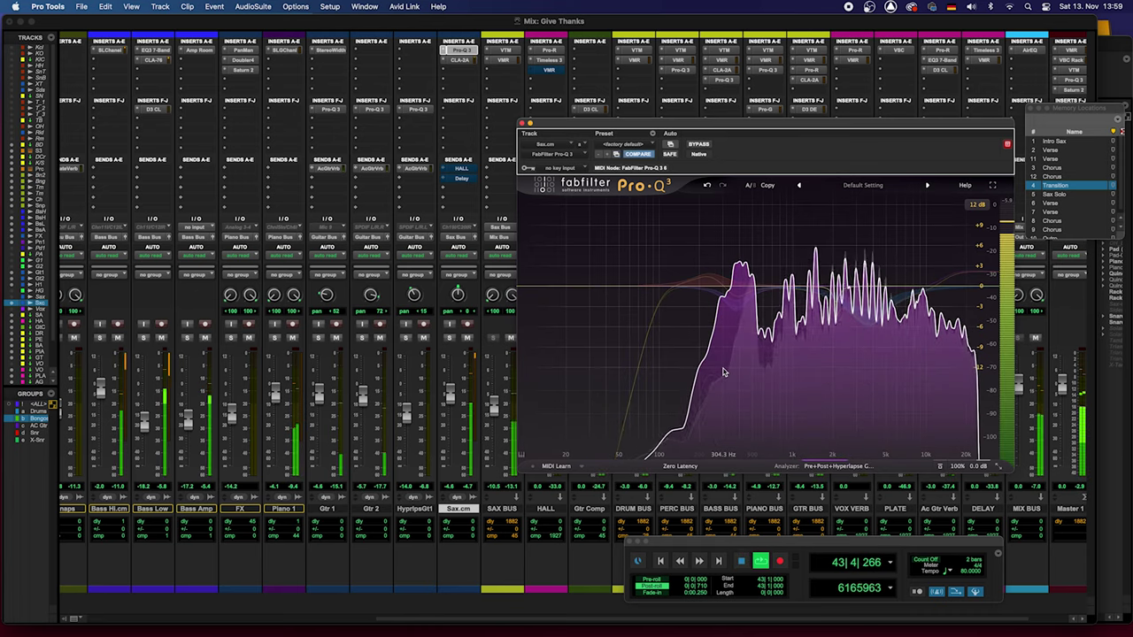
mouse_move(731, 376)
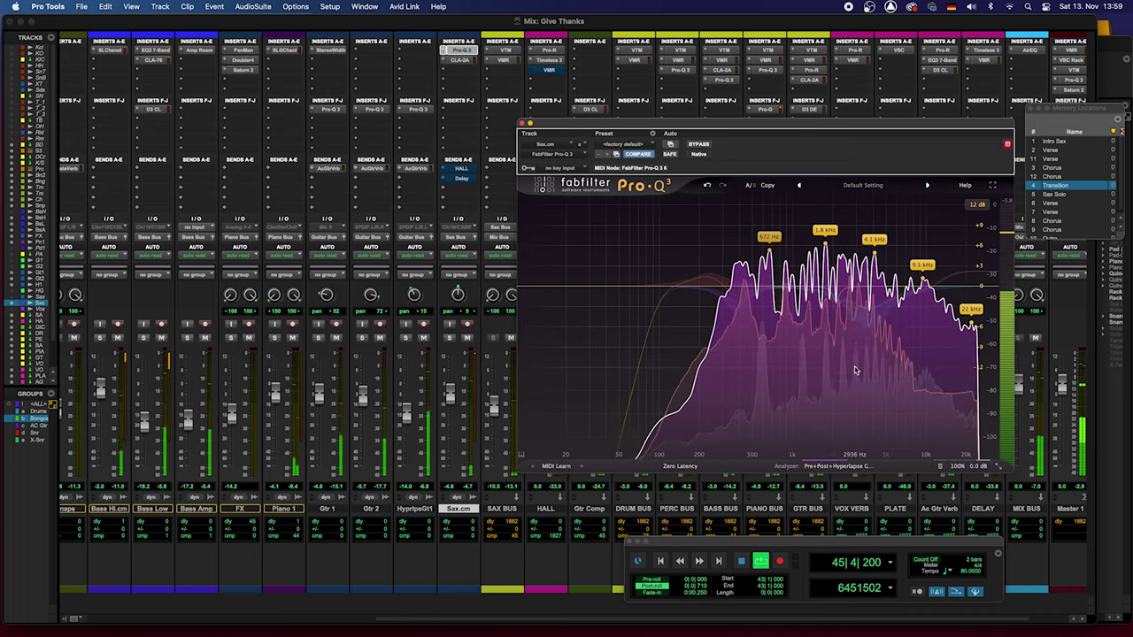
key("space")
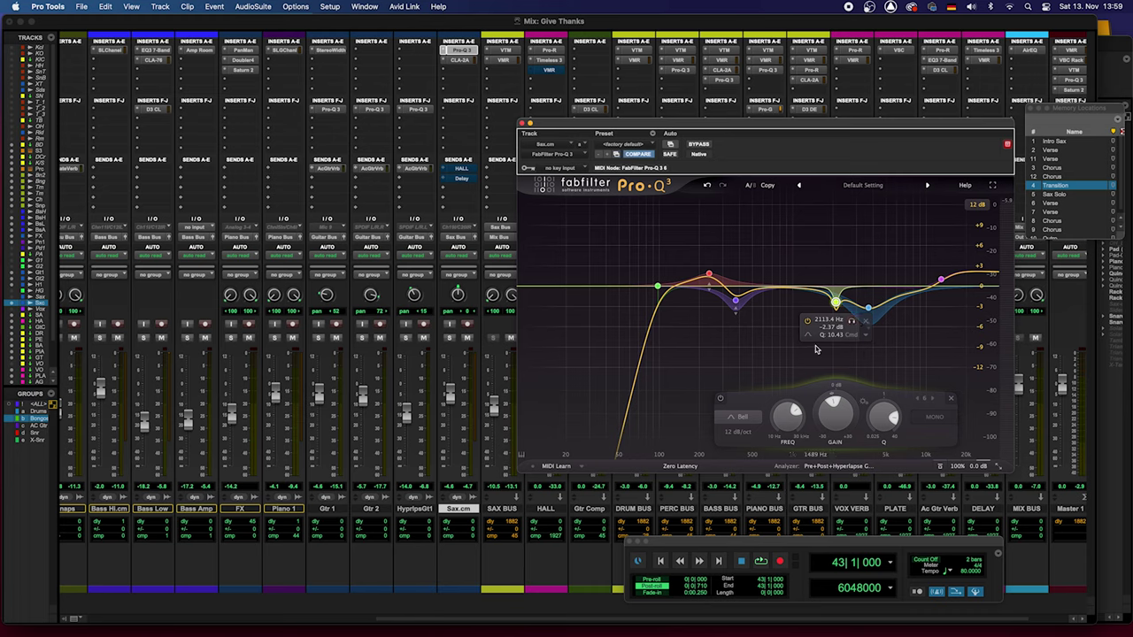
Set the Pro-Q 3 analyzer's external spectrum to Gtr 1 and look over the other available track spectra.
left_click(835, 467)
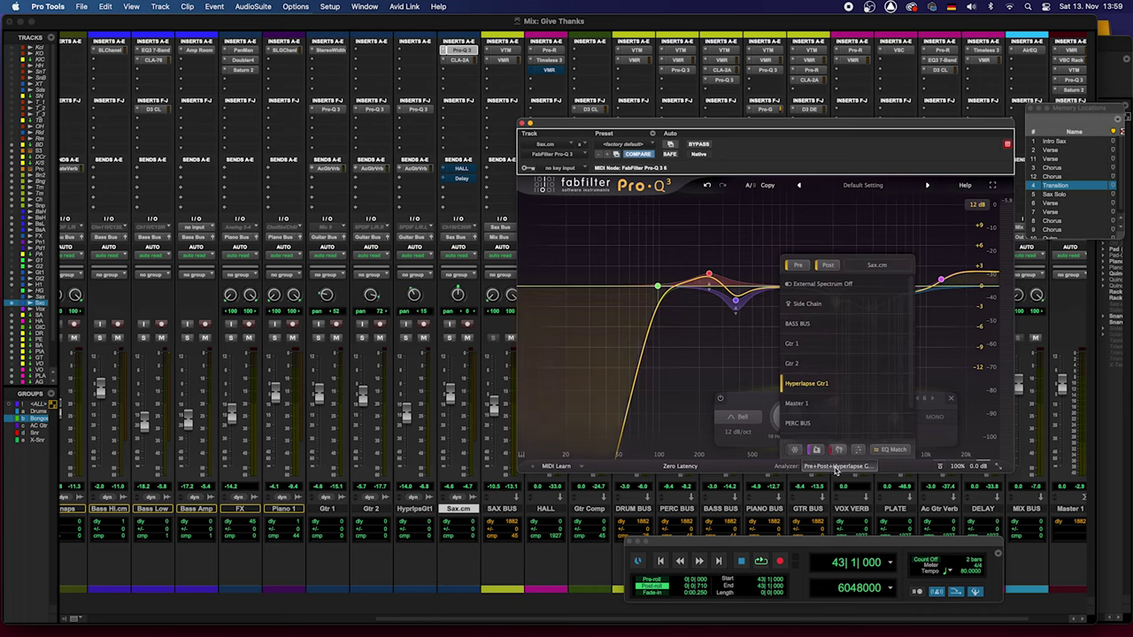
left_click(834, 469)
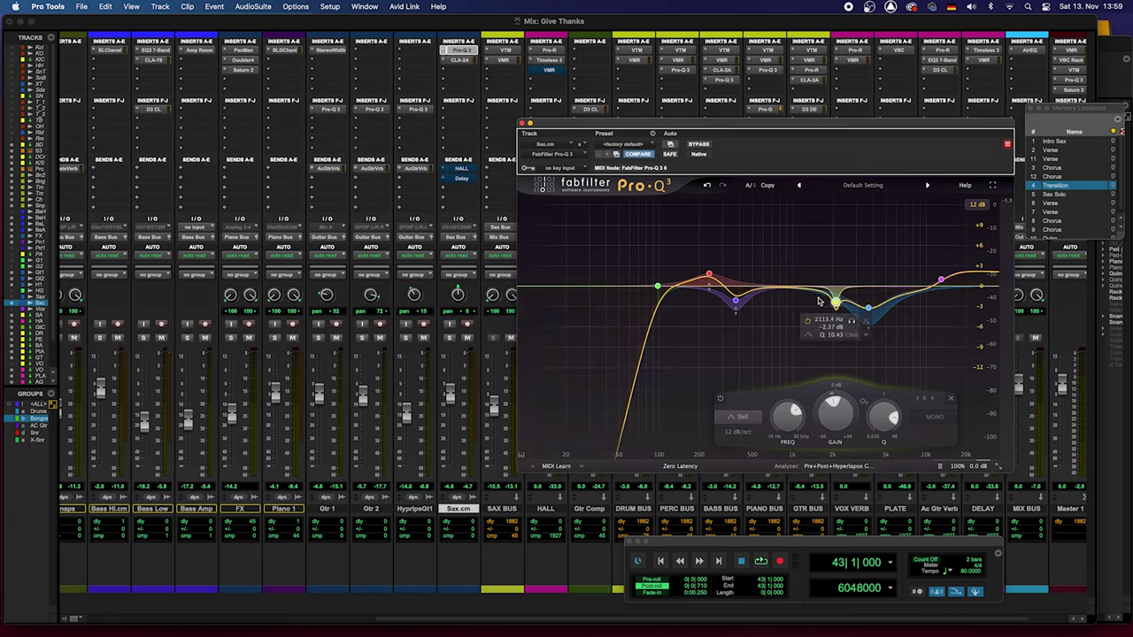
left_click(835, 466)
mouse_move(805, 384)
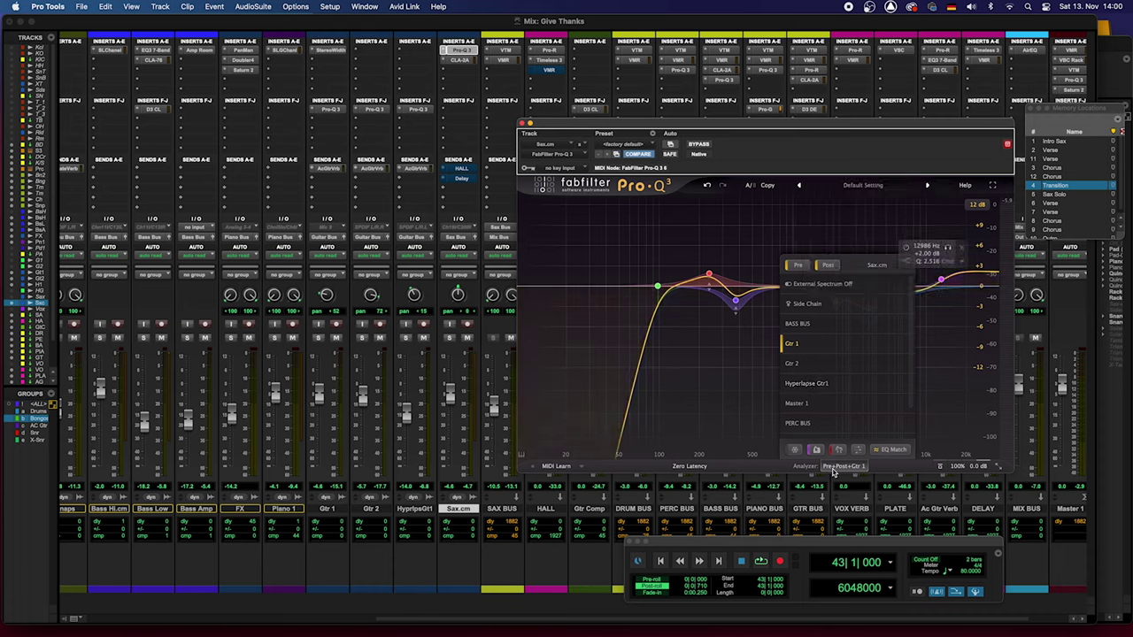
mouse_move(841, 471)
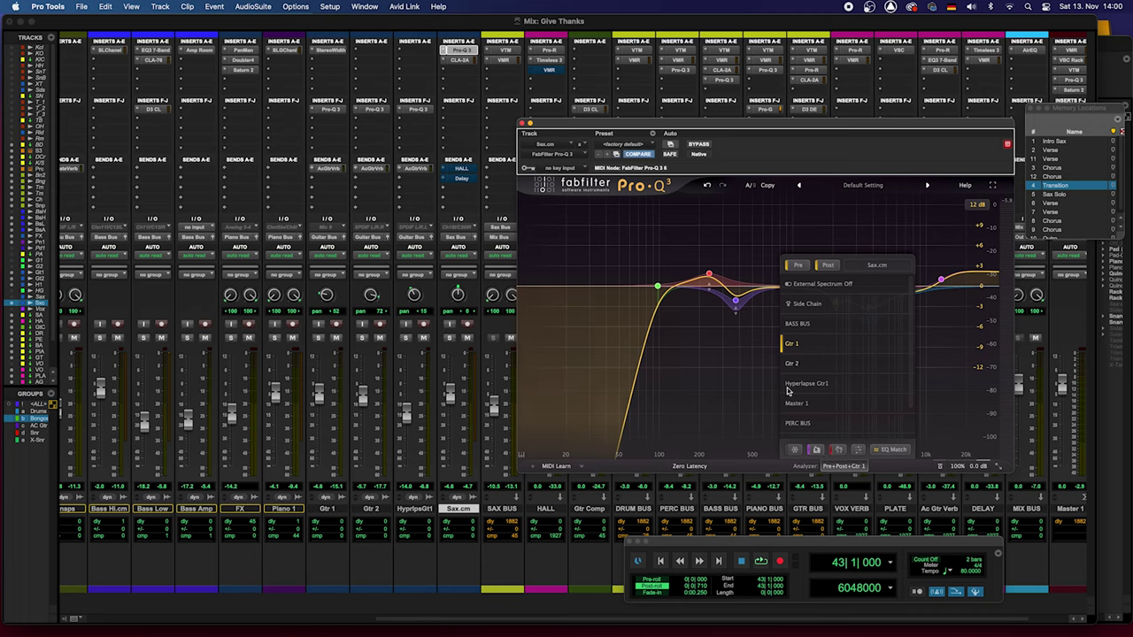
left_click(845, 467)
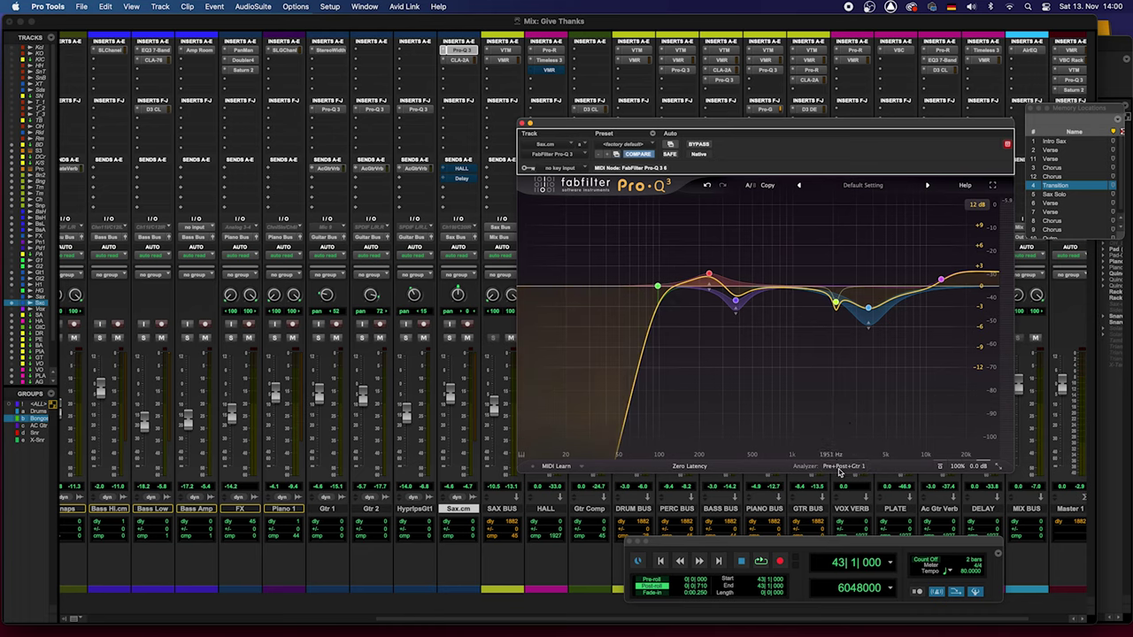
left_click(842, 466)
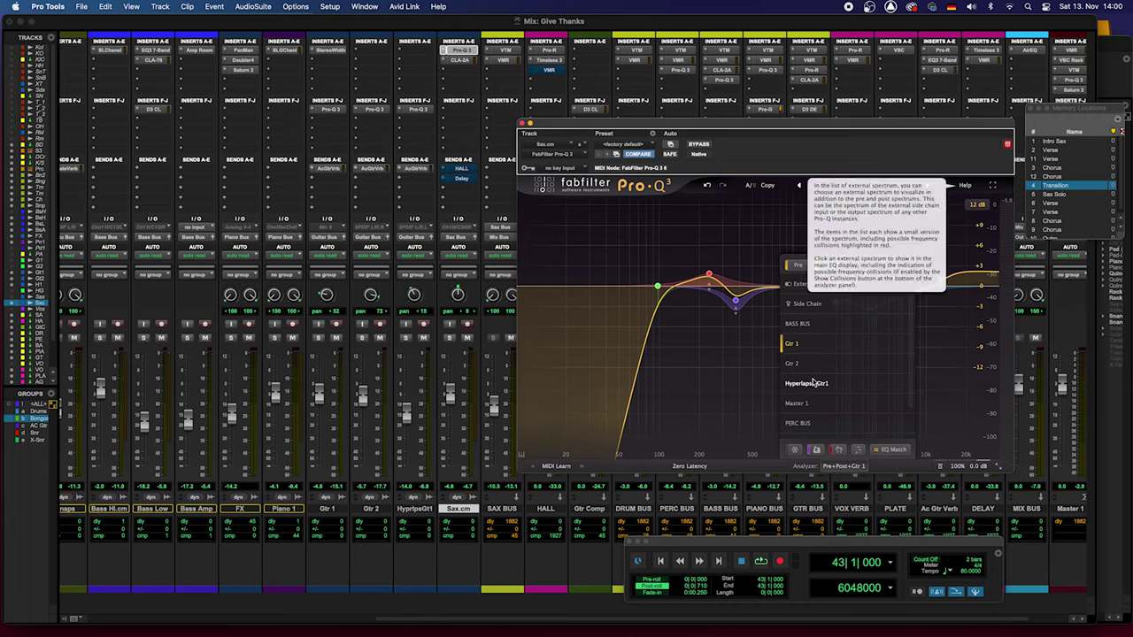
left_click(755, 372)
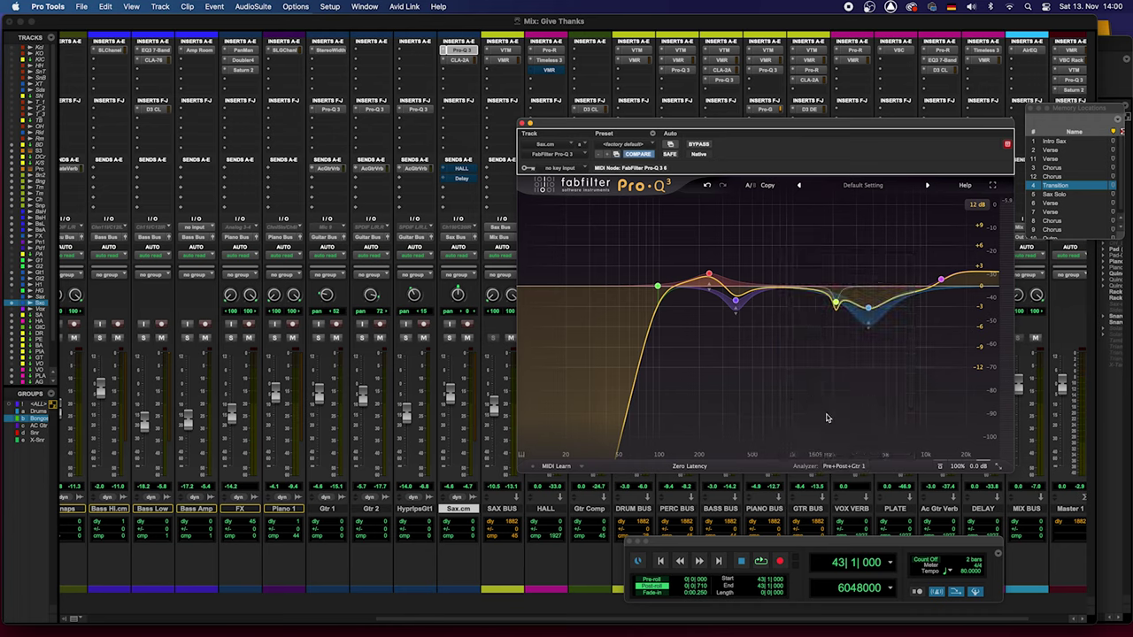
mouse_move(821, 353)
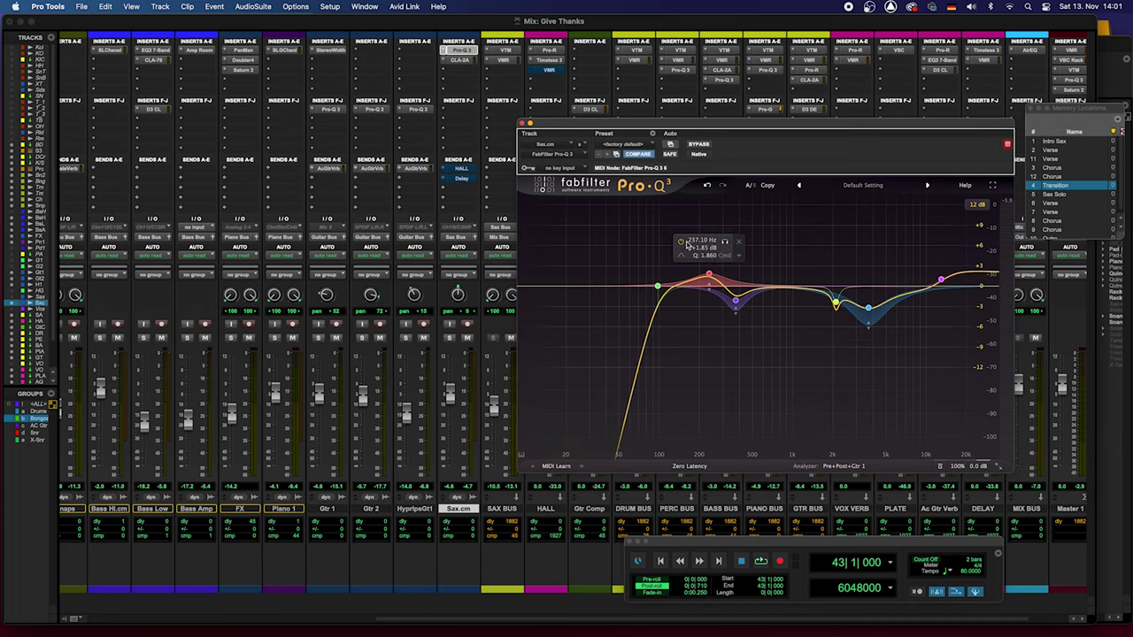
Close the Sax.cm Pro-Q 3 and open the Pro-R reverb on the HALL track.
left_click(460, 54)
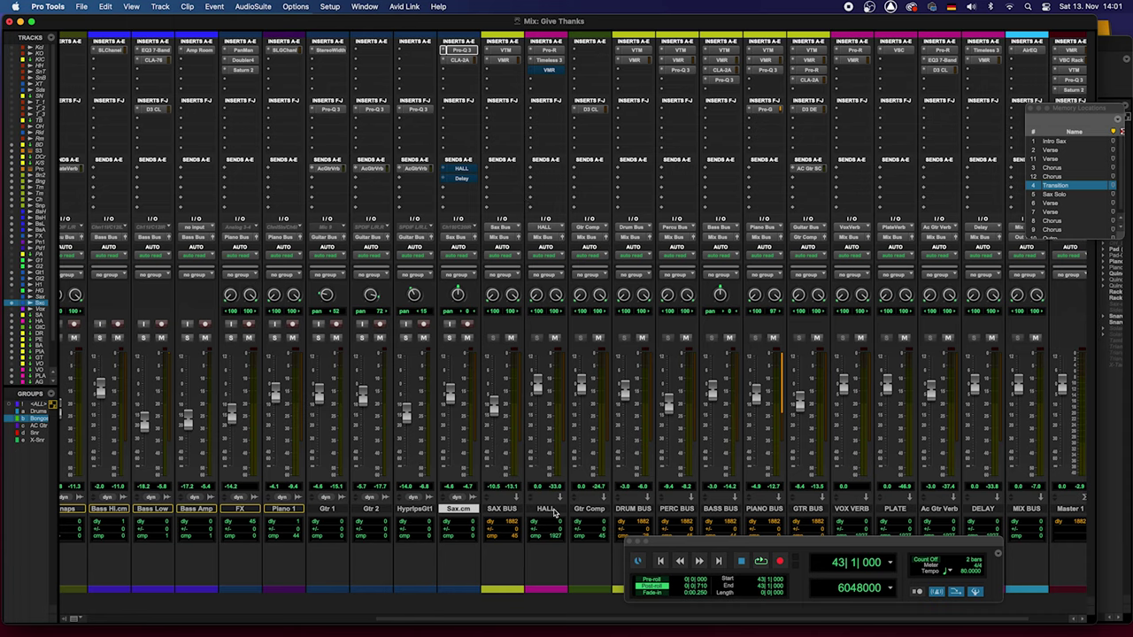
left_click(543, 51)
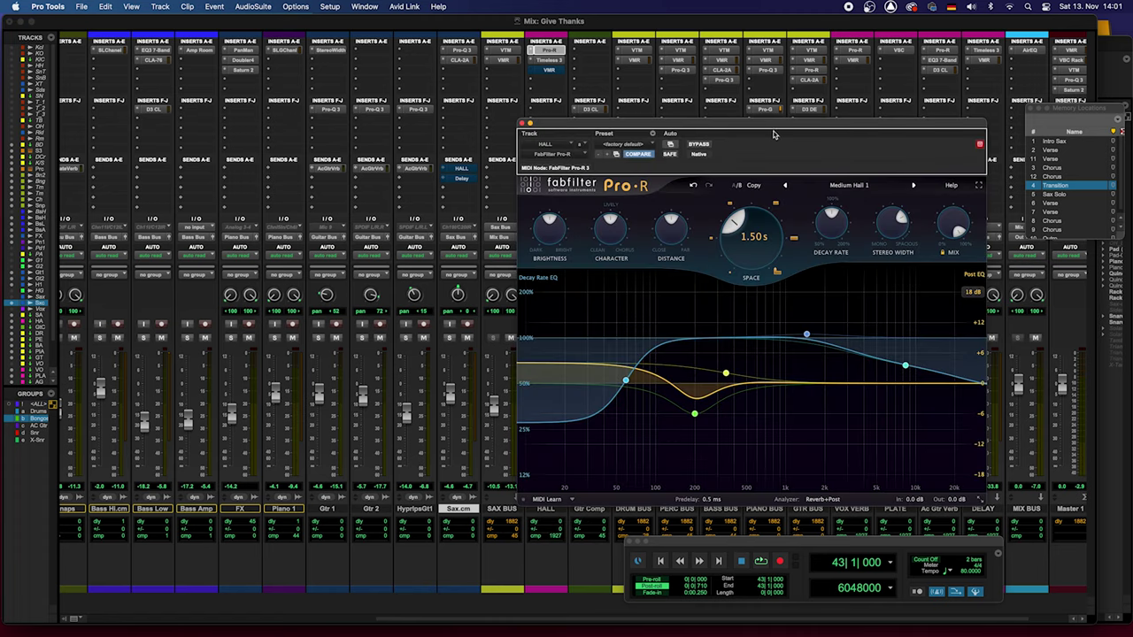
Unmute the Sax.cm send to HALL and play the soloed sax back through the Pro-R reverb.
left_click_drag(766, 124, 892, 17)
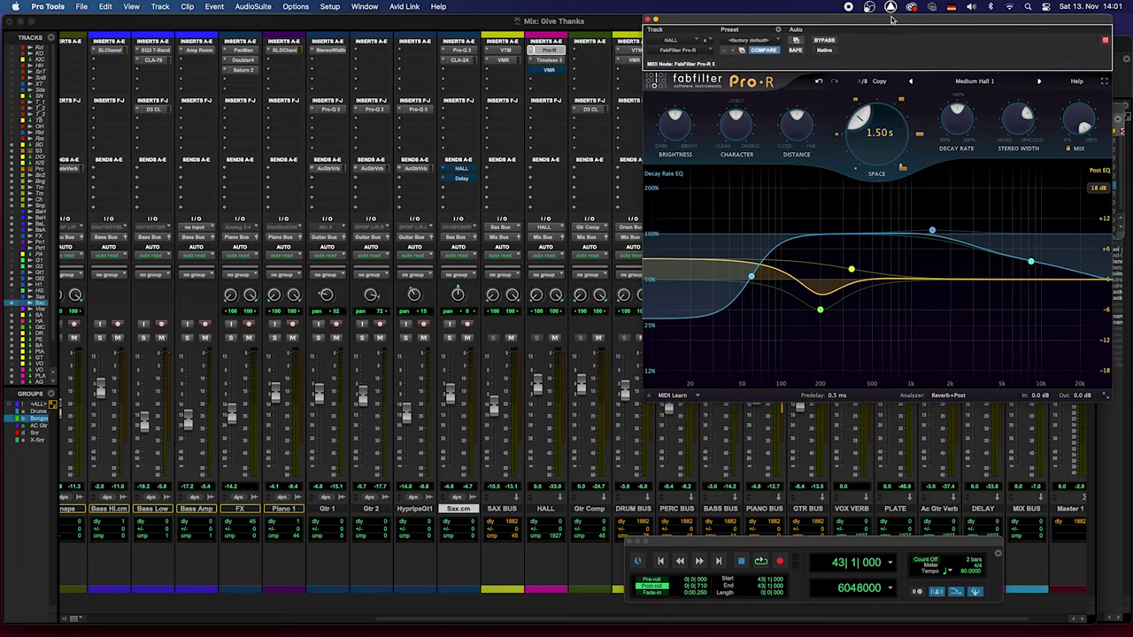
left_click(460, 172)
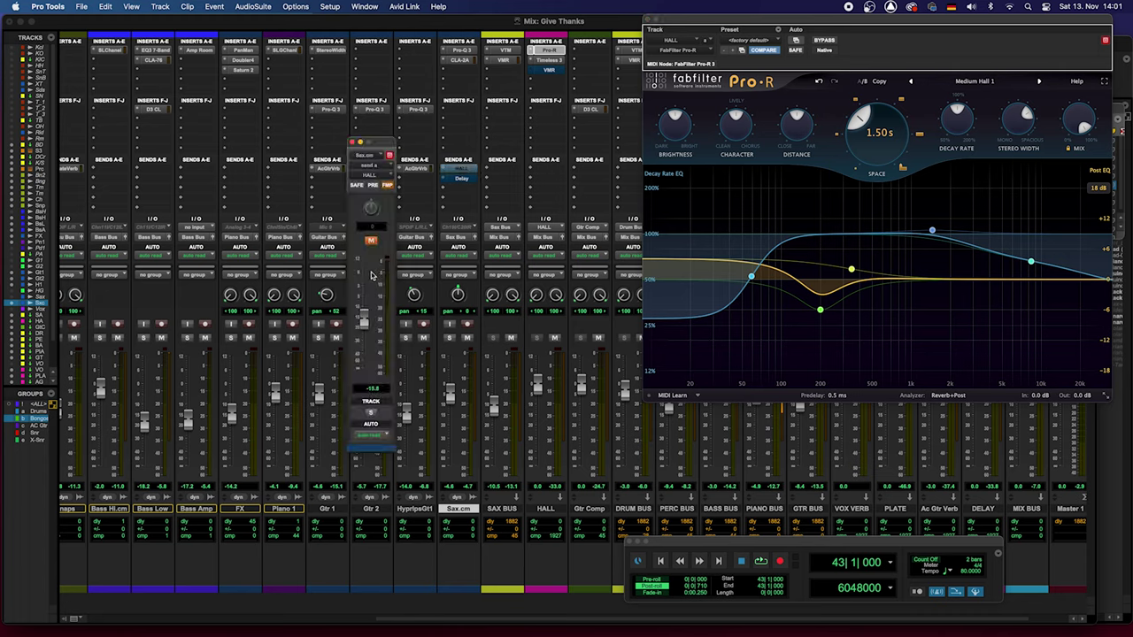
left_click(369, 242)
key("space")
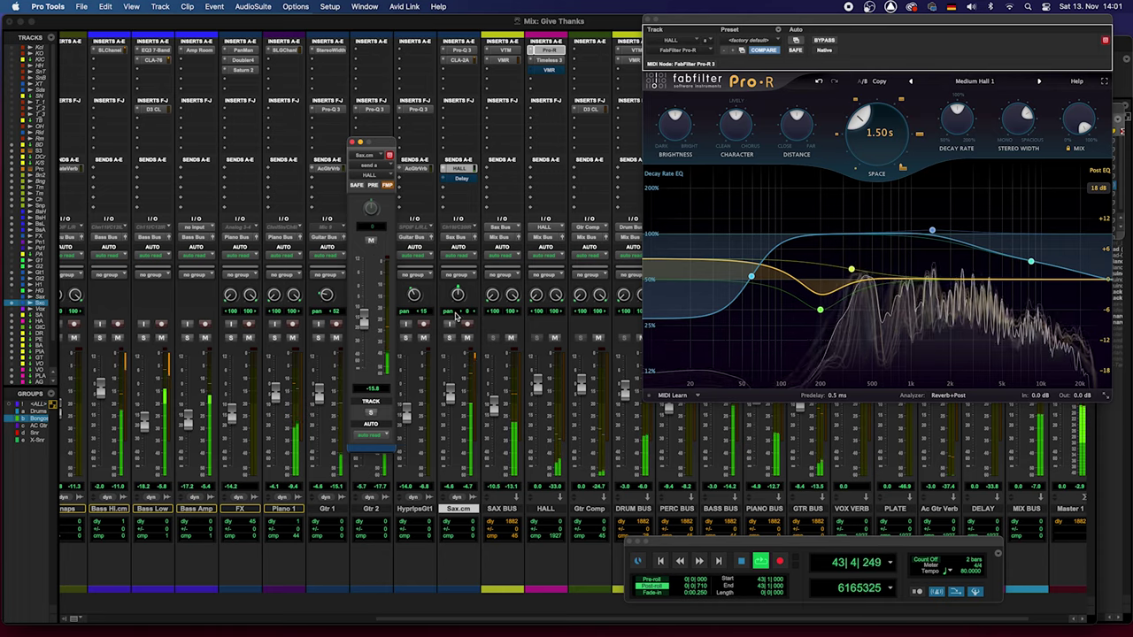
left_click(449, 338)
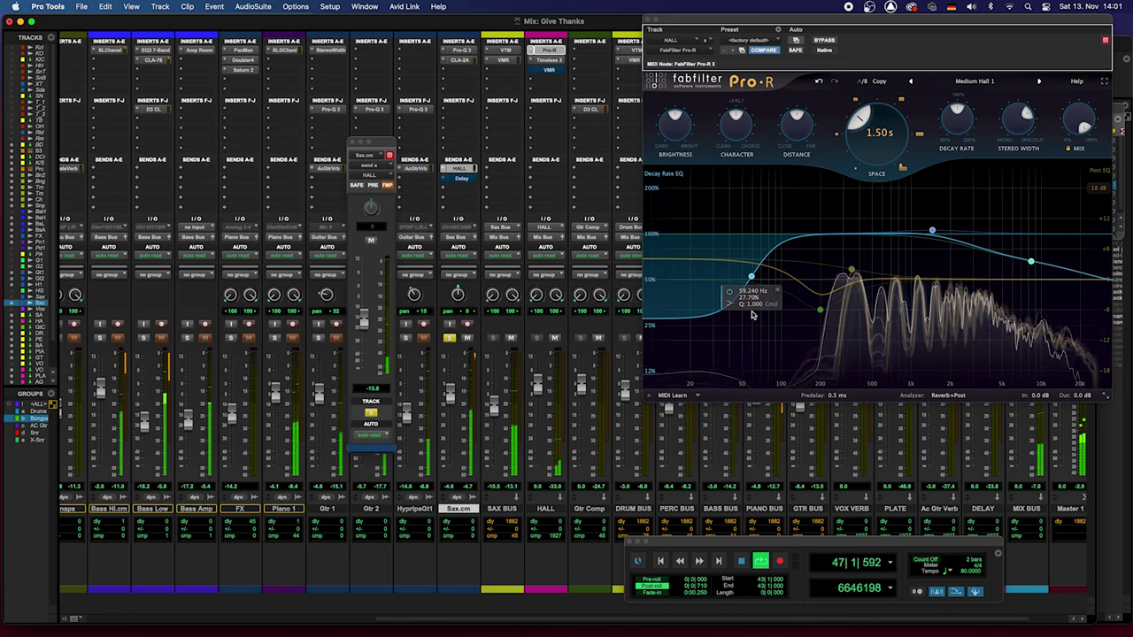
key("space")
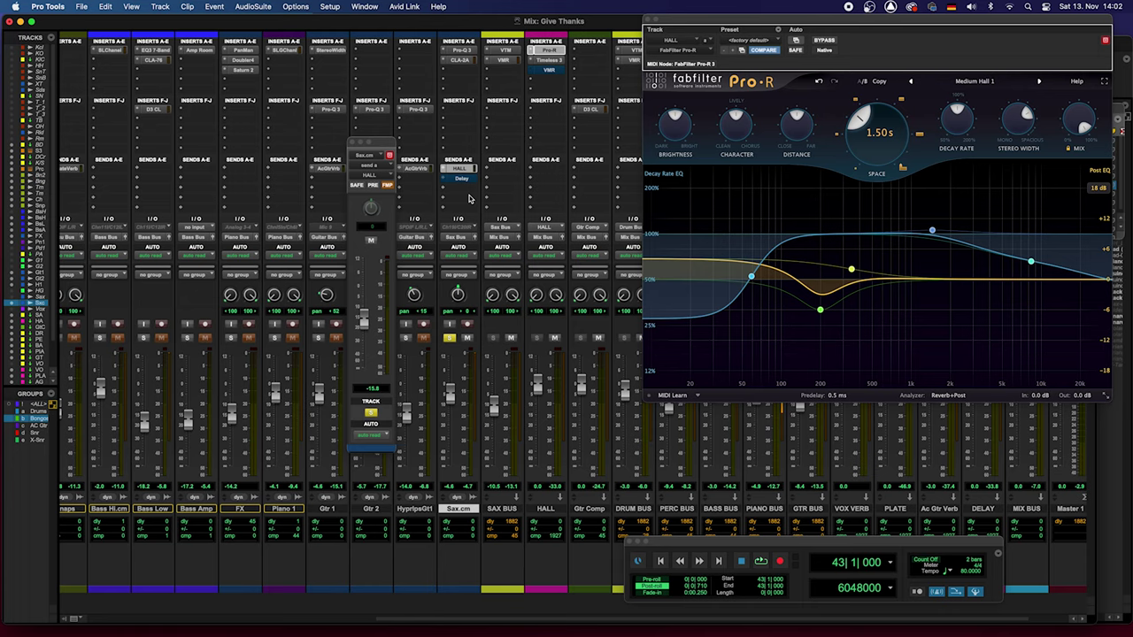
Open Timeless 3 on the HALL track and compare the soloed sax with the plug-in bypassed and active.
left_click(547, 62)
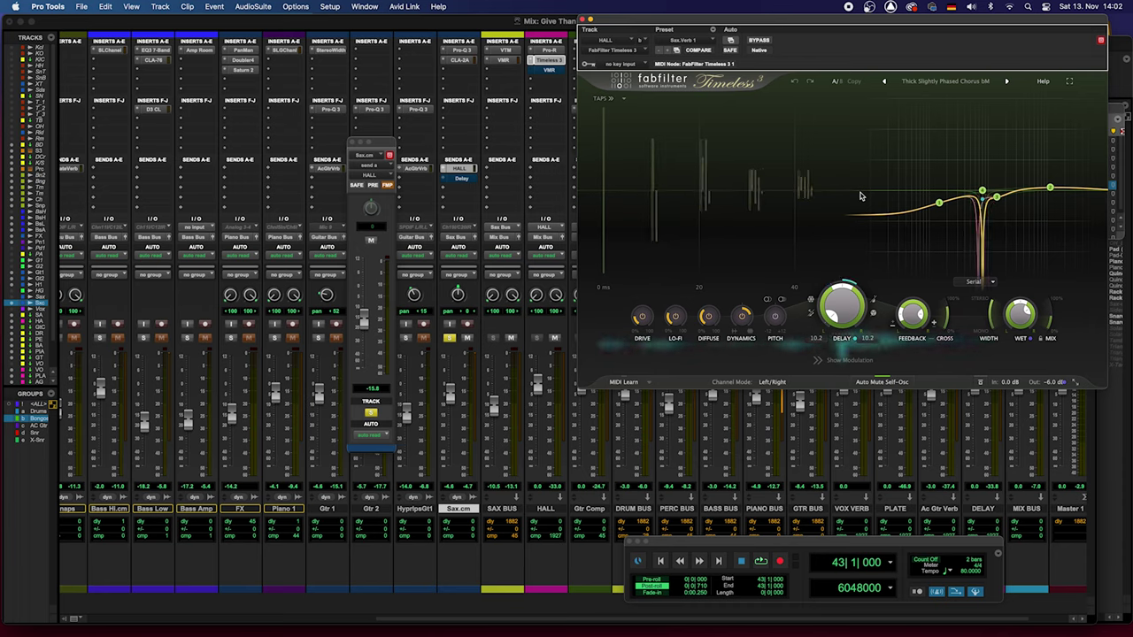
left_click(550, 51)
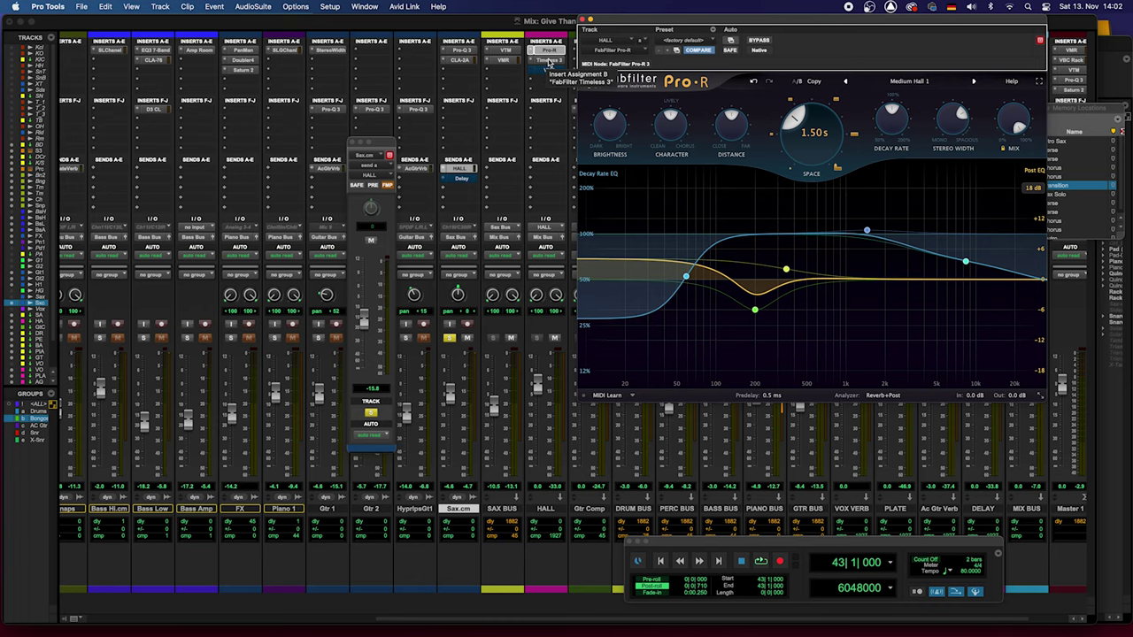
left_click(549, 60)
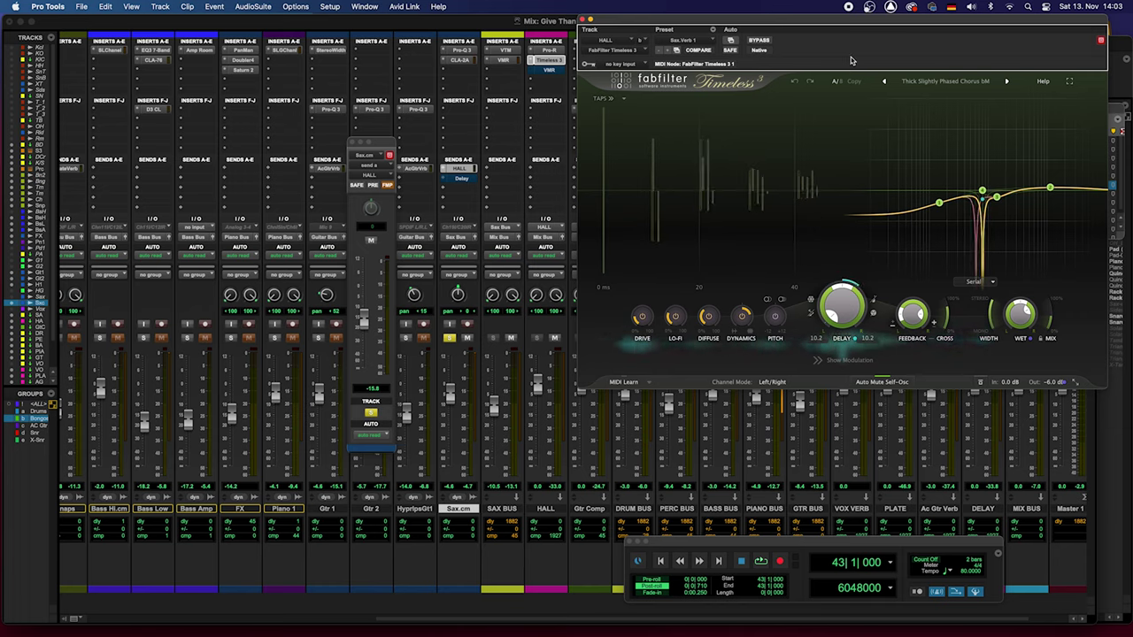
left_click(758, 41)
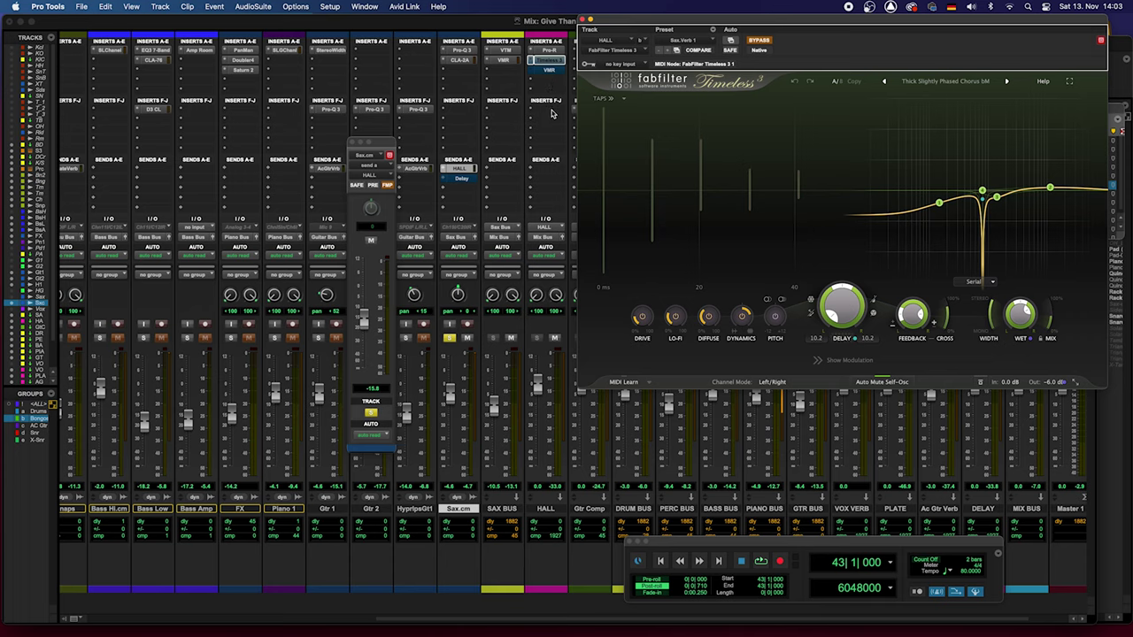
key("space")
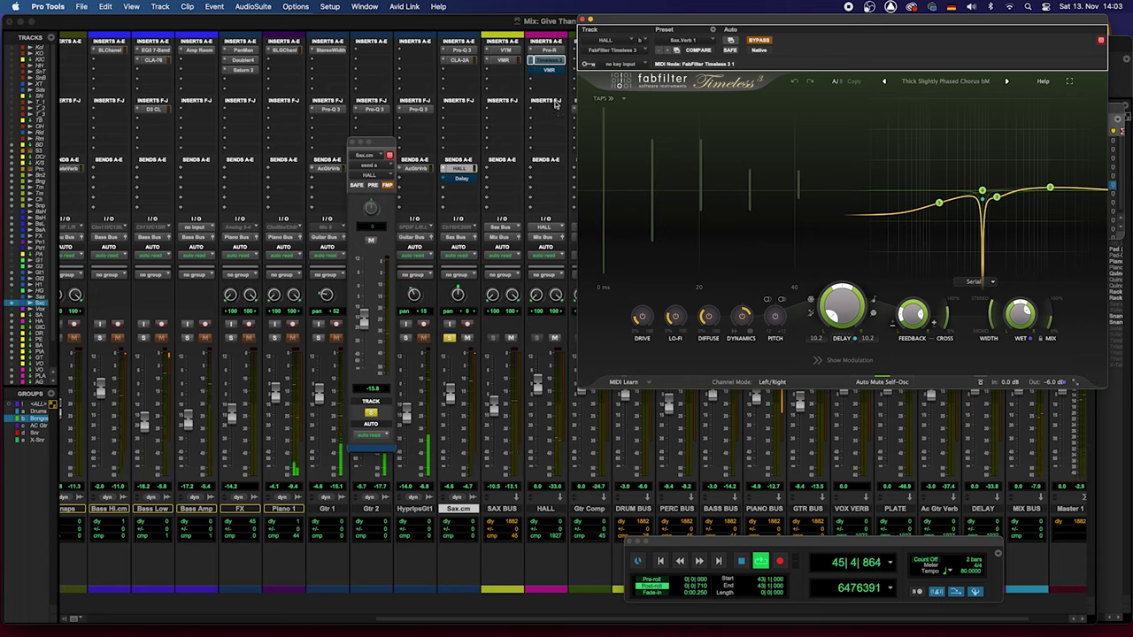
left_click(757, 42)
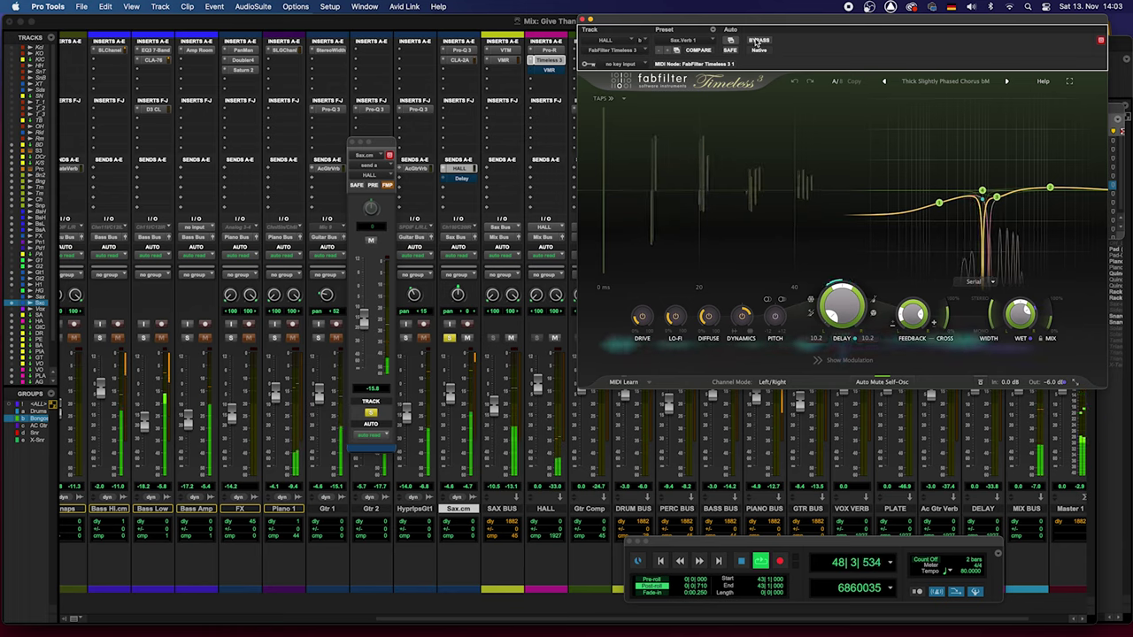
key("space")
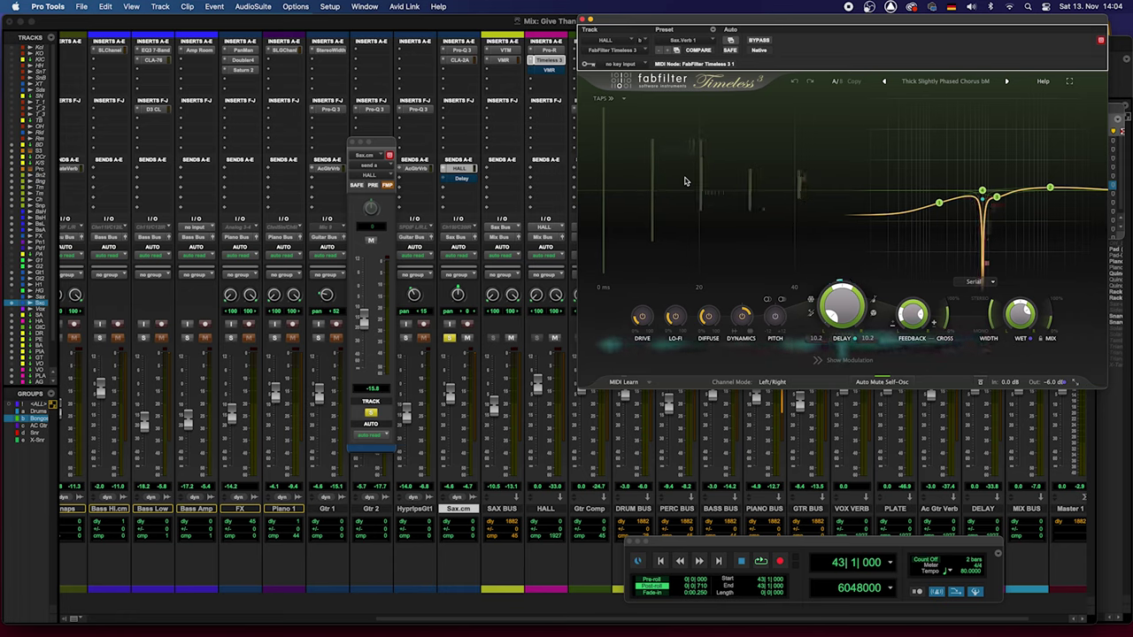
Unsolo Sax.cm and compare the full mix with HALL's Timeless 3 bypassed and active.
left_click(759, 40)
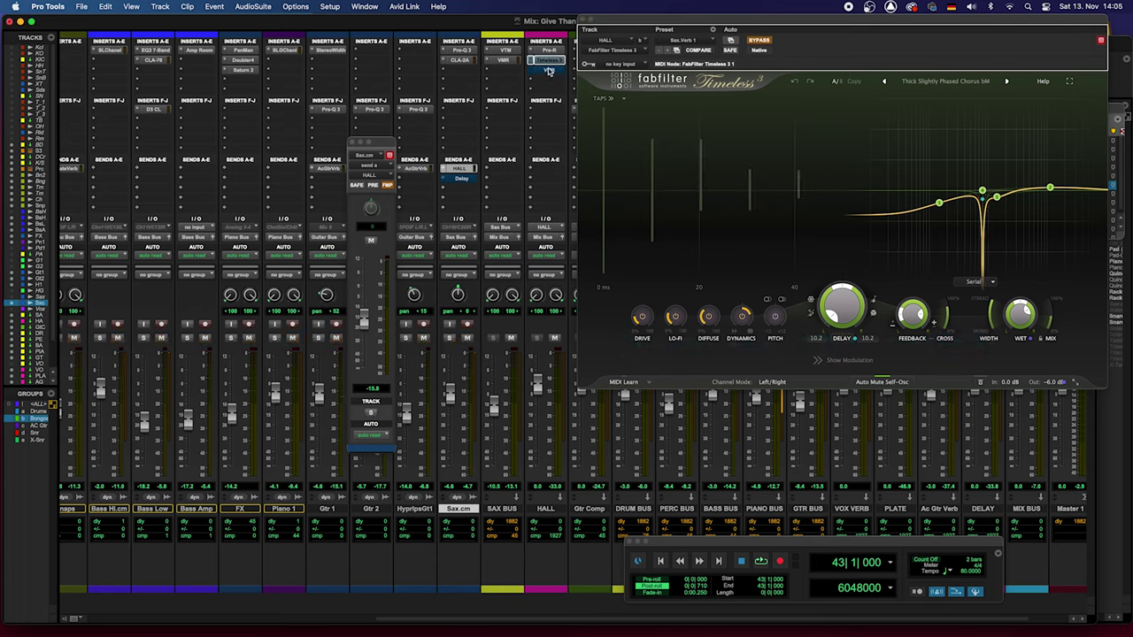
key("space")
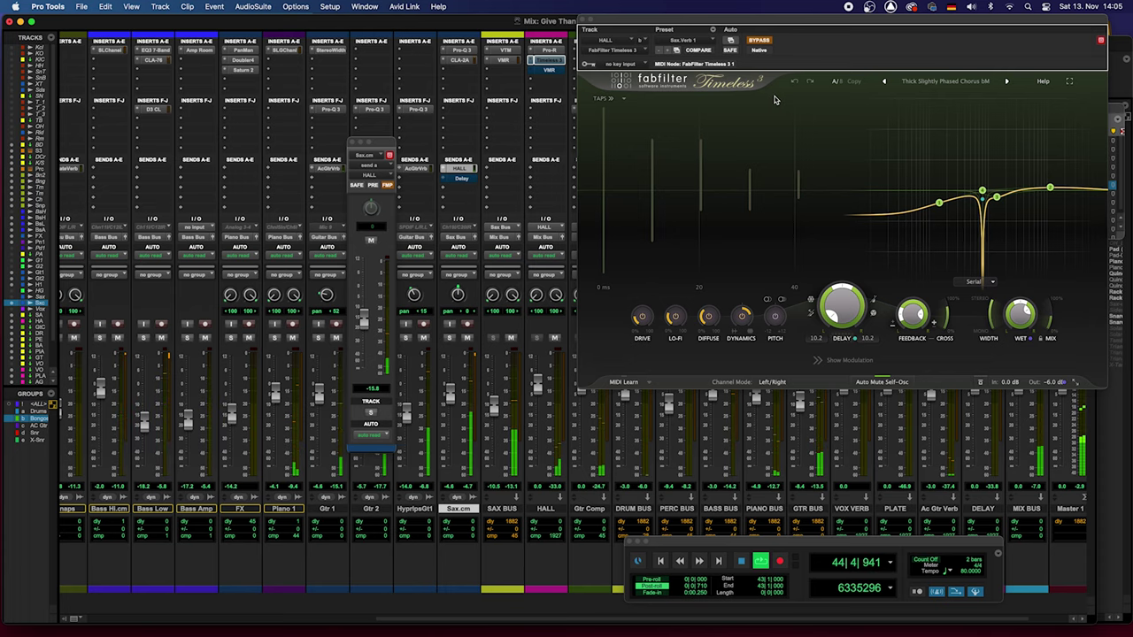
key("space")
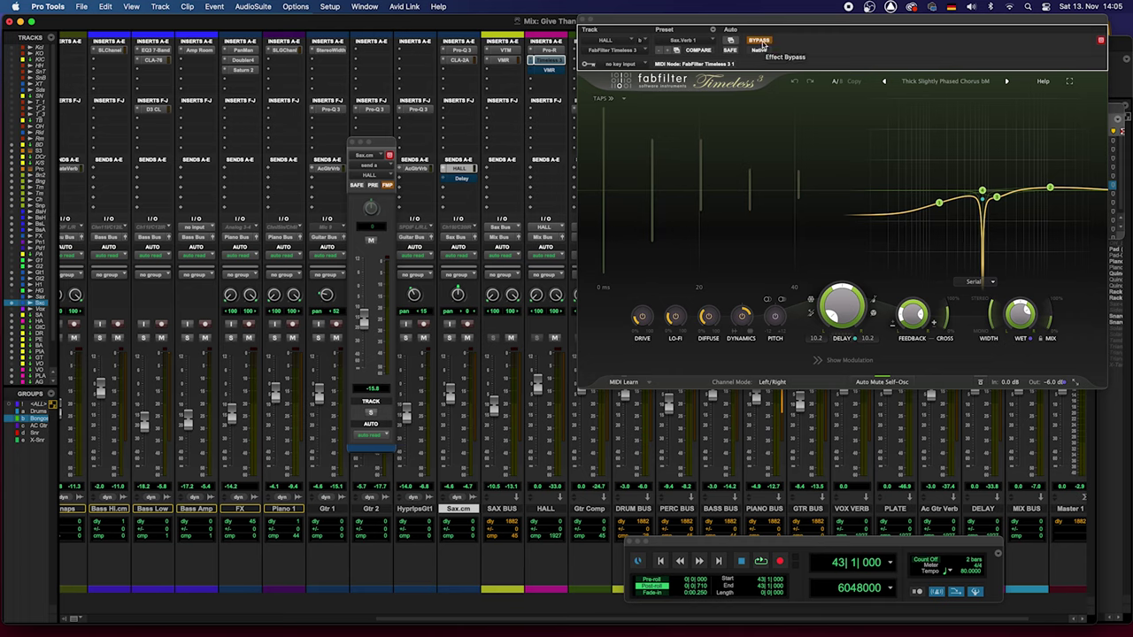
key("space")
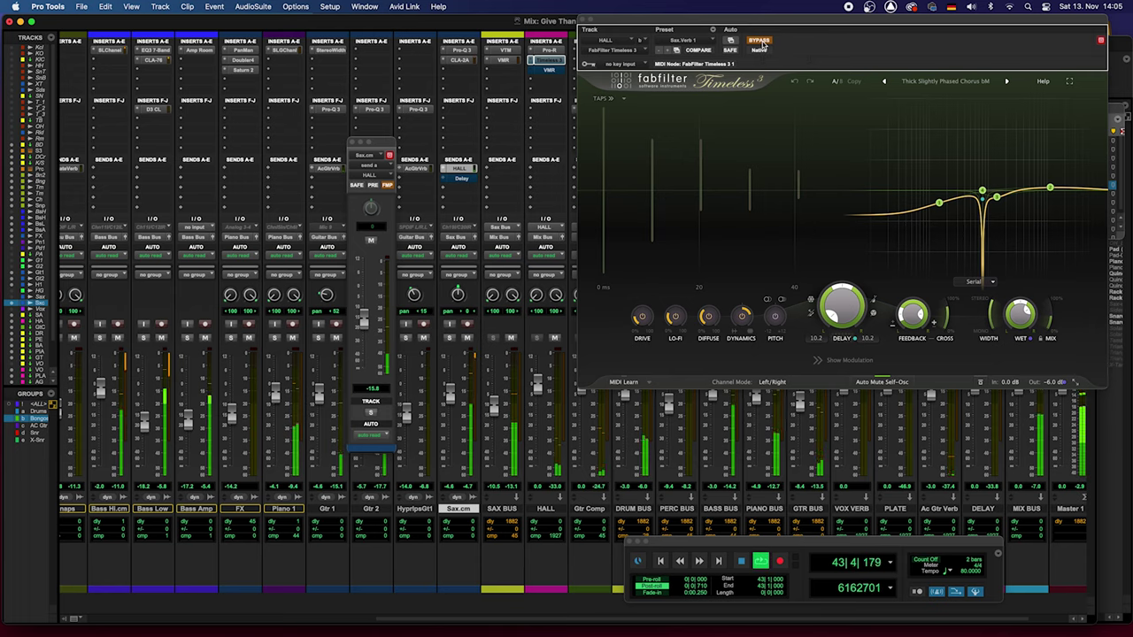
left_click(759, 41)
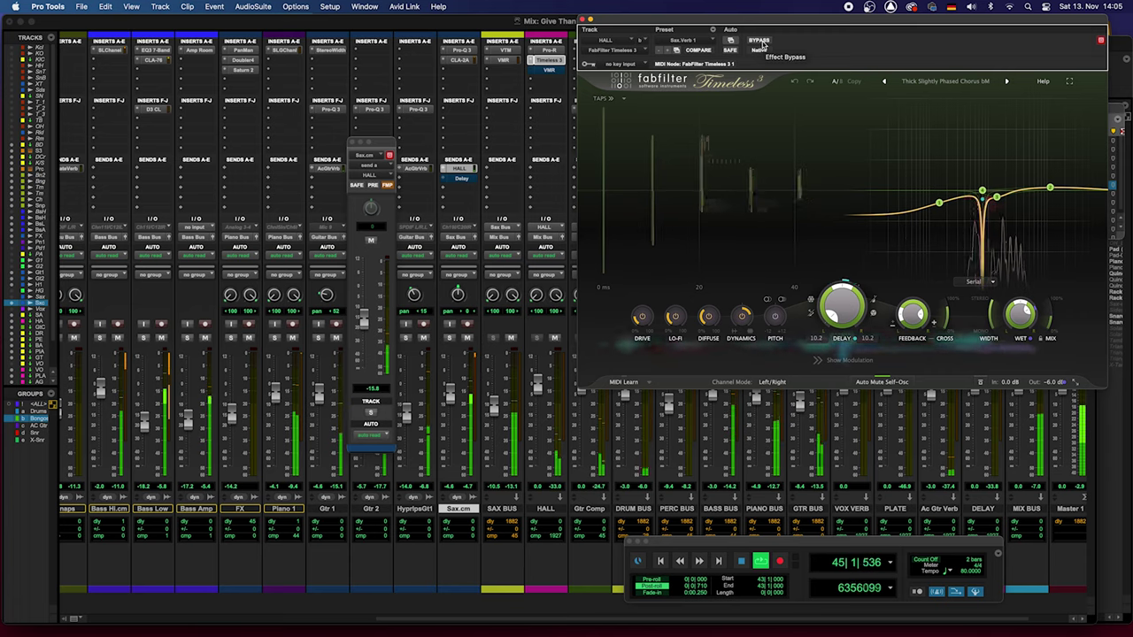
key("space")
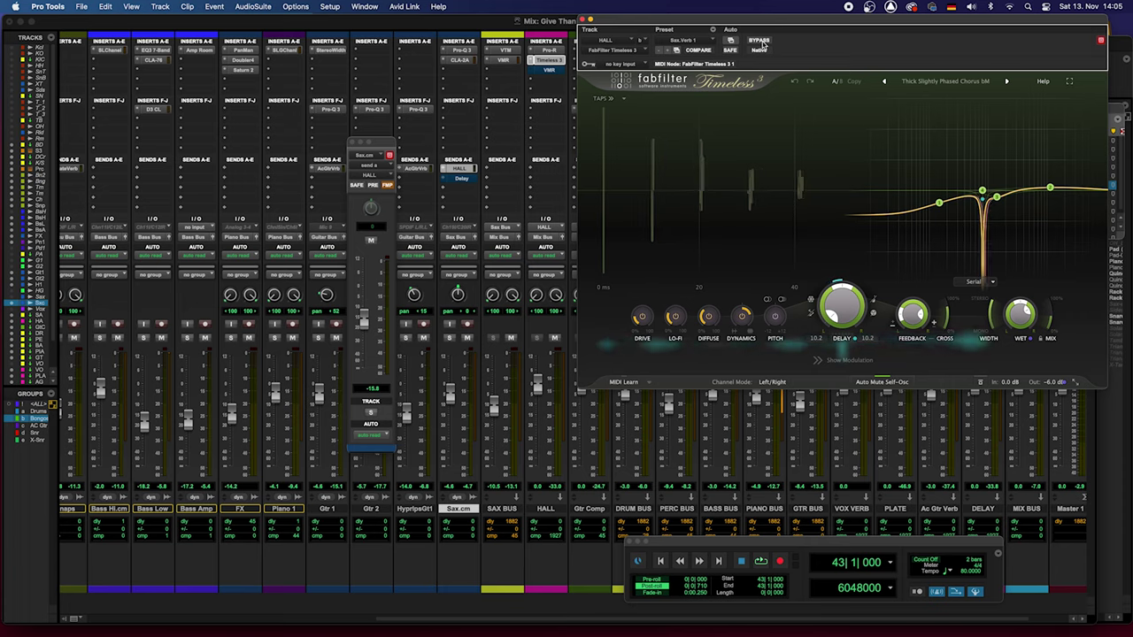
Close HALL's Timeless 3 and move the DELAY track directly after HALL in the mixer.
left_click(586, 20)
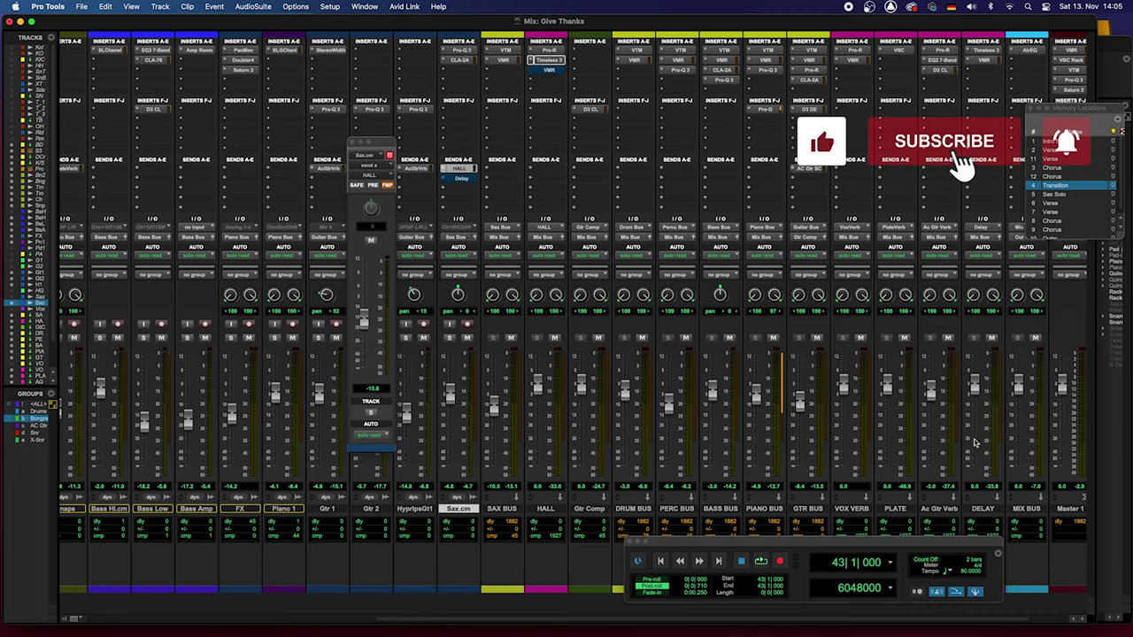
left_click_drag(985, 511, 589, 546)
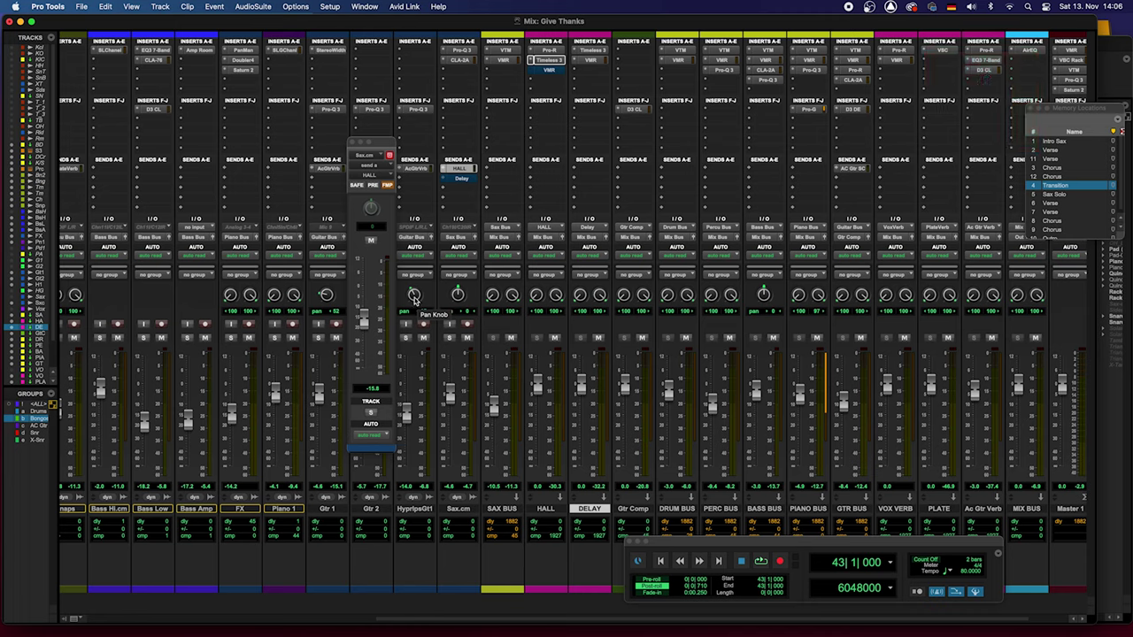
Play Sax.cm soloed alongside the Hyperlapse guitar, pan the sax to 15 right, and unsolo the guitar.
left_click(450, 338)
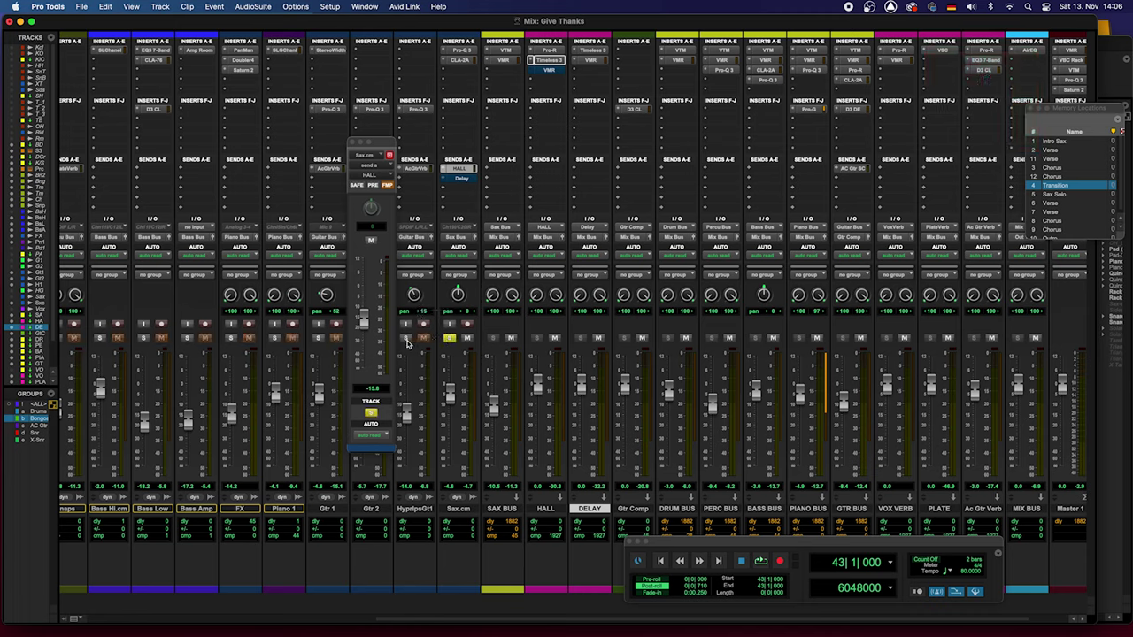
left_click(406, 338)
key("space")
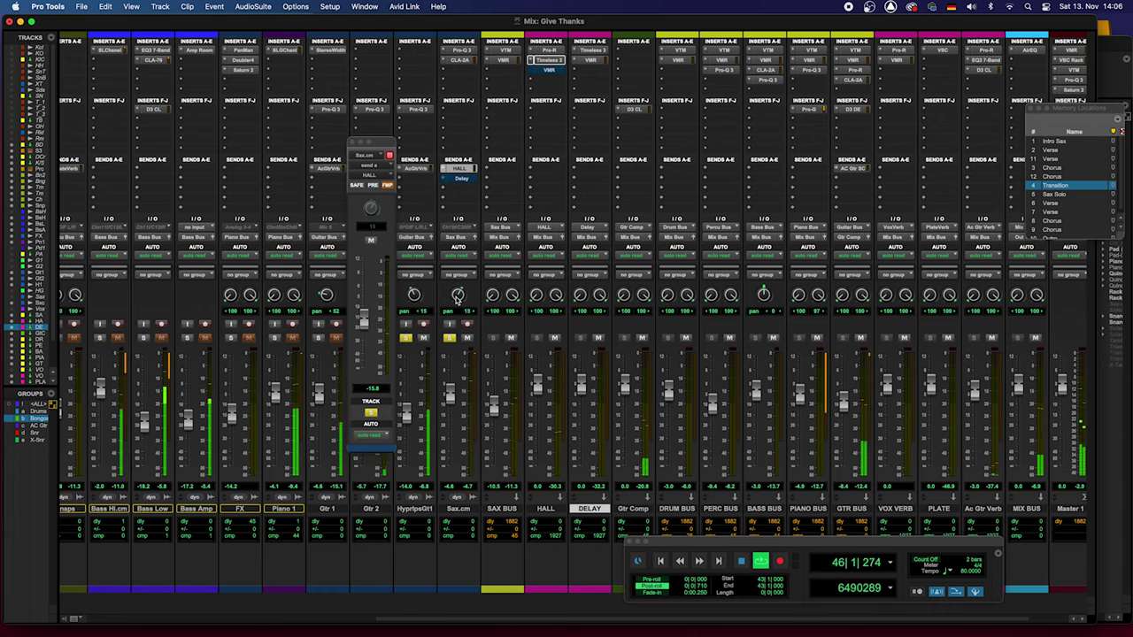
key("space")
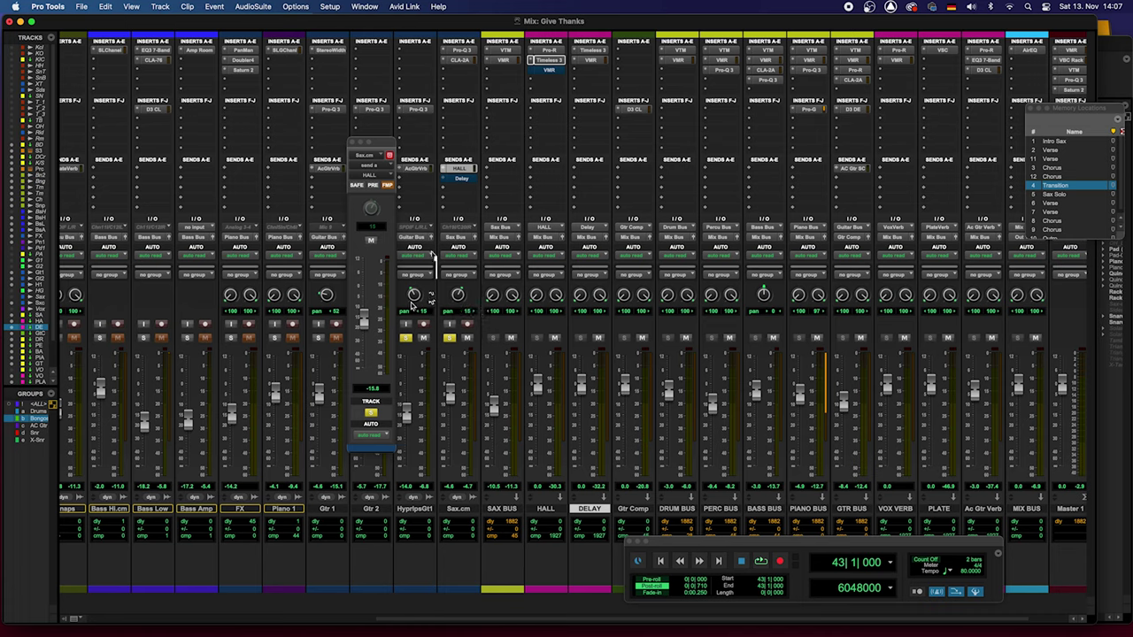
left_click(405, 338)
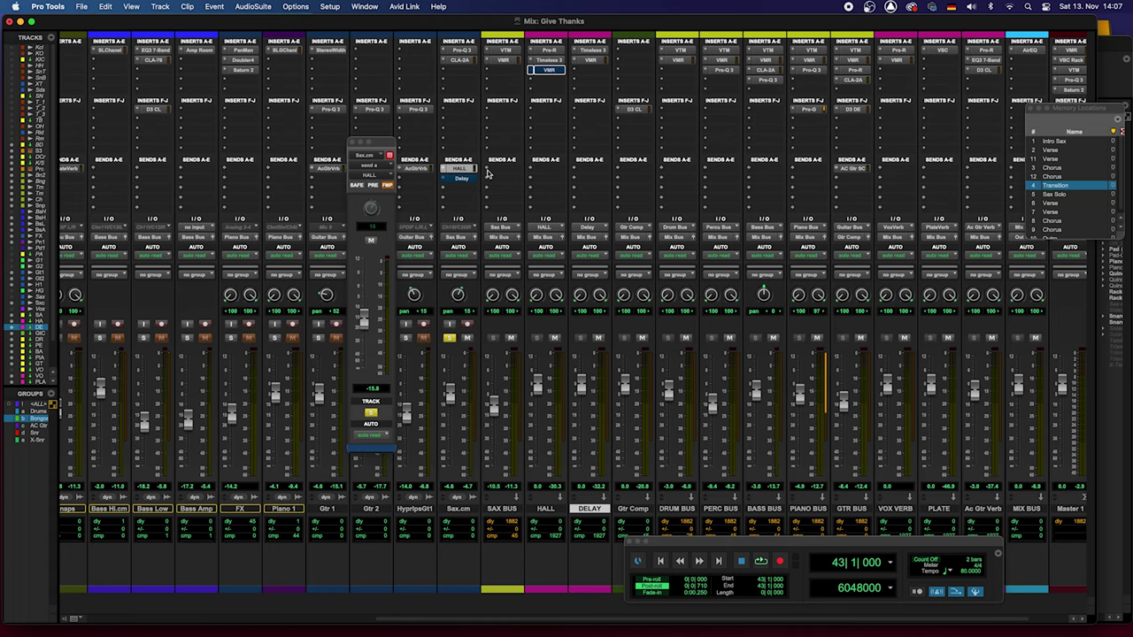
Open Timeless 3 on the DELAY track and move its window clear of the mixer sends.
left_click(591, 51)
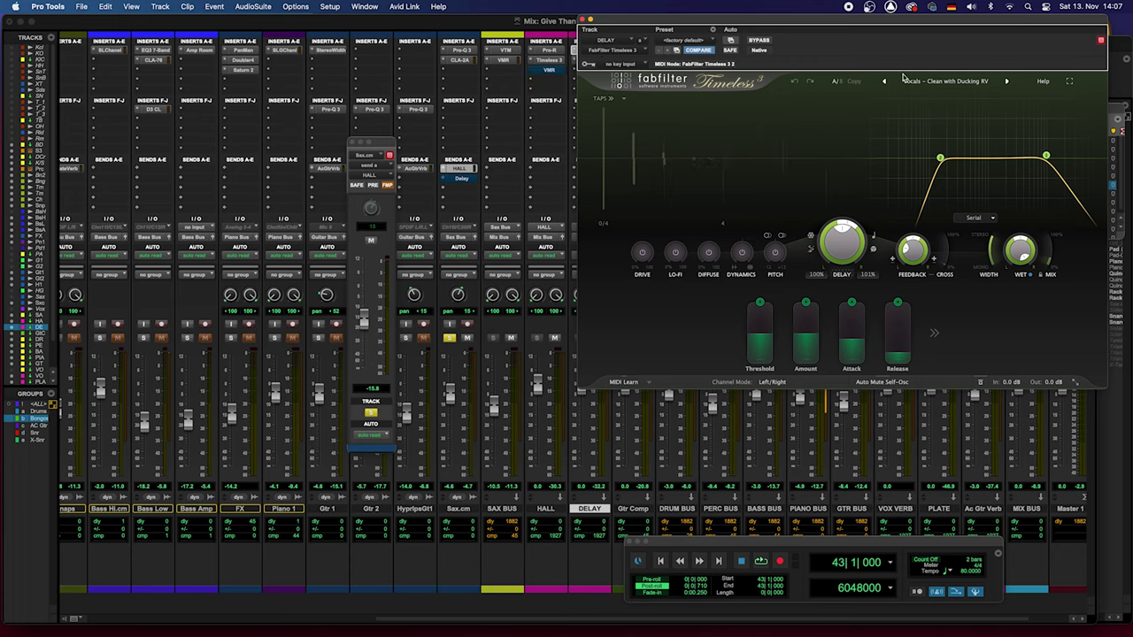
mouse_move(912, 257)
left_click_drag(643, 23, 663, 24)
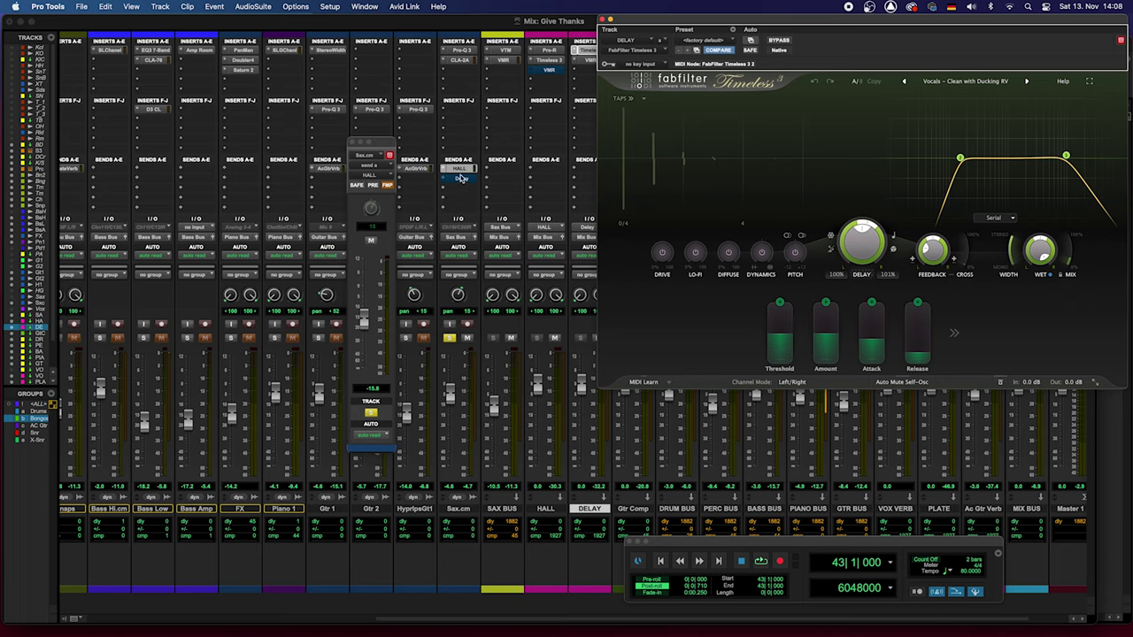
Unmute the Sax.cm send to Delay and raise its level to -18.5 dB while listening to the soloed sax.
left_click(460, 181)
key("space")
left_click(370, 243)
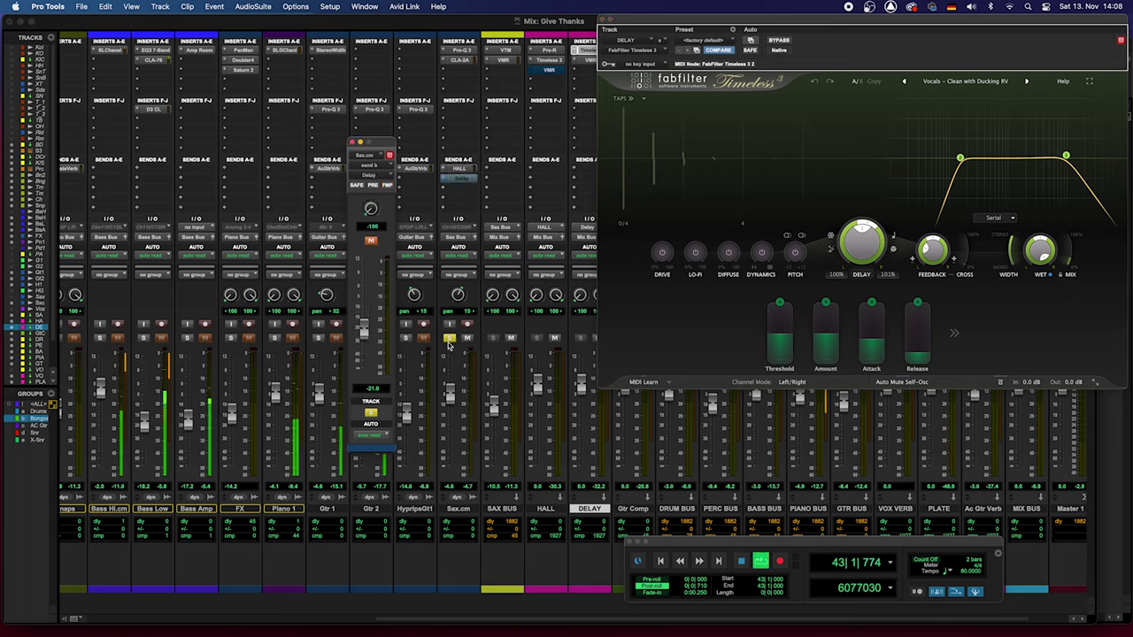
left_click(370, 243)
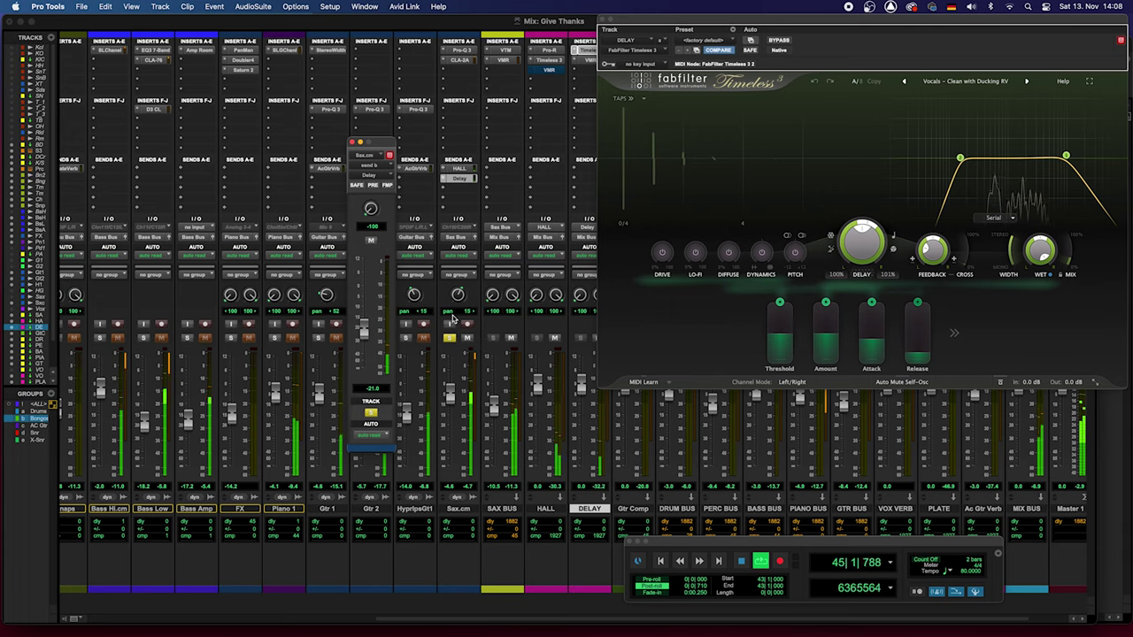
key("space")
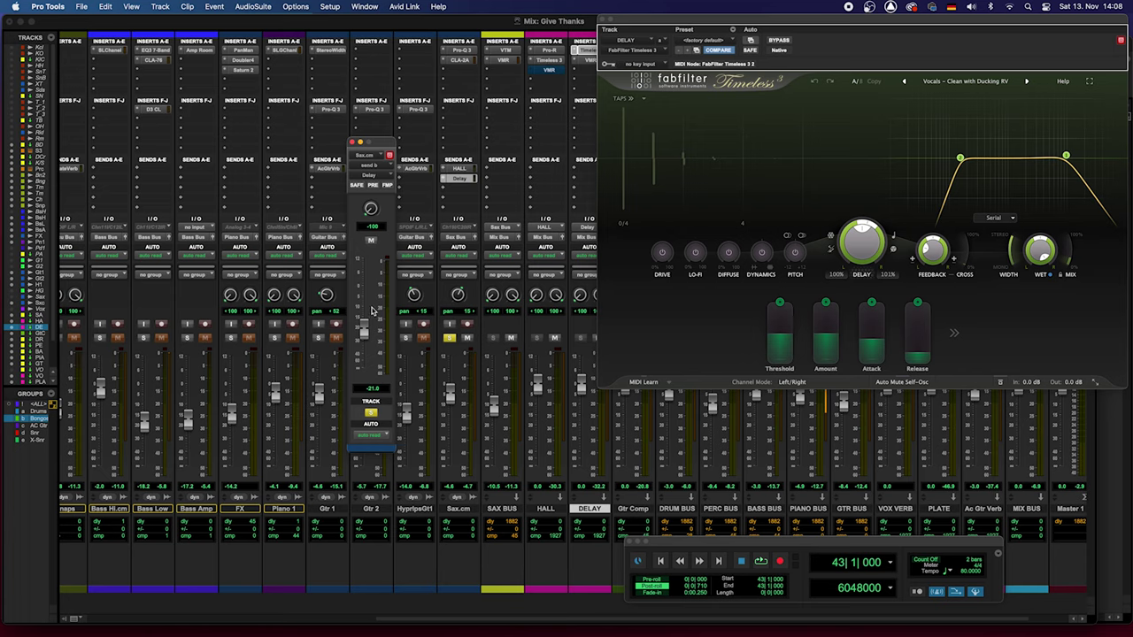
key("space")
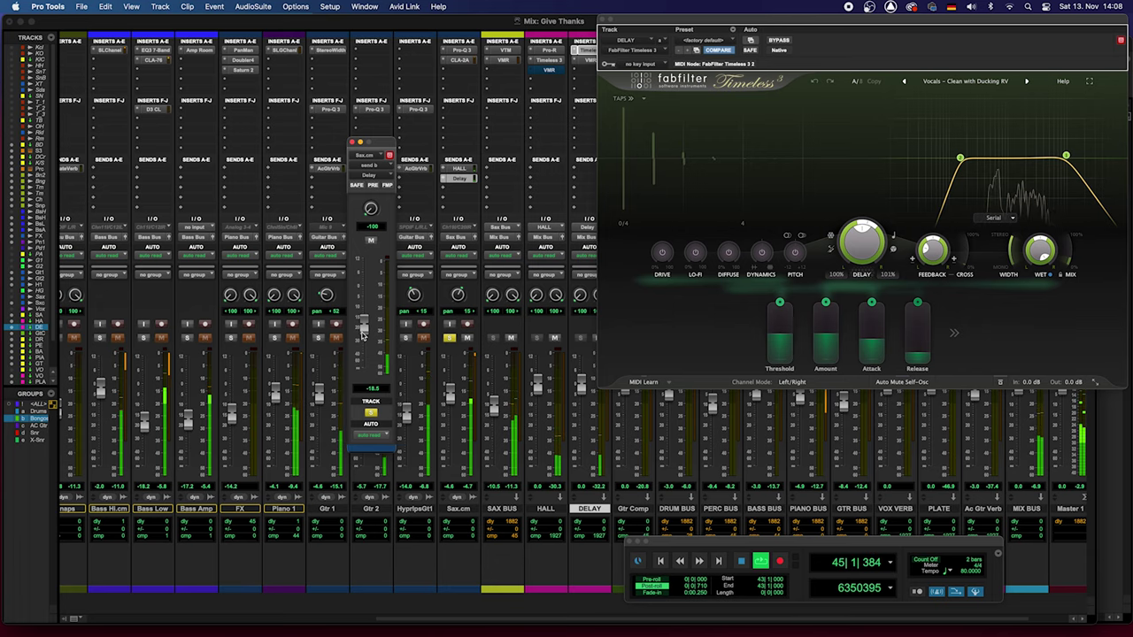
key("space")
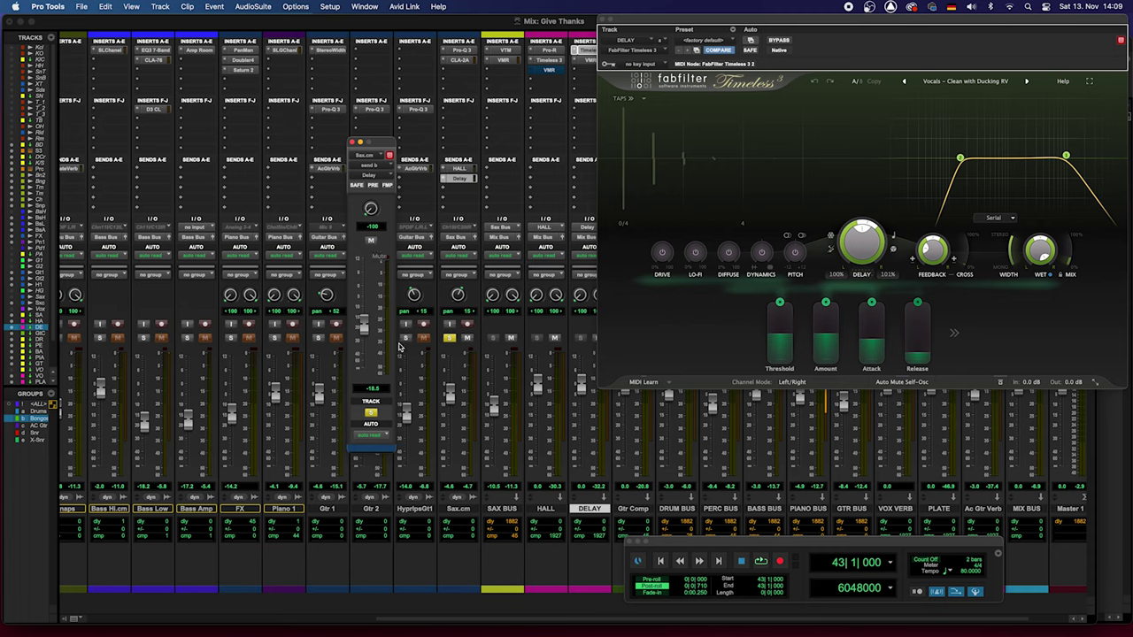
Solo the Hyperlapse guitar alongside Sax.cm, listen to both together, and open the guitar's send to Ac Gtr Verb.
left_click(405, 339)
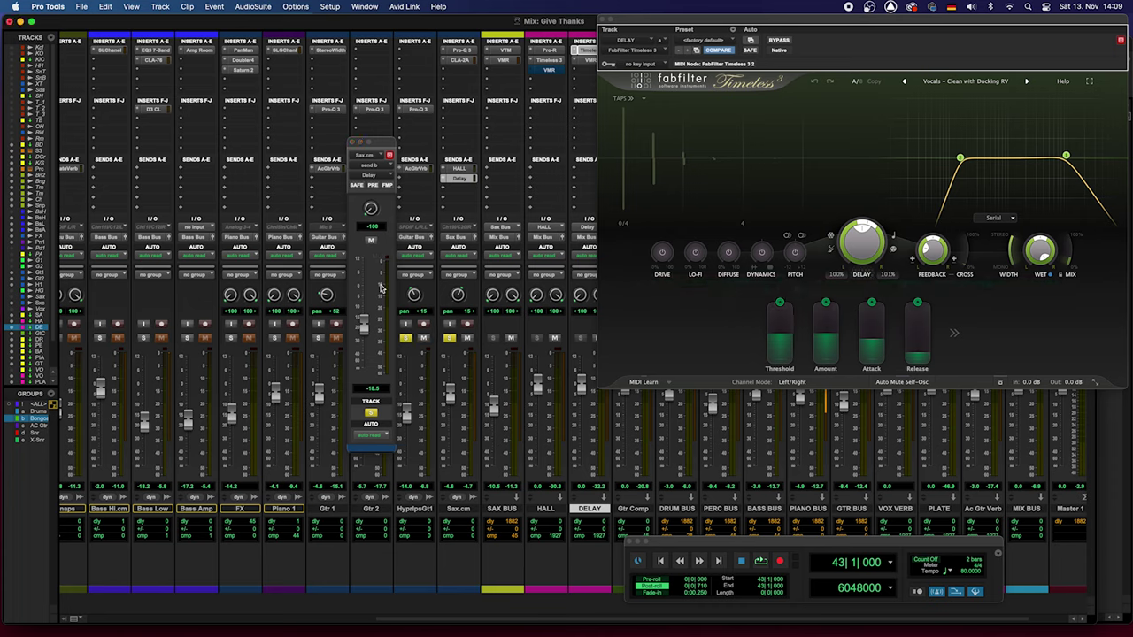
key("space")
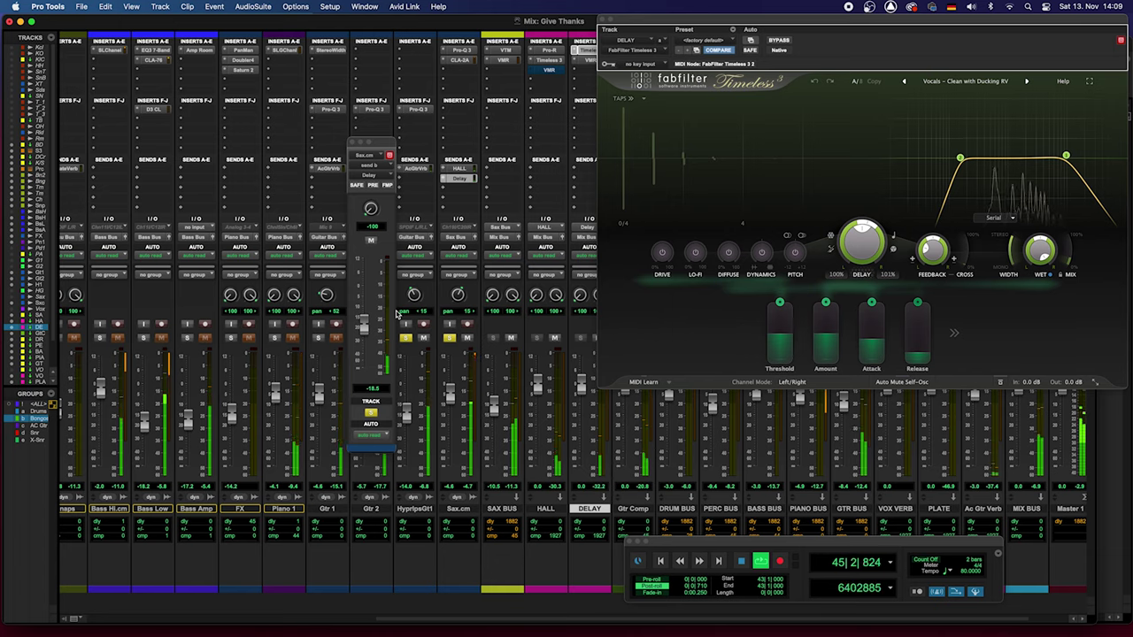
key("space")
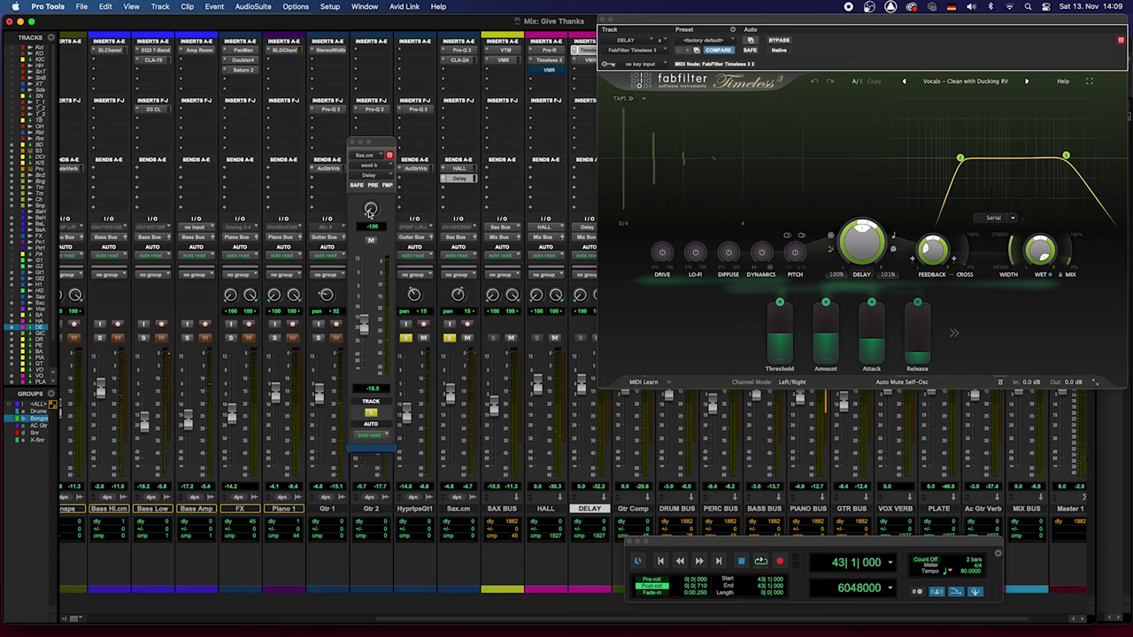
left_click(410, 170)
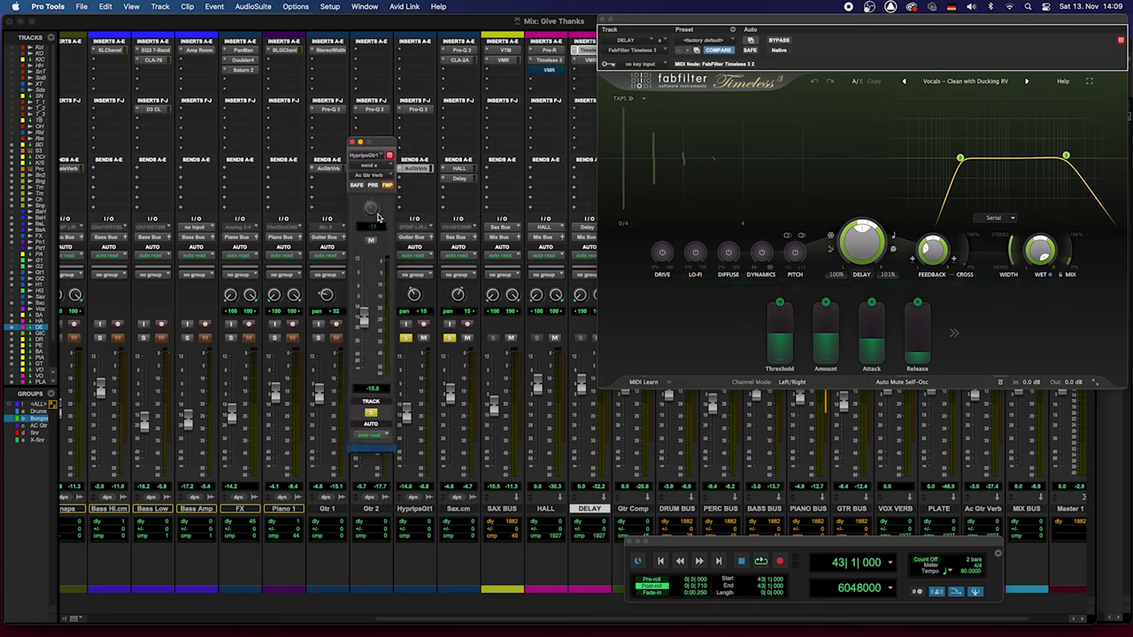
Unsolo the Hyperlapse guitar and Sax.cm, play the sax solo in the full mix, and close the Timeless 3 window.
left_click(406, 338)
left_click(450, 338)
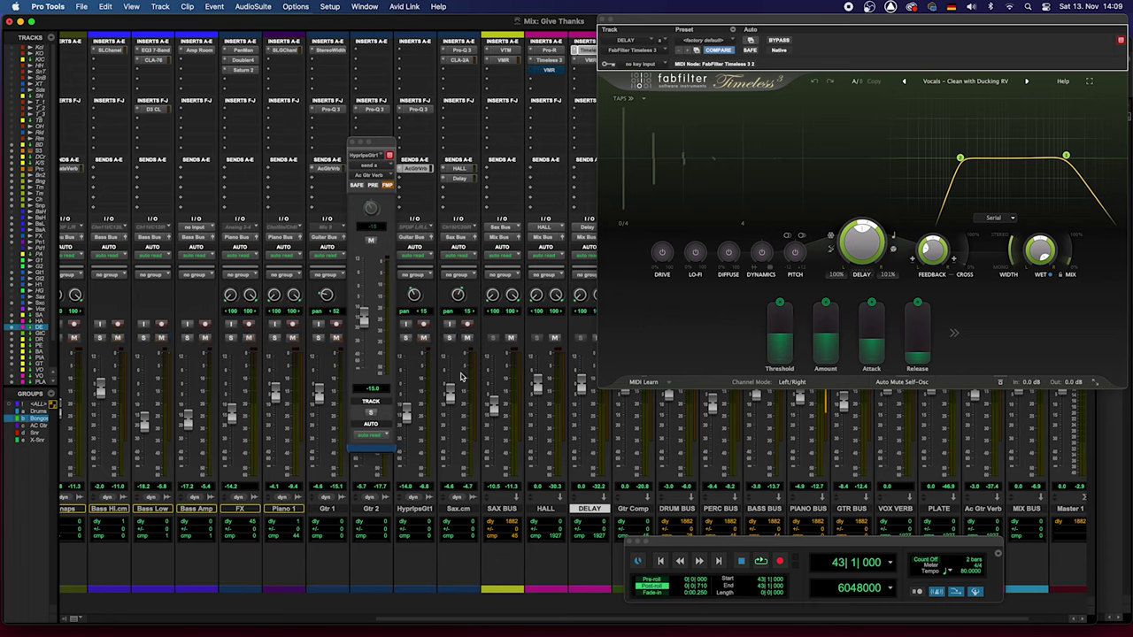
key("space")
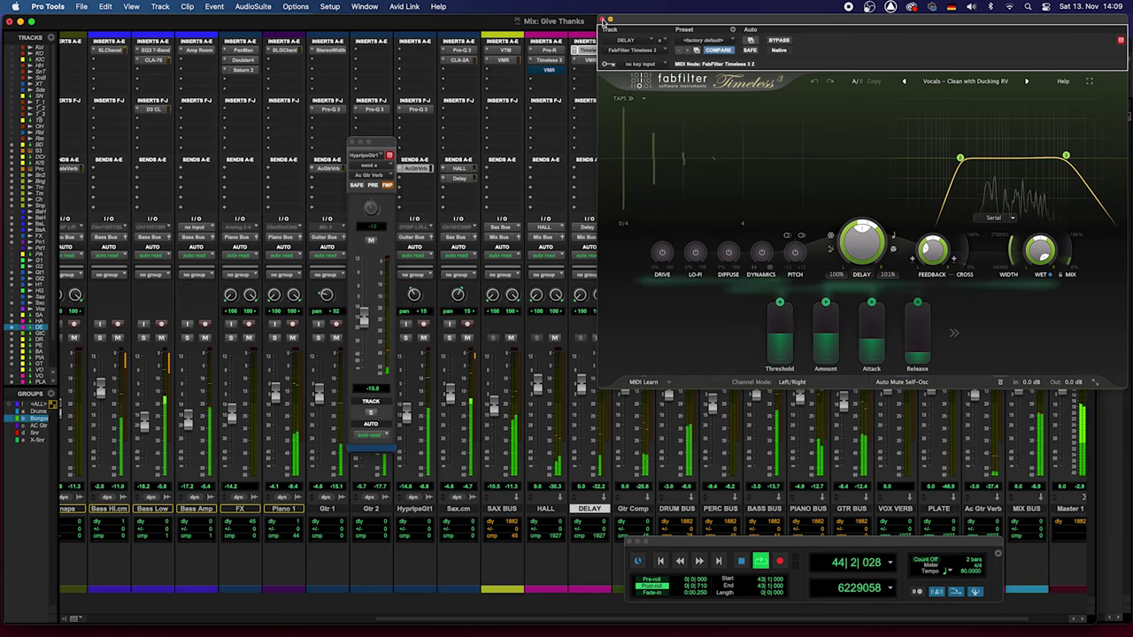
left_click(603, 19)
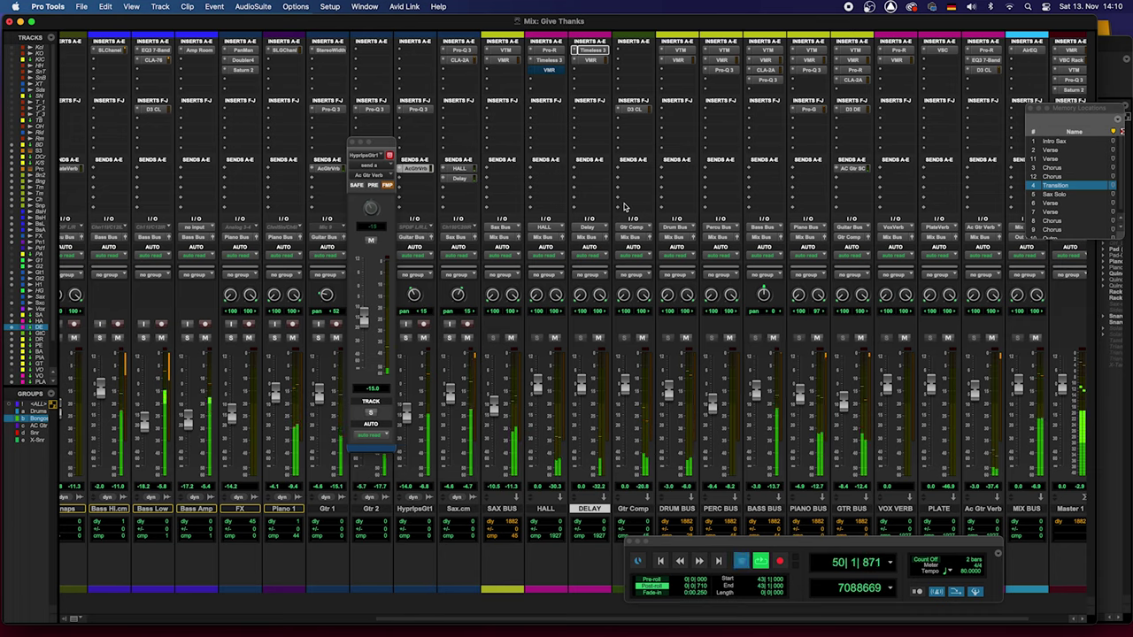
key("space")
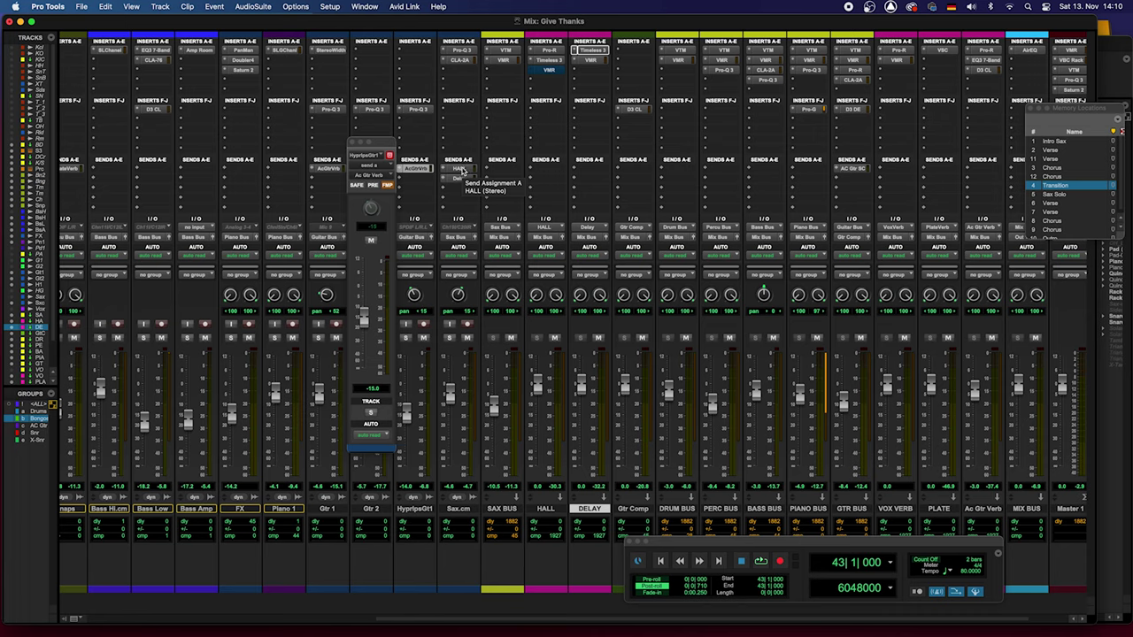
Compare the sax's bypassed and active inserts and sends in the full mix, select Sax.cm and SAX BUS, and set SAX BUS to -10.7 dB.
key("space")
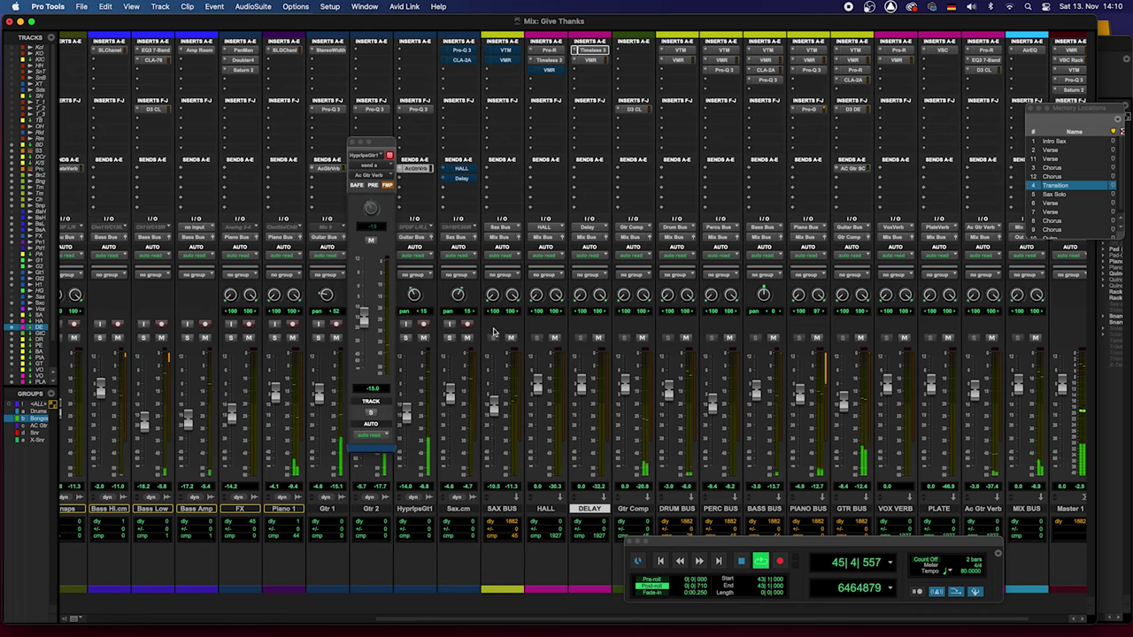
left_click(501, 509)
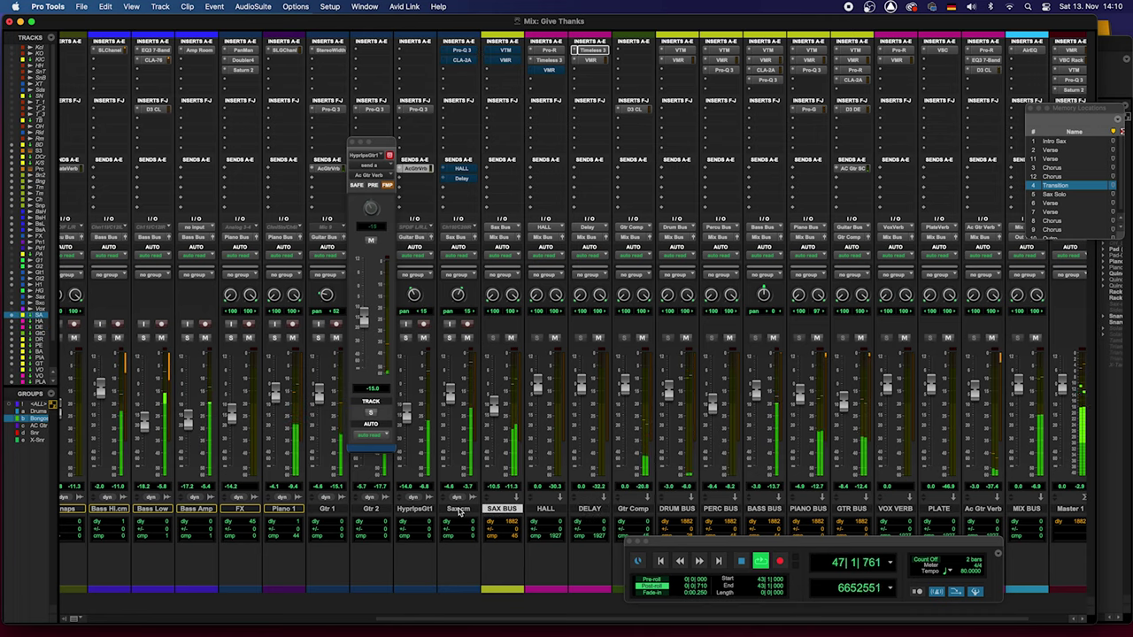
left_click(457, 509, "shift")
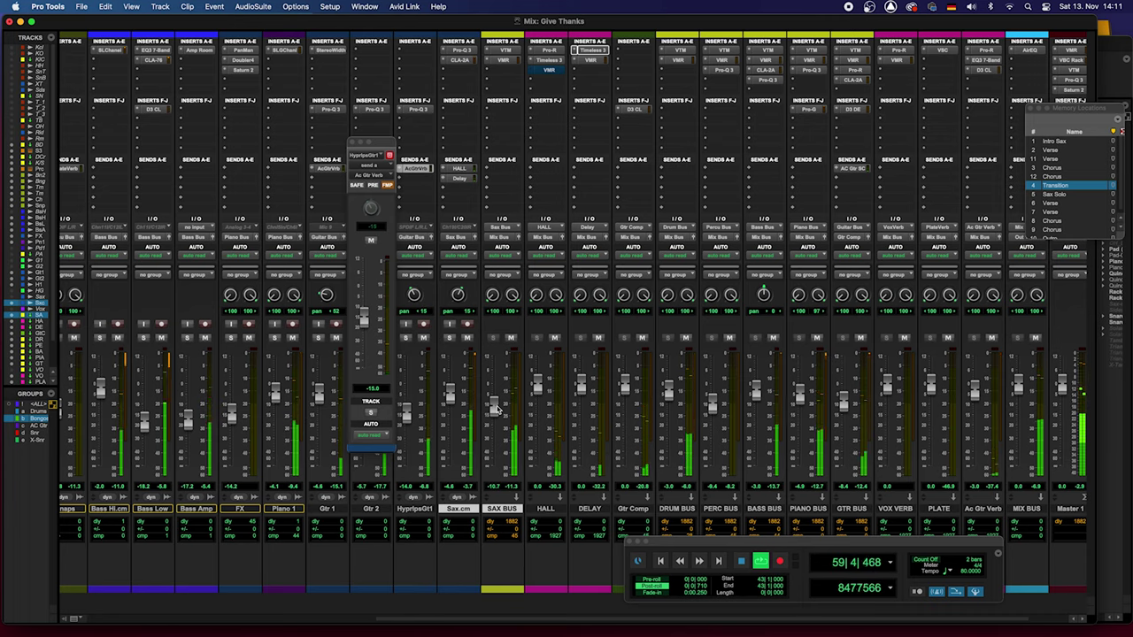
key("space")
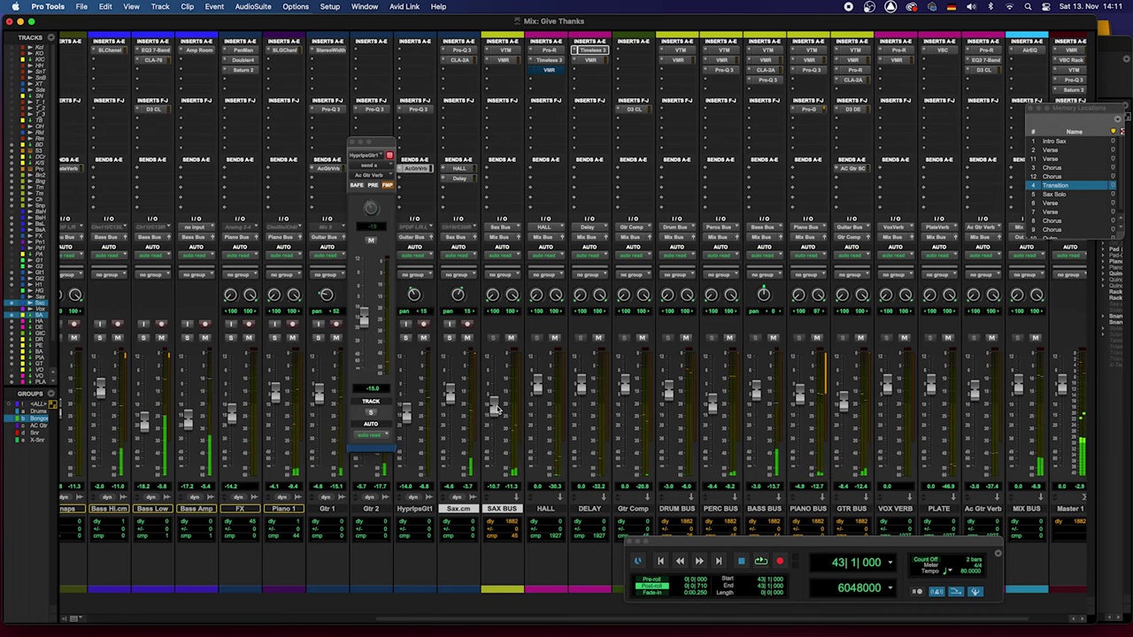